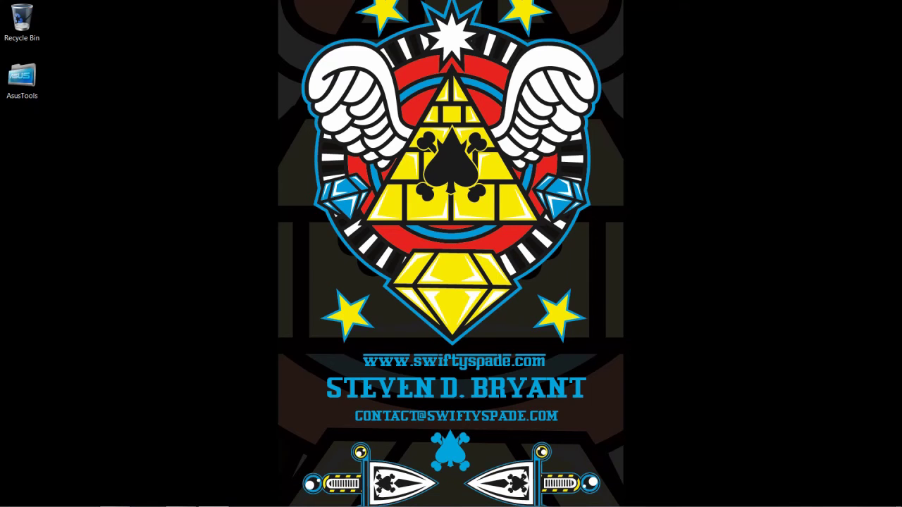
Bring the Illustrator window with the pink bomb-character sketch back onto the screen
click(214, 496)
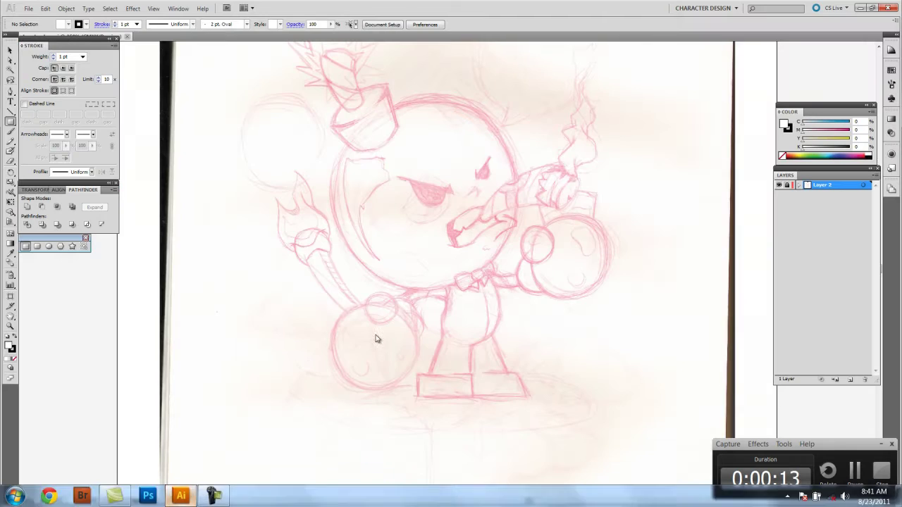
Draw a 3.7 in circle with a 4 pt black stroke around the bomb's round body
key(ctrl+plus)
key(ctrl+plus)
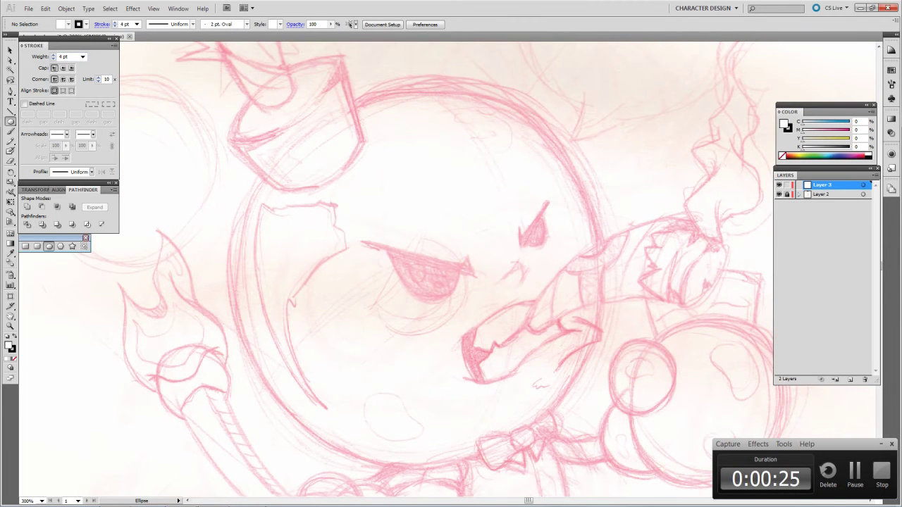
key(ctrl+minus)
key(ctrl+minus)
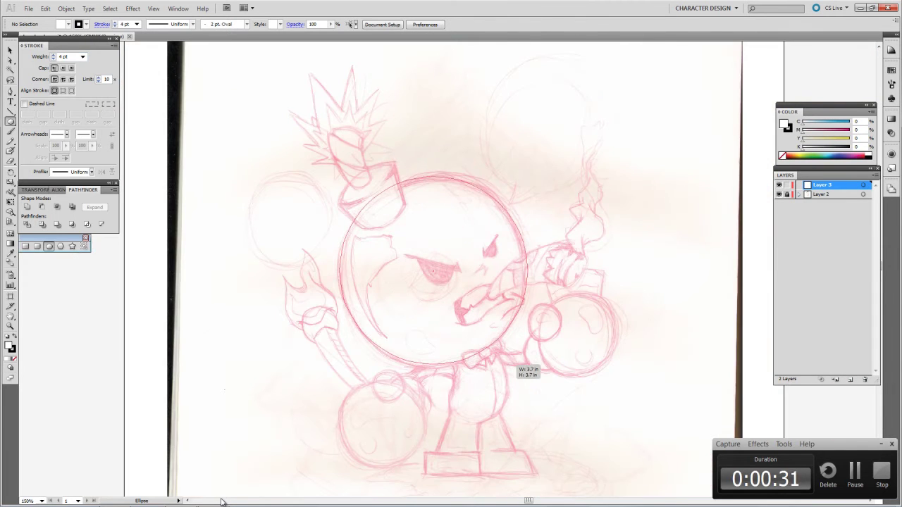
drag(462, 298, 528, 365)
key(ctrl+plus)
key(ctrl+plus)
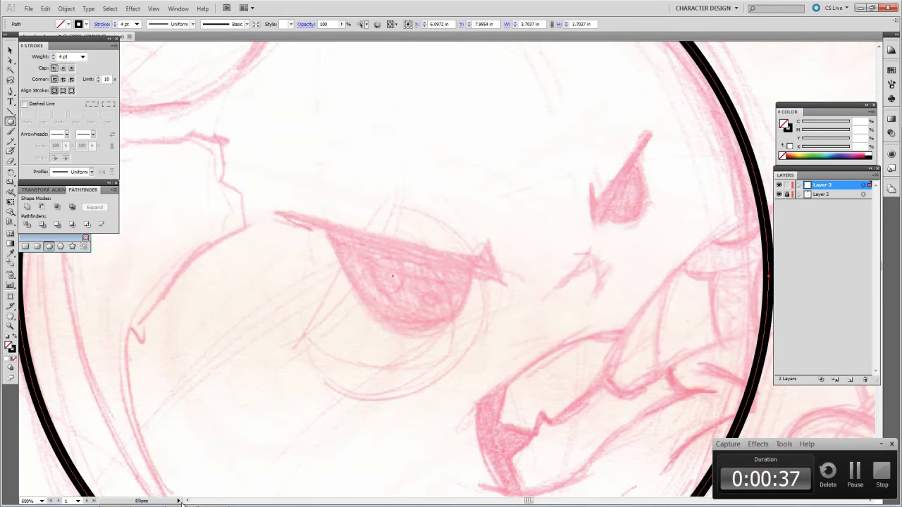
text(1)
key(Return)
key(ctrl+z)
key(ctrl+shift+a)
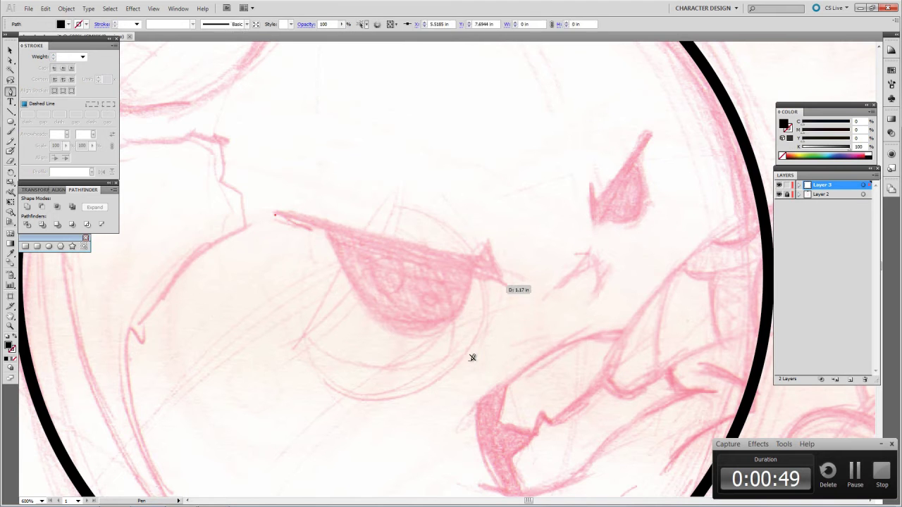
Trace the left eye's pointed brow spike as a black-filled shape
click(275, 215)
click(480, 263)
click(489, 241)
click(501, 285)
click(275, 215)
key(ctrl+shift+a)
Complete the left eye's curved lower half and nudge its brow tip into place
key(ctrl+equal)
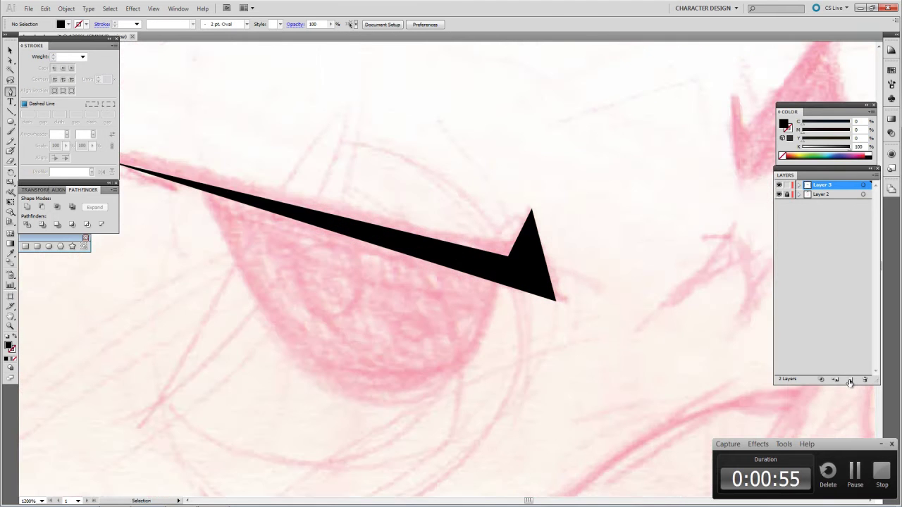
key(p)
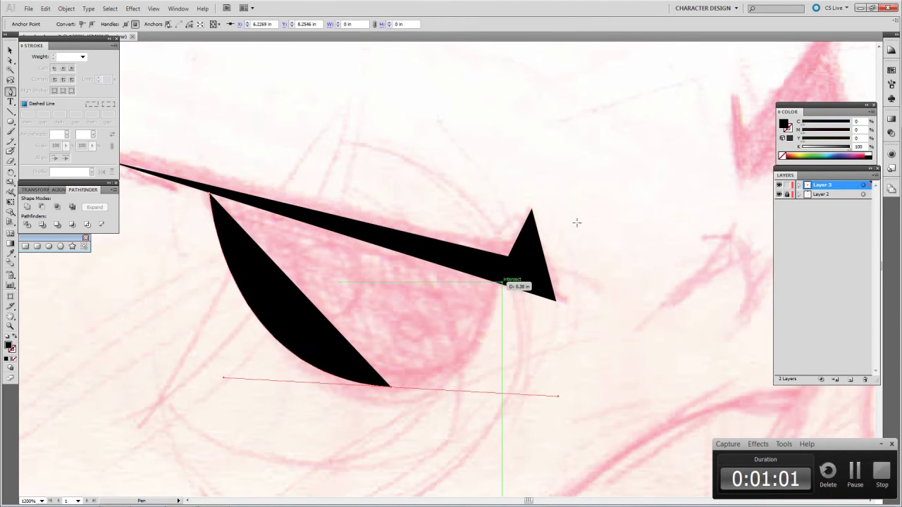
click(502, 280)
key(ctrl+shift+a)
key(ctrl+minus)
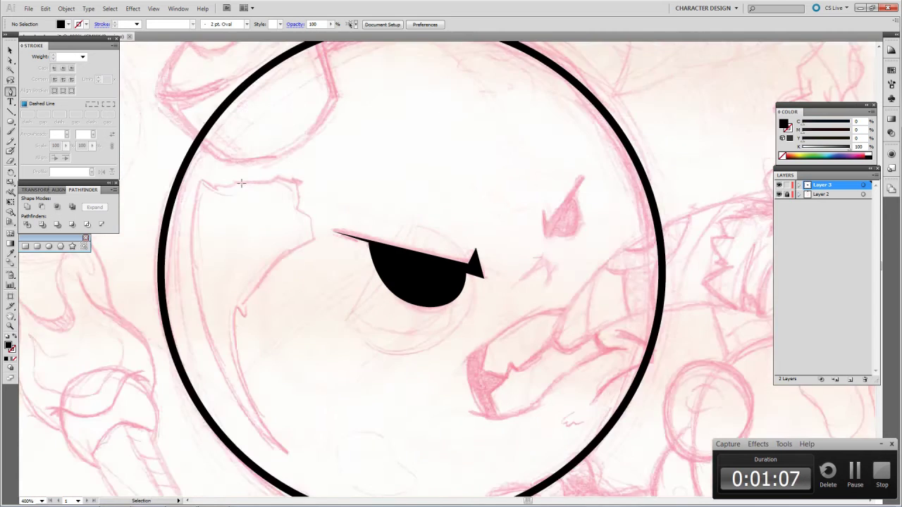
key(a)
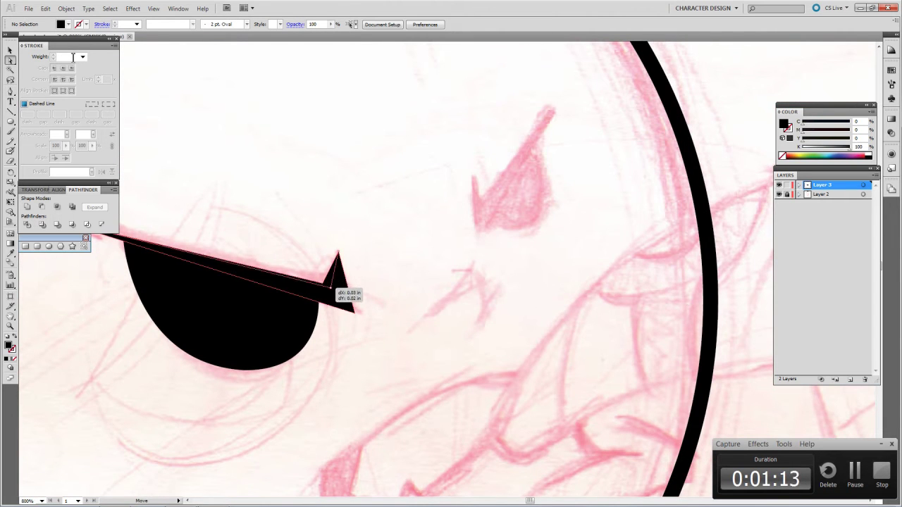
drag(338, 290, 221, 357)
Start tracing the right eye's pointed outline with its notch point
key(p)
click(355, 245)
click(358, 300)
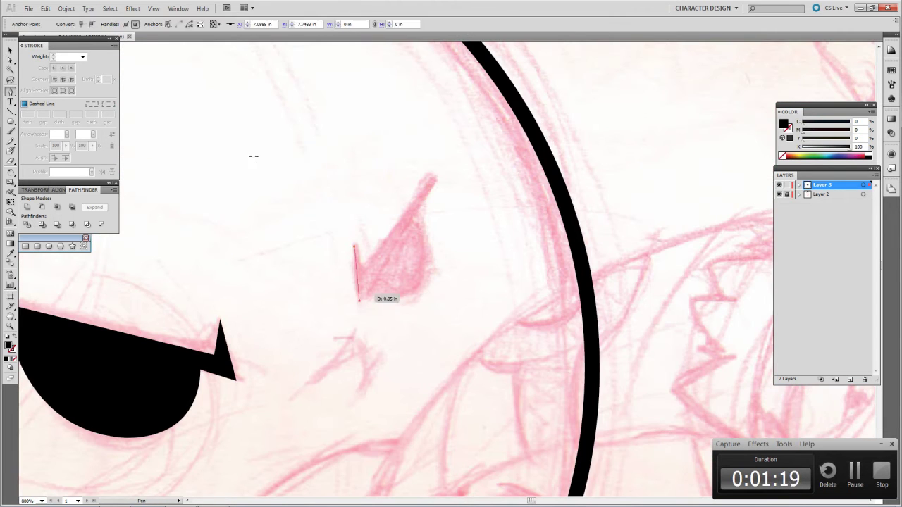
drag(423, 286, 453, 268)
key(ctrl+z)
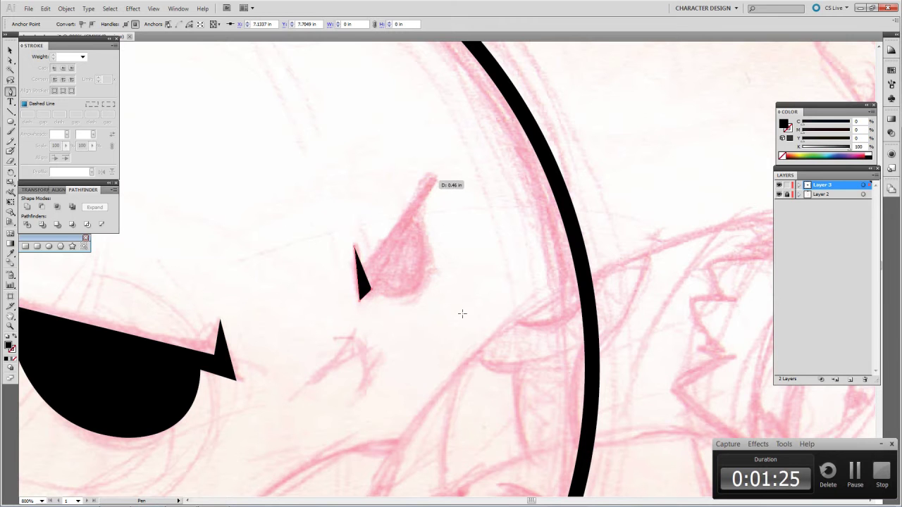
click(365, 262)
ctrl+click(509, 358)
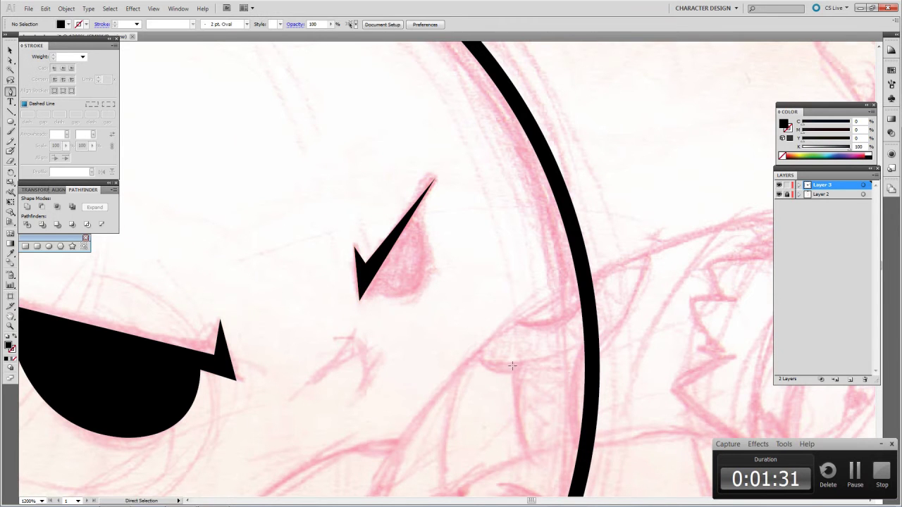
Curve the right eye's bottom edge and close it as a solid black shape
key(ctrl+plus)
key(ctrl+z)
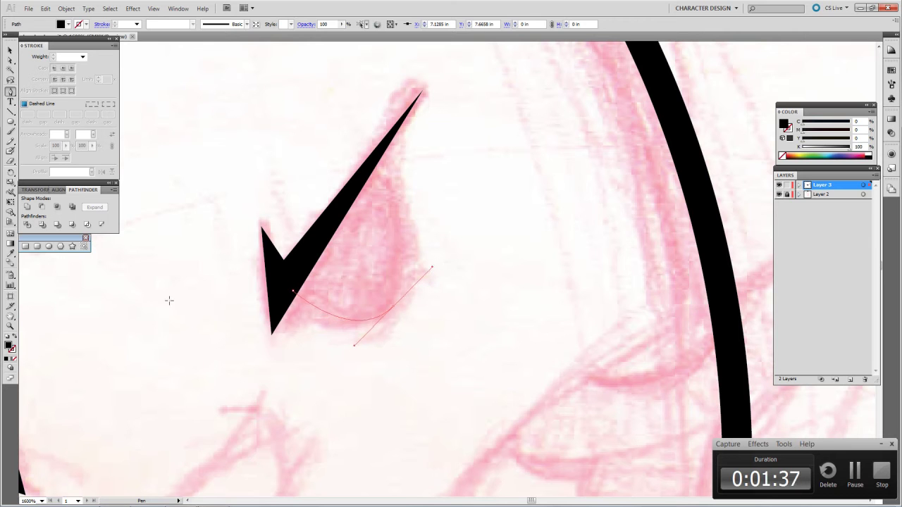
drag(419, 90, 447, 176)
ctrl+click(39, 314)
key(ctrl+minus)
key(ctrl+minus)
key(ctrl+minus)
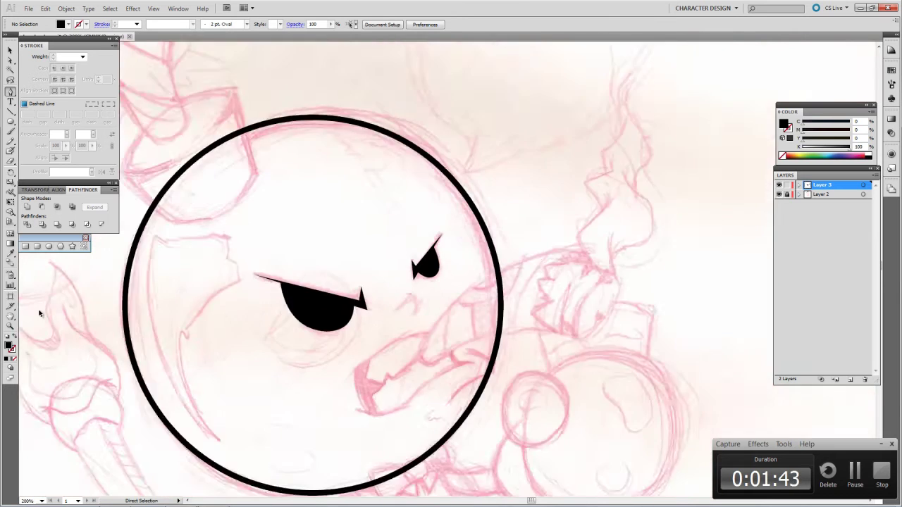
key(ctrl+minus)
key(ctrl+plus)
key(ctrl+plus)
key(ctrl+plus)
scroll(131, 376, down, 3)
Switch to an unfilled black stroke and trace the mouth's curved upper lip to its tip
scroll(176, 338, right, 3)
key(p)
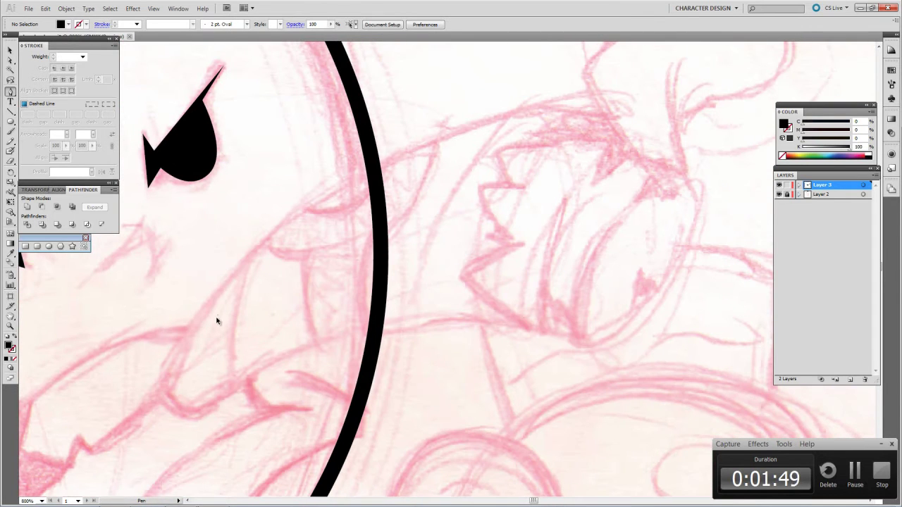
key(shift+x)
click(222, 313)
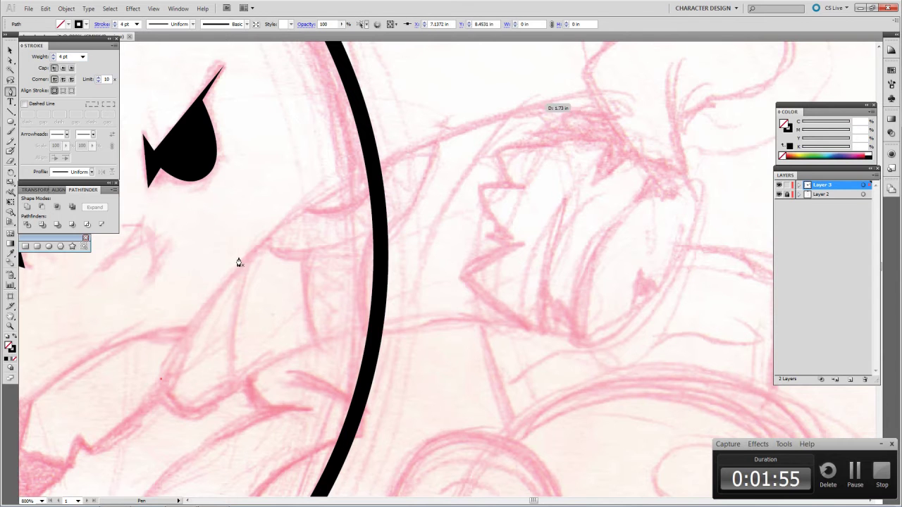
scroll(274, 226, up, 3)
scroll(274, 226, right, 4)
scroll(275, 222, down, 3)
scroll(276, 222, left, 4)
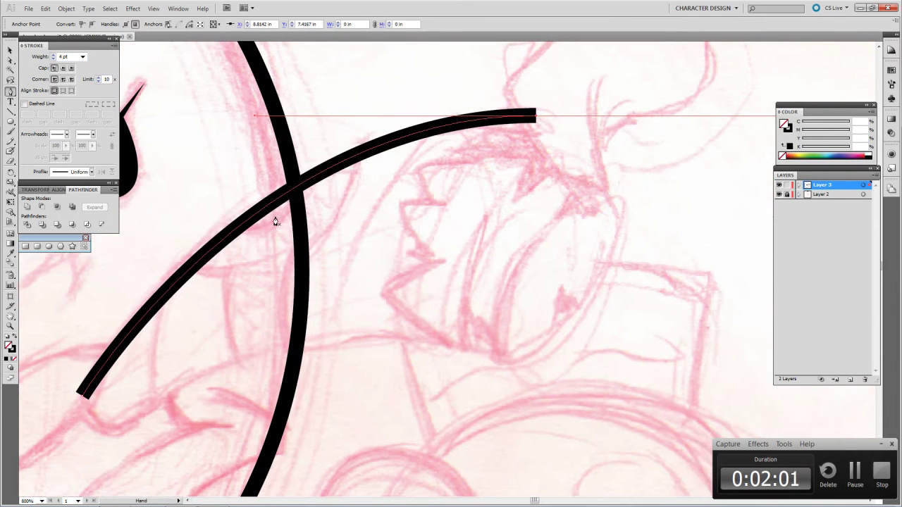
drag(276, 222, 282, 226)
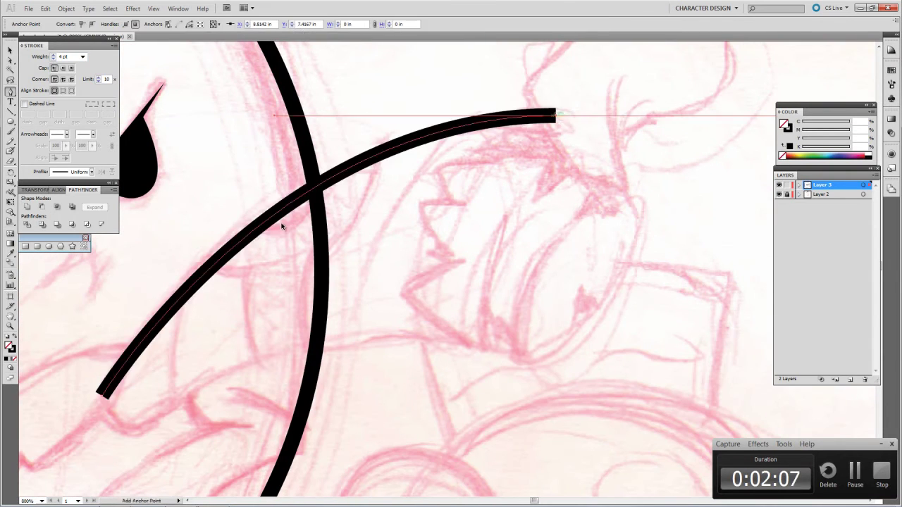
click(599, 109)
Trace the zigzag teeth and curve the lower edge back to close the mouth outline
click(475, 144)
click(488, 165)
click(439, 173)
click(454, 205)
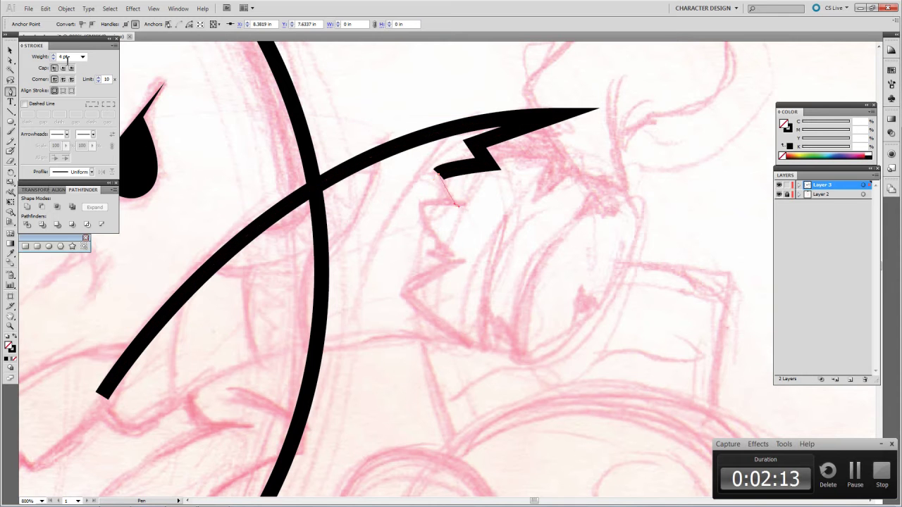
click(455, 259)
click(406, 289)
click(468, 347)
scroll(468, 347, down, 3)
scroll(469, 347, left, 4)
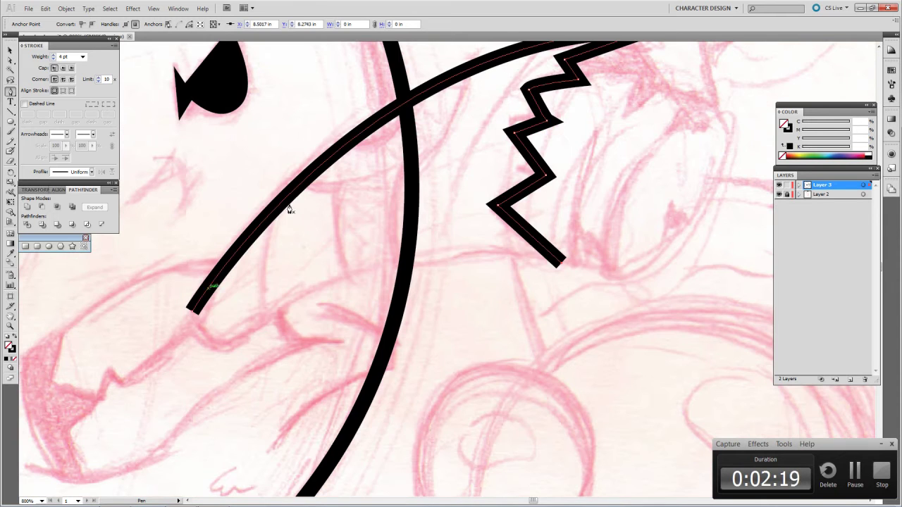
drag(225, 345, 110, 463)
click(192, 308)
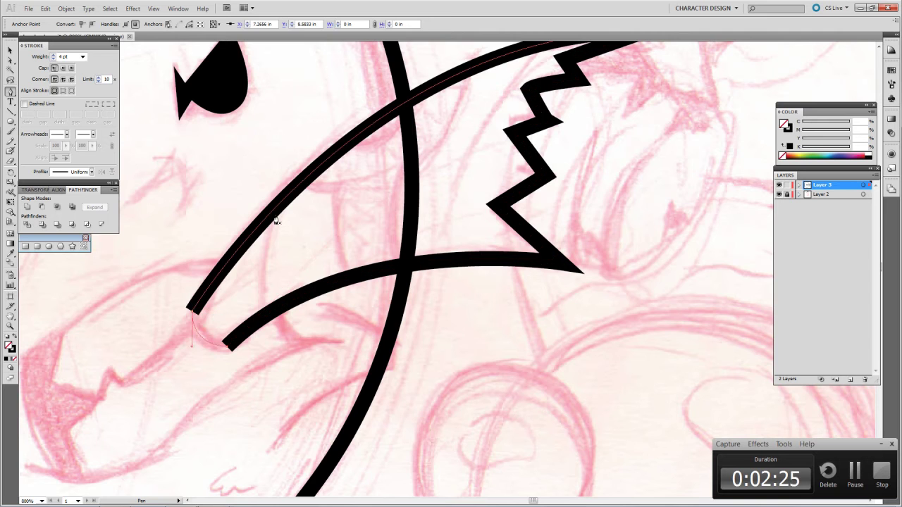
scroll(472, 312, up, 4)
scroll(472, 313, right, 5)
Draw the inner mouth's jagged edge and curved outer line
click(469, 196)
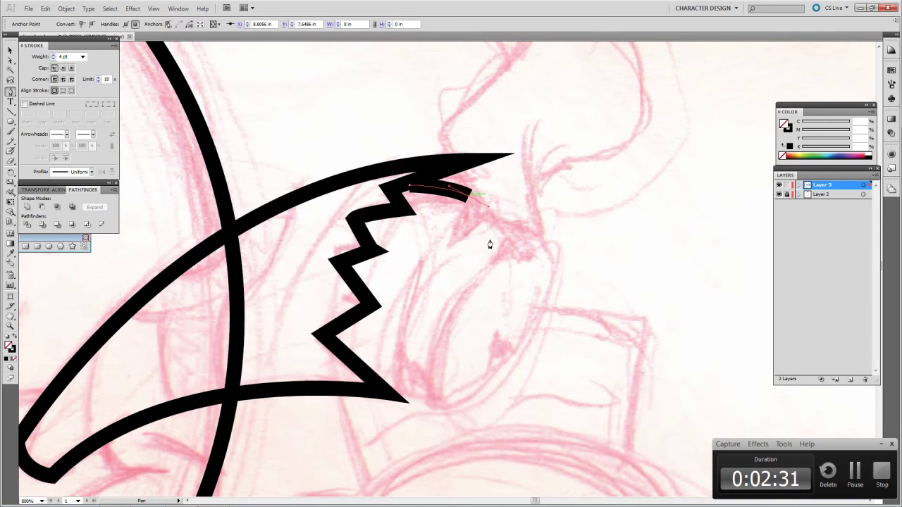
click(452, 244)
click(486, 215)
click(553, 247)
drag(442, 407, 461, 398)
click(380, 388)
click(462, 324)
key(ctrl+z)
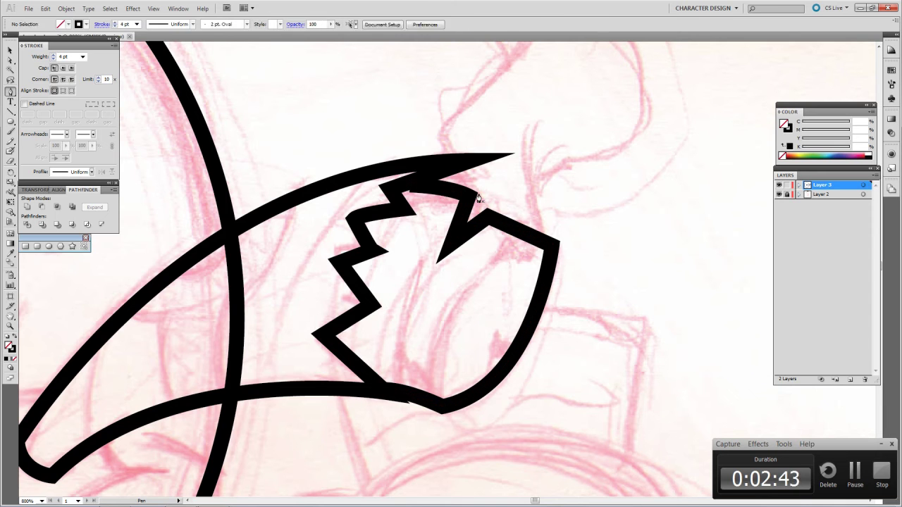
key(ctrl+z)
key(ctrl+shift+z)
key(ctrl+shift+a)
Select the inner mouth path and bring up the Keyboard Shortcuts dialog
key(a)
click(385, 405)
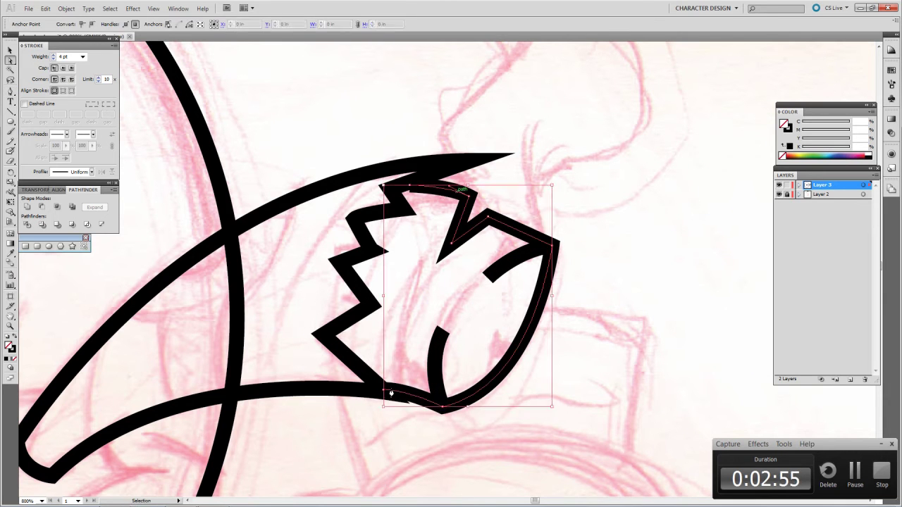
key(alt+o)
key(Left)
key(Up)
key(Up)
key(Return)
Clear the existing shortcut from the Object > Expand command
key(Tab)
key(Down)
key(Down)
key(Right)
key(Down)
key(Down)
key(Down)
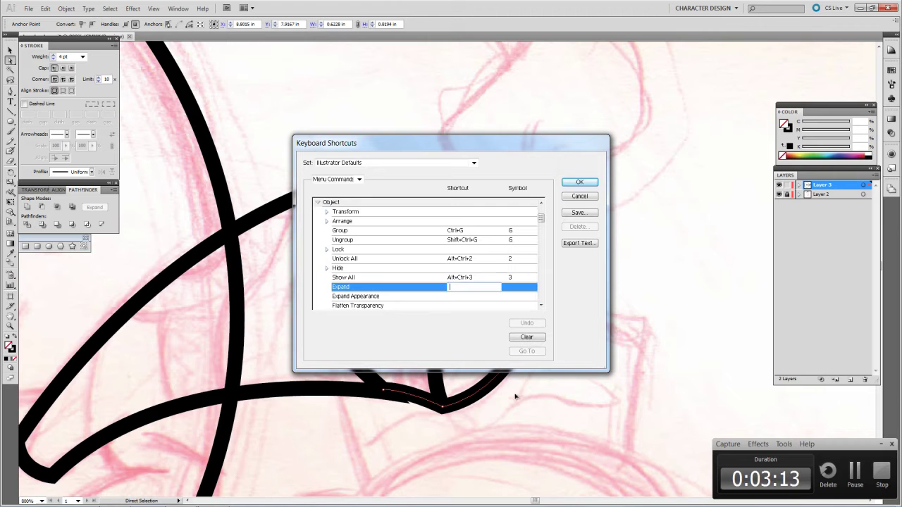
key(Return)
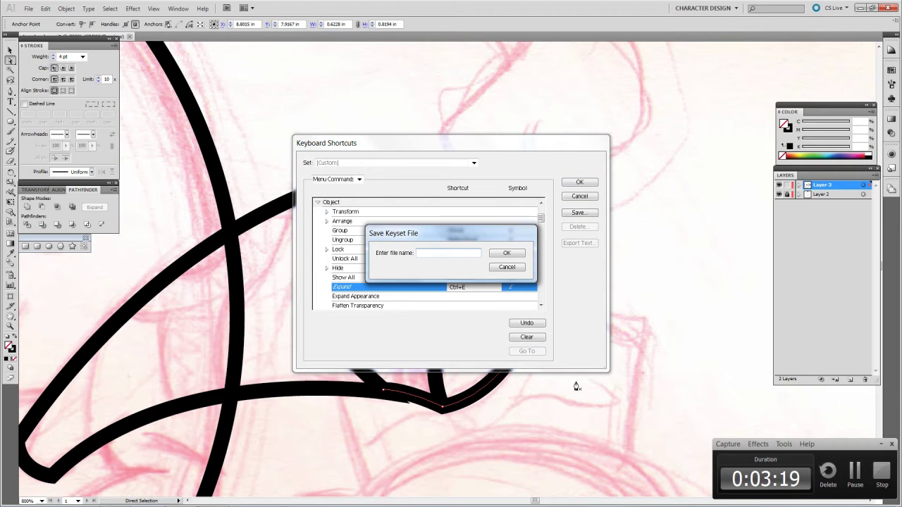
key(Escape)
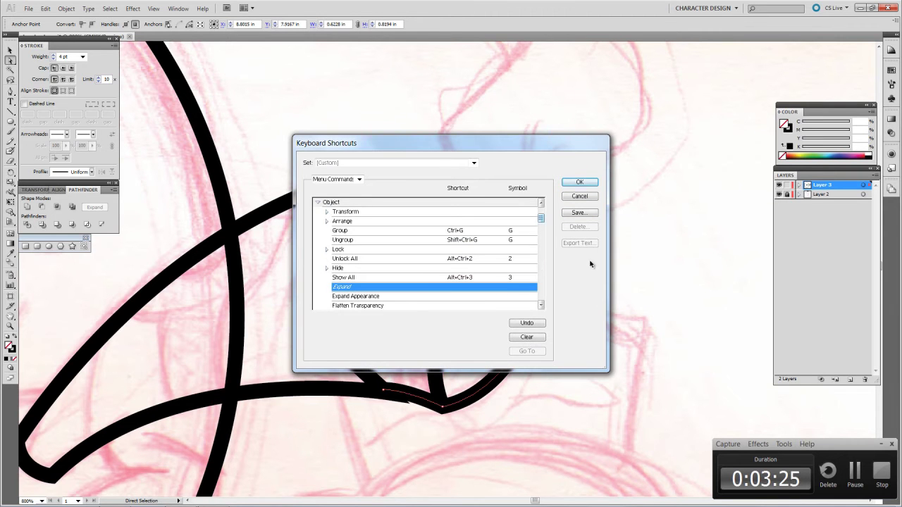
Assign Ctrl+E to Object > Path > Outline Stroke in a custom shortcut set
key(Down)
key(Down)
key(Down)
key(Right)
key(Down)
key(Down)
key(Down)
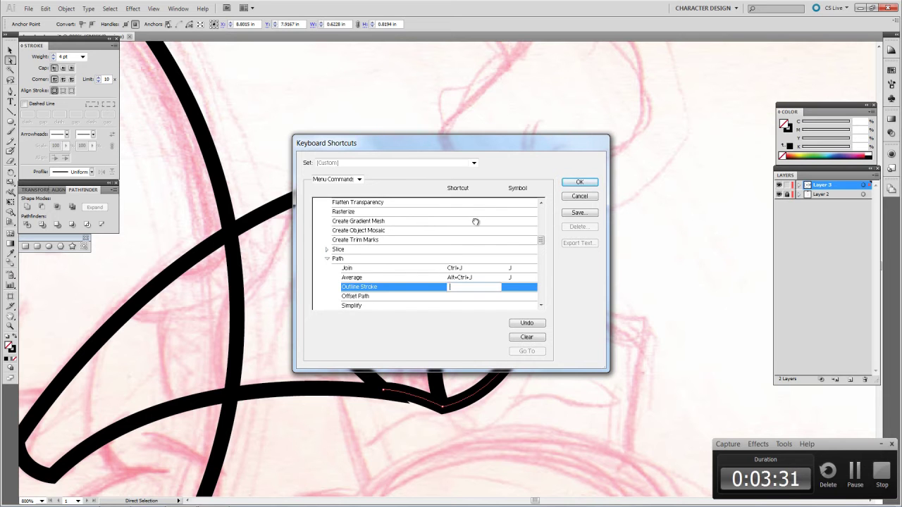
key(Return)
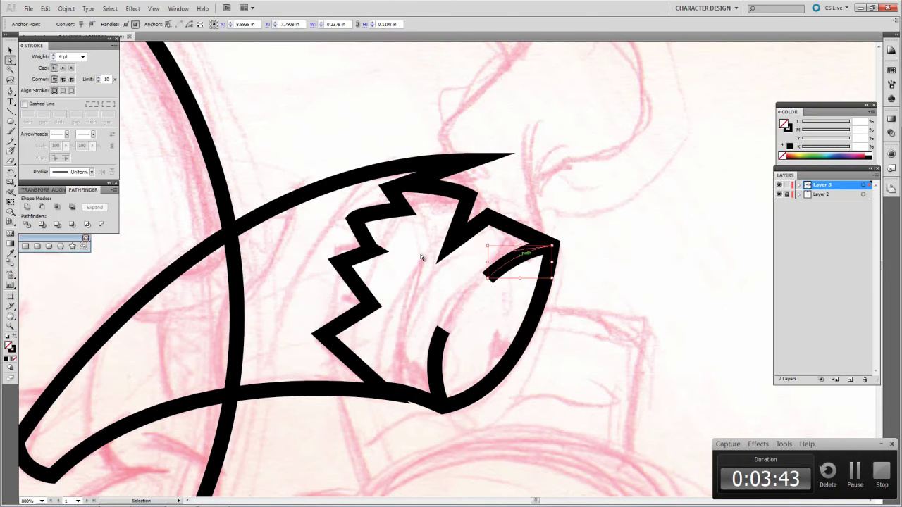
Draw the tapered curved lower edge at the mouth's left end as a black stroke
click(438, 328)
click(360, 303)
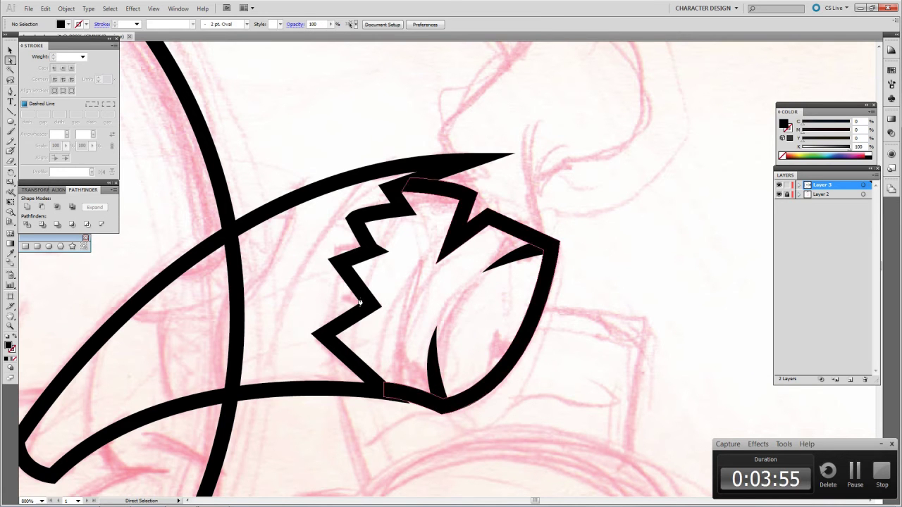
scroll(369, 301, down, 5)
scroll(372, 294, down, 5)
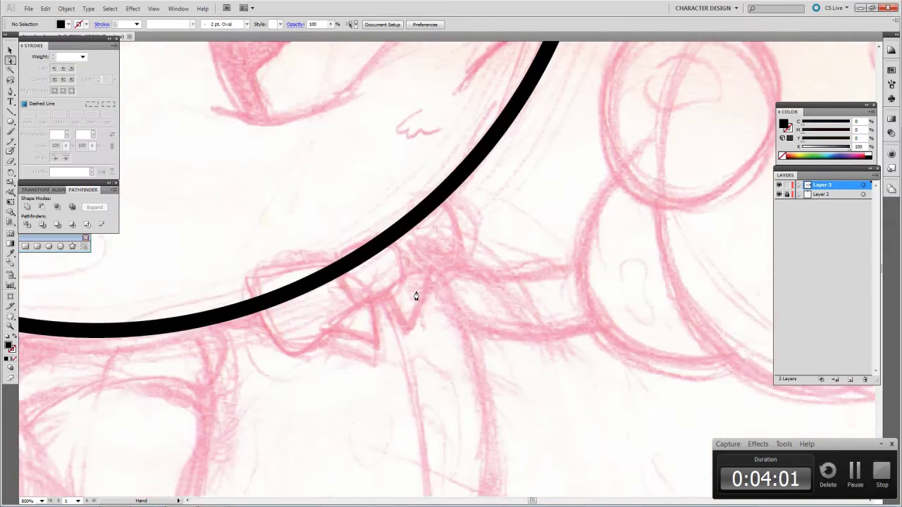
scroll(417, 298, down, 5)
key(shift+x)
text(4)
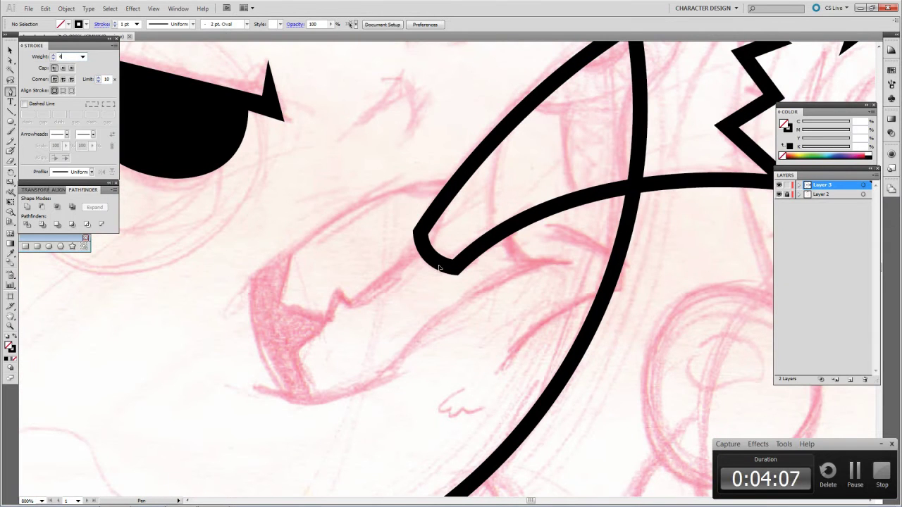
click(438, 269)
scroll(439, 269, down, 3)
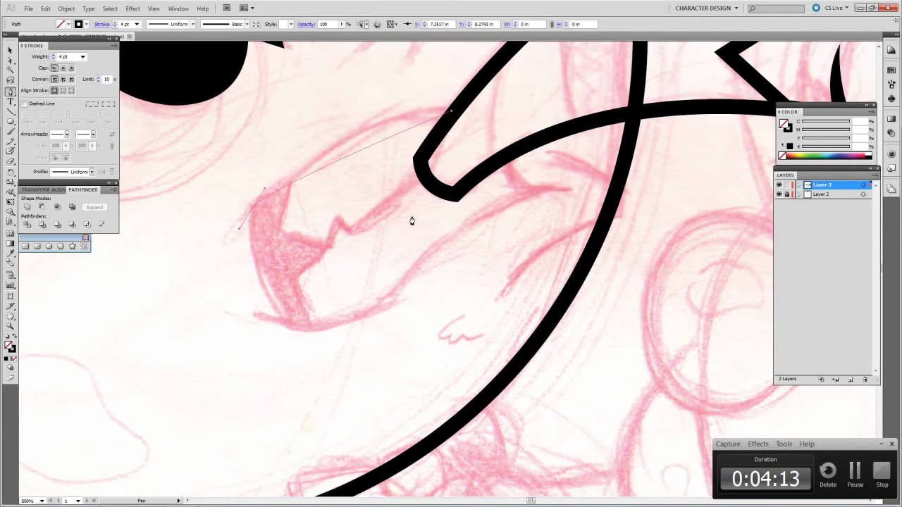
drag(254, 207, 171, 307)
drag(317, 362, 318, 363)
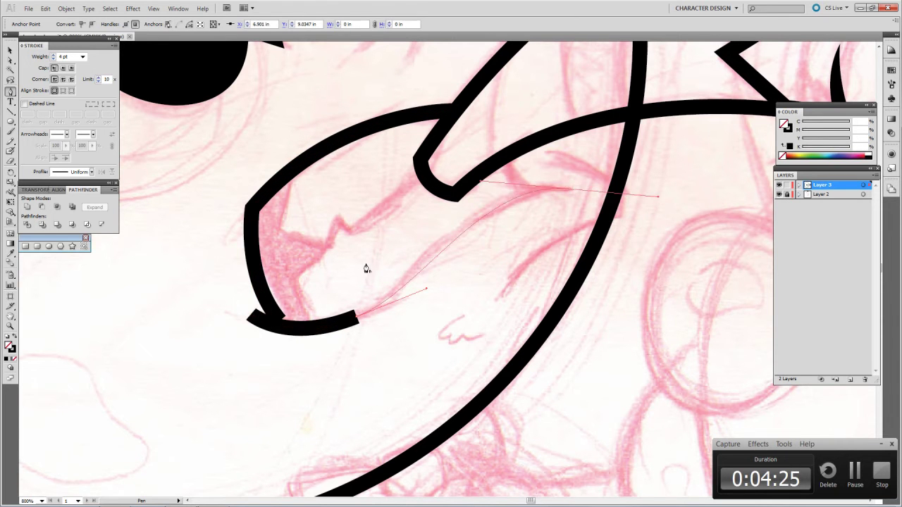
key(a)
click(485, 228)
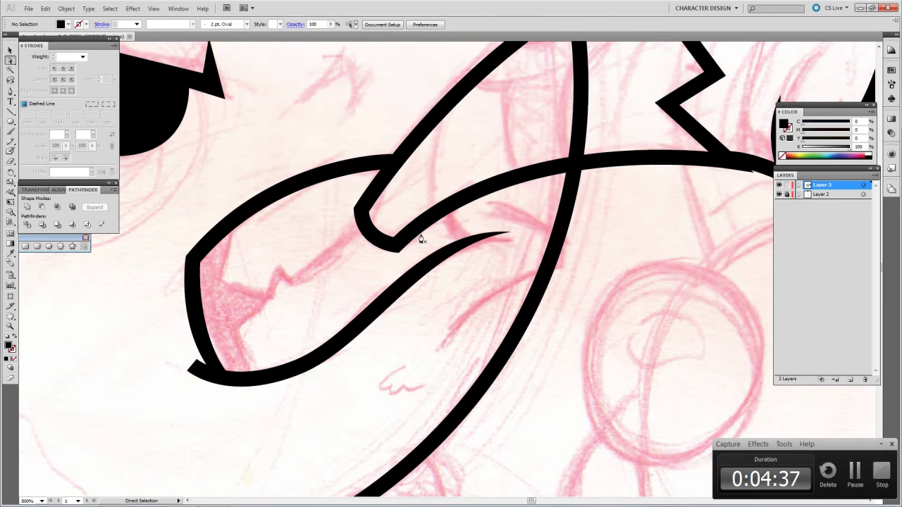
Draw a thick zigzag teeth line inside the mouth's left end
scroll(421, 239, up, 2)
key(p)
key(shift+x)
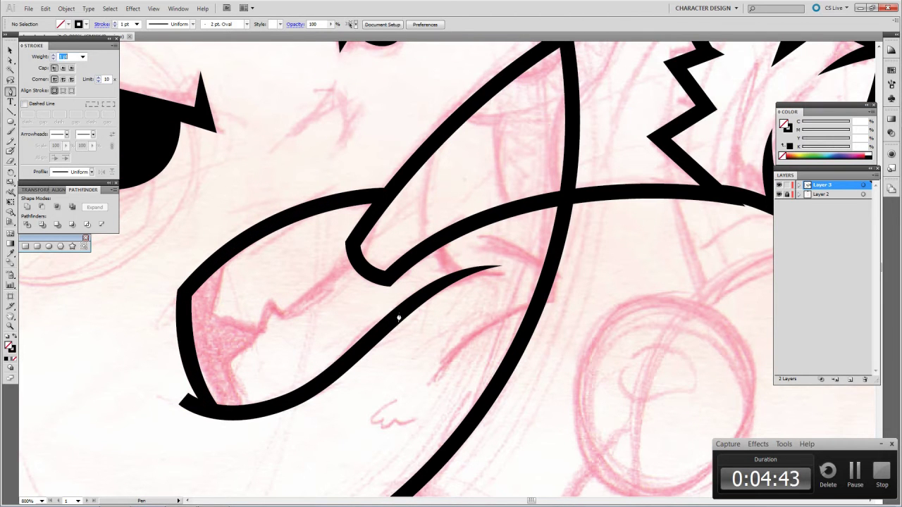
drag(228, 252, 215, 315)
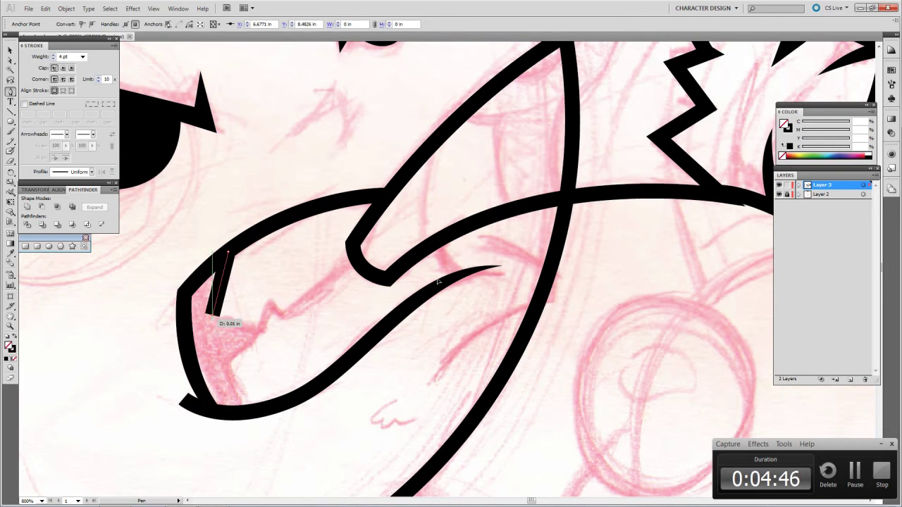
click(353, 256)
ctrl+click(437, 262)
click(249, 330)
click(222, 364)
click(280, 400)
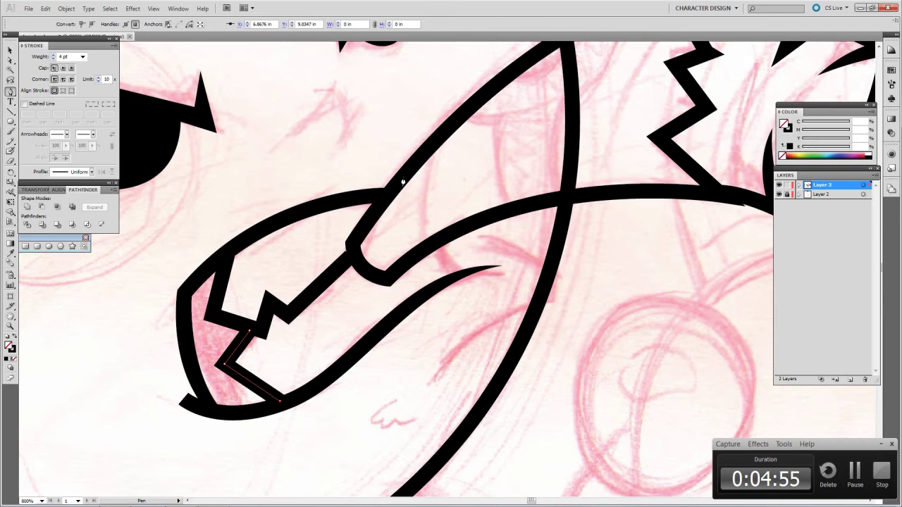
ctrl+click(379, 161)
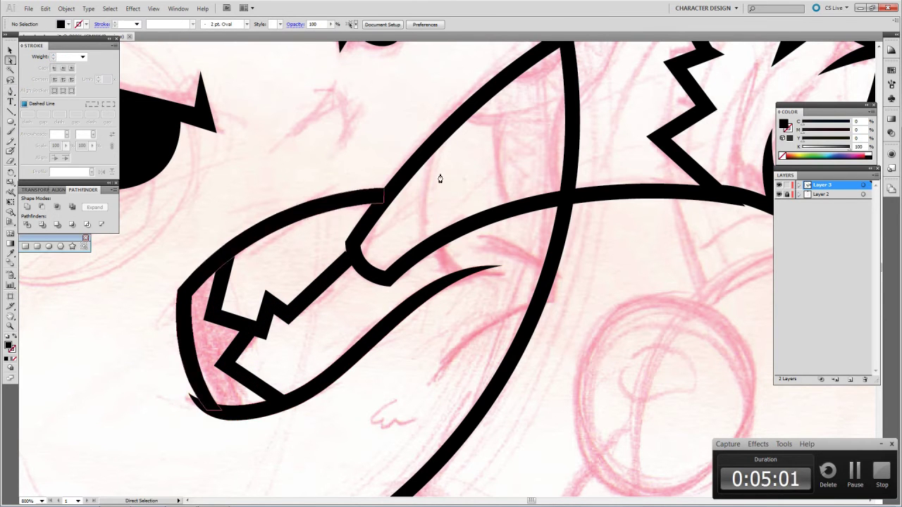
Add a short divider stroke inside the mouth
drag(513, 136, 467, 185)
key(p)
click(392, 295)
click(403, 327)
click(459, 347)
Draw a solid black curved sliver hooking at the mouth's right corner and adjust its tip
key(shift+x)
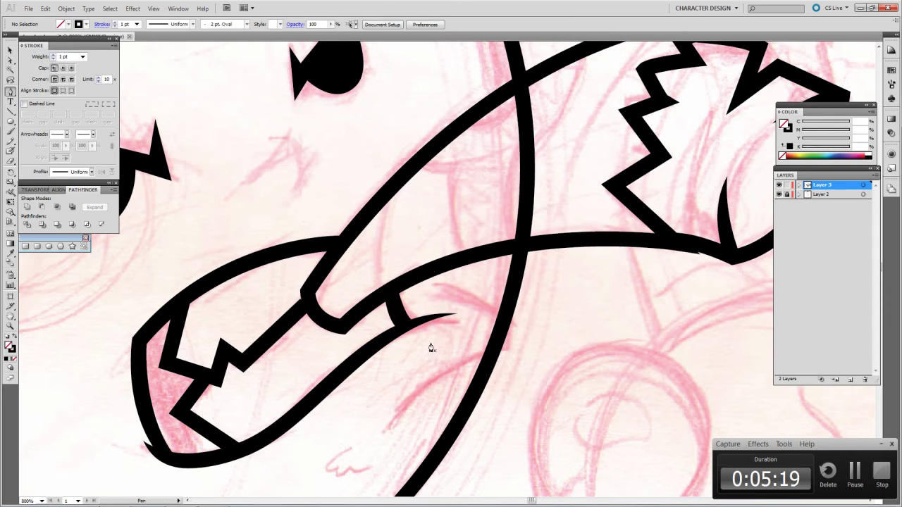
click(518, 330)
click(394, 423)
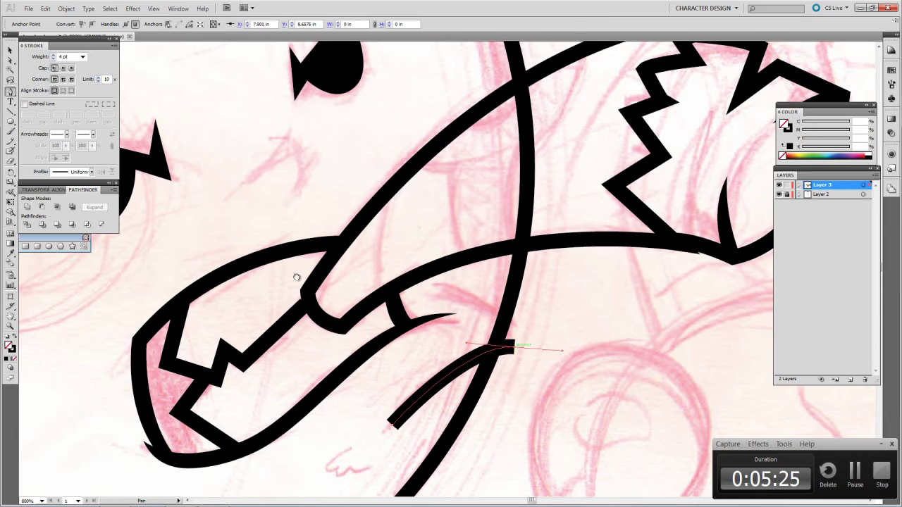
key(shift+x)
drag(435, 280, 490, 308)
key(ctrl+shift+a)
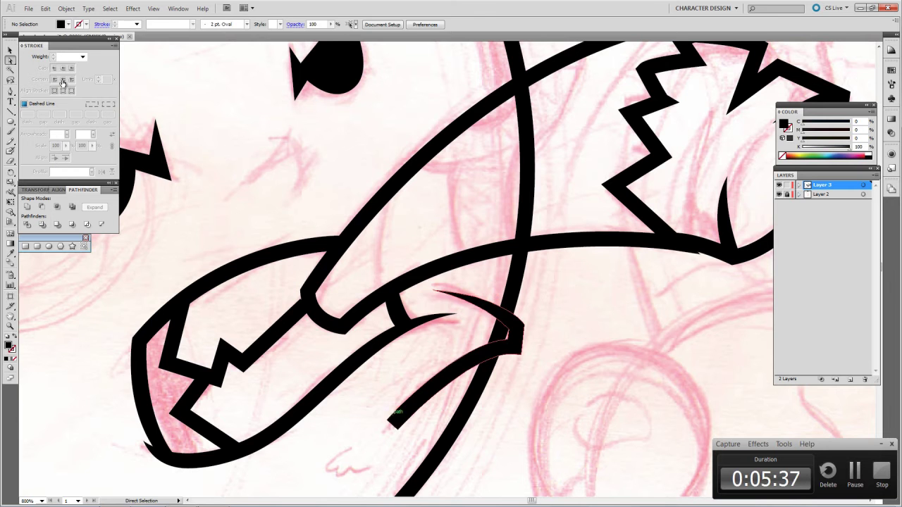
drag(399, 427, 399, 427)
ctrl+click(161, 384)
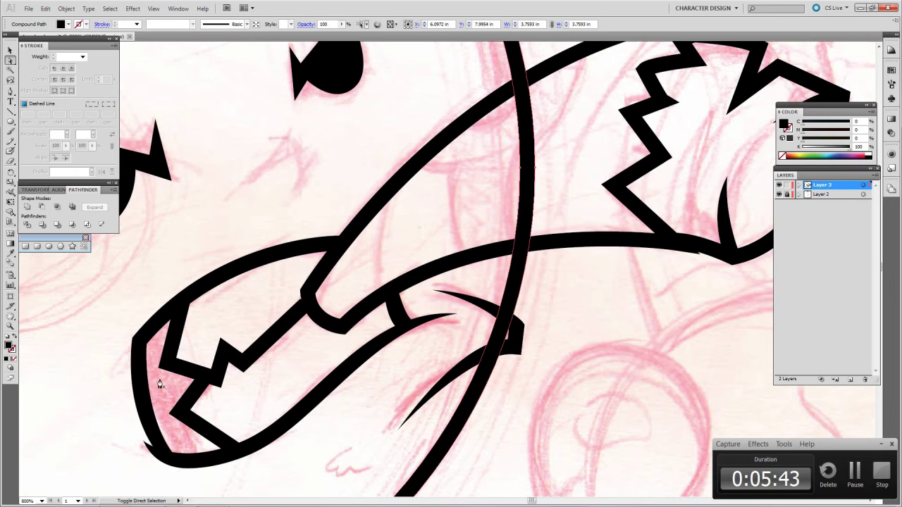
key(ctrl+shift+a)
key(ctrl+minus)
key(ctrl+minus)
key(ctrl+minus)
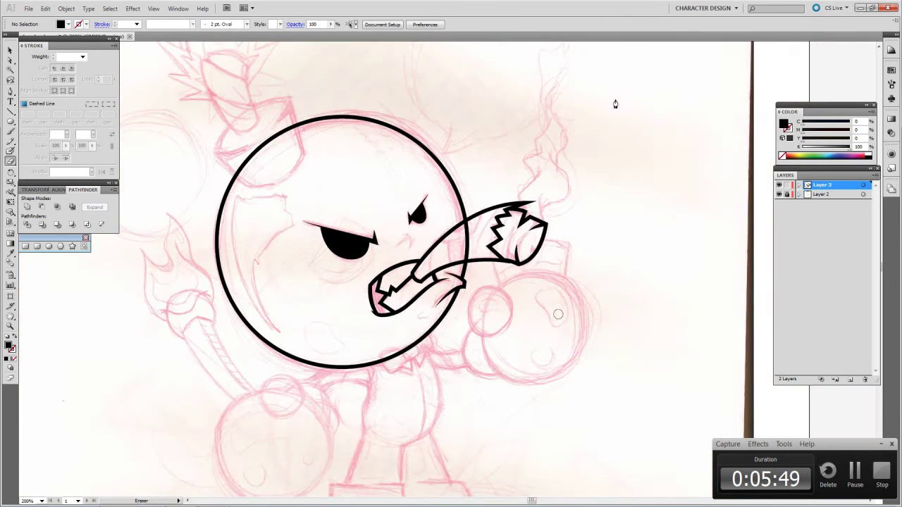
key(shift+e)
key(ctrl+plus)
Erase the circle outline between the upper and lower mouth bands
key(ctrl+plus)
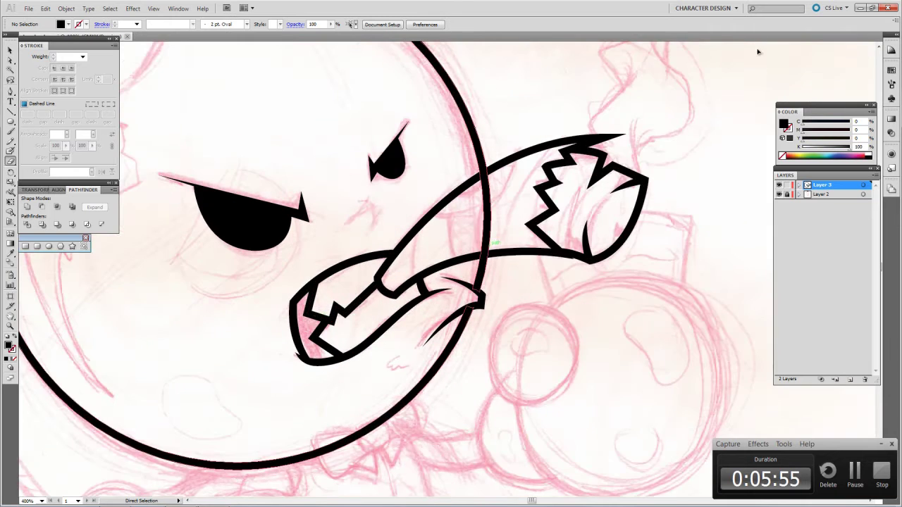
key(ctrl+plus)
key(ctrl+plus)
ctrl+click(482, 363)
drag(481, 363, 485, 285)
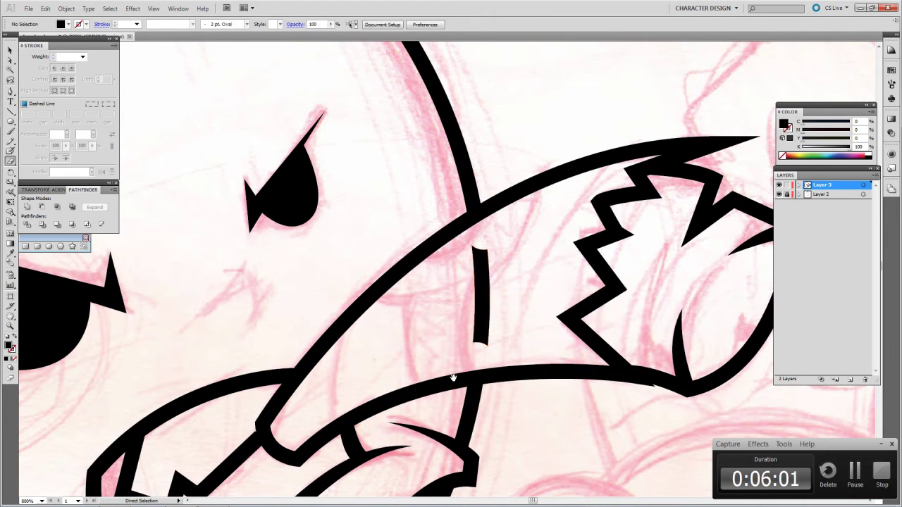
Draw two thick curved black divider strokes across the upper mouth band
key(shift+x)
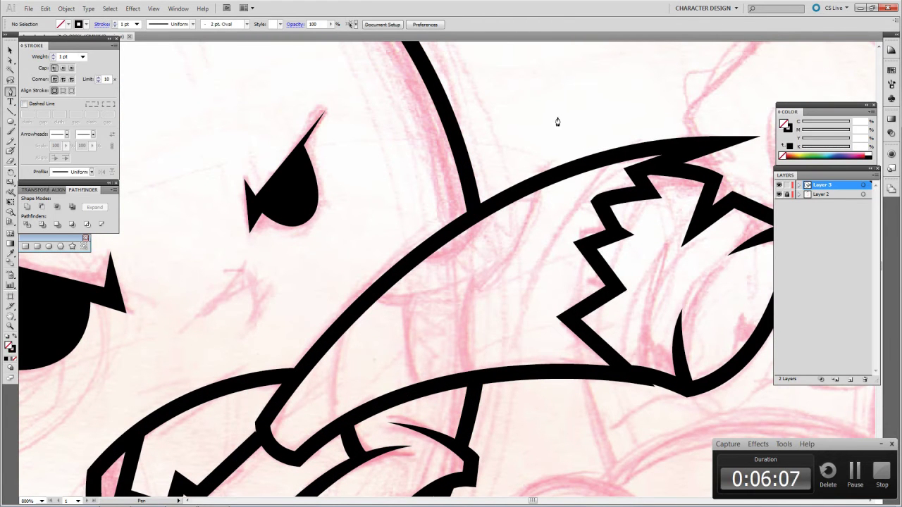
click(370, 297)
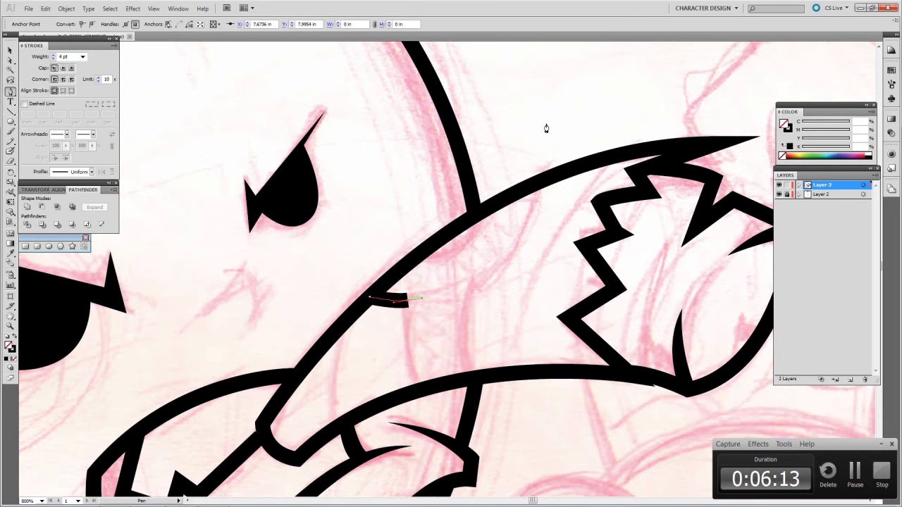
scroll(543, 129, down, 1)
click(414, 349)
click(469, 339)
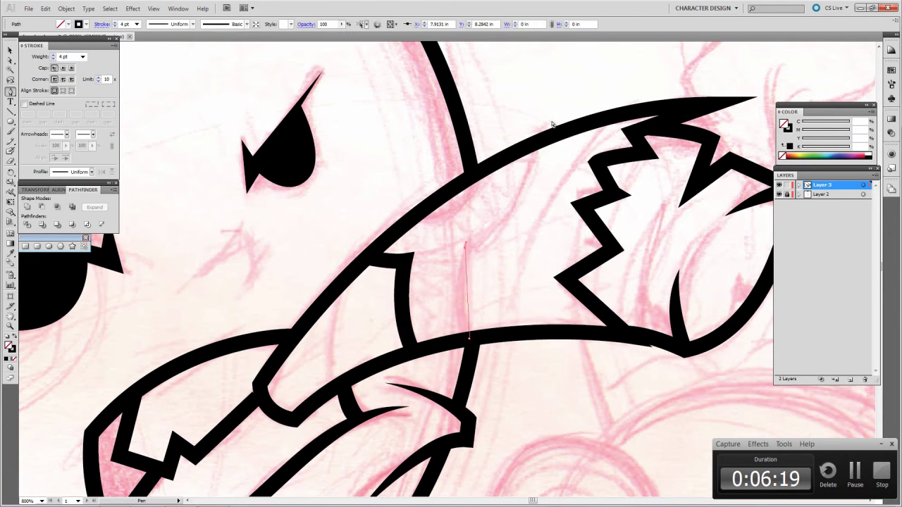
click(461, 245)
drag(538, 149, 527, 90)
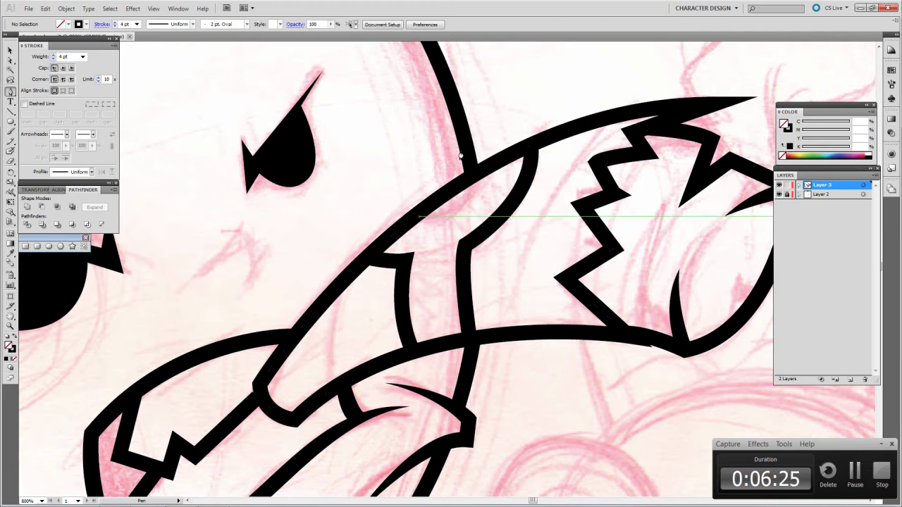
click(415, 216)
drag(474, 174, 485, 164)
ctrl+click(486, 170)
key(ctrl+minus)
key(ctrl+minus)
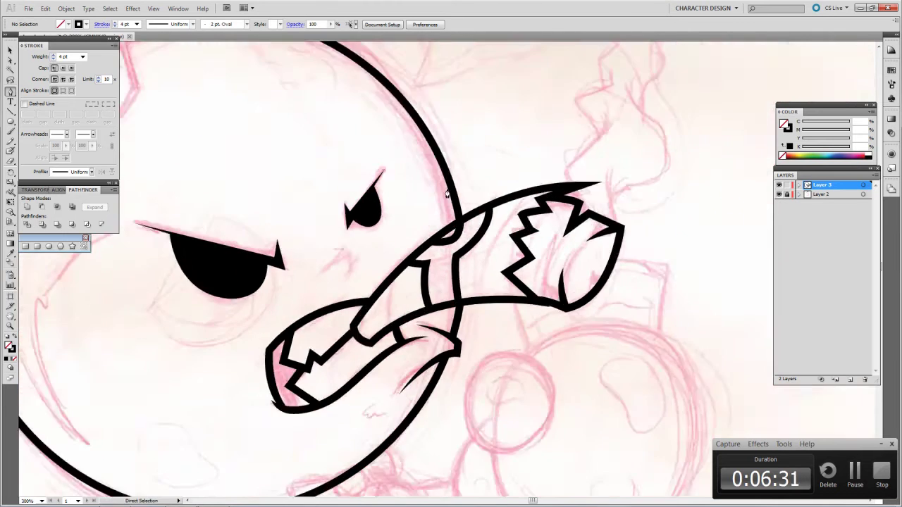
Pen-draw the pointed, curved cap outline on top of the bomb and reshape its end segment
drag(269, 175, 434, 181)
scroll(434, 182, up, 5)
key(ctrl+plus)
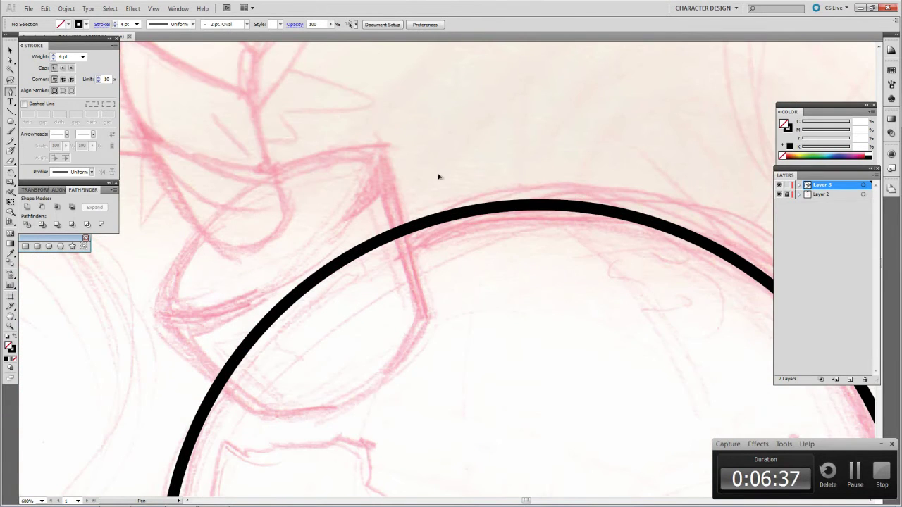
click(264, 412)
click(156, 317)
drag(385, 148, 589, 131)
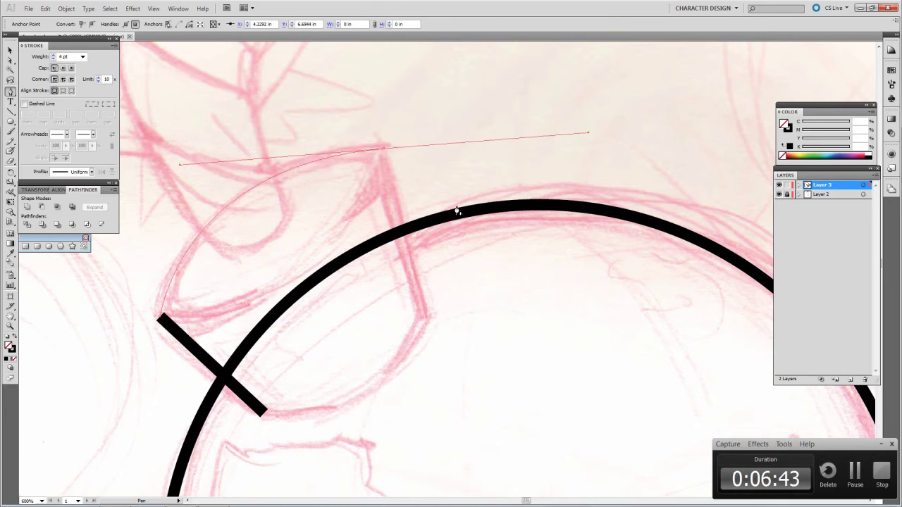
click(425, 312)
scroll(444, 310, down, 2)
drag(389, 318, 374, 346)
ctrl+click(434, 282)
click(262, 356)
click(329, 352)
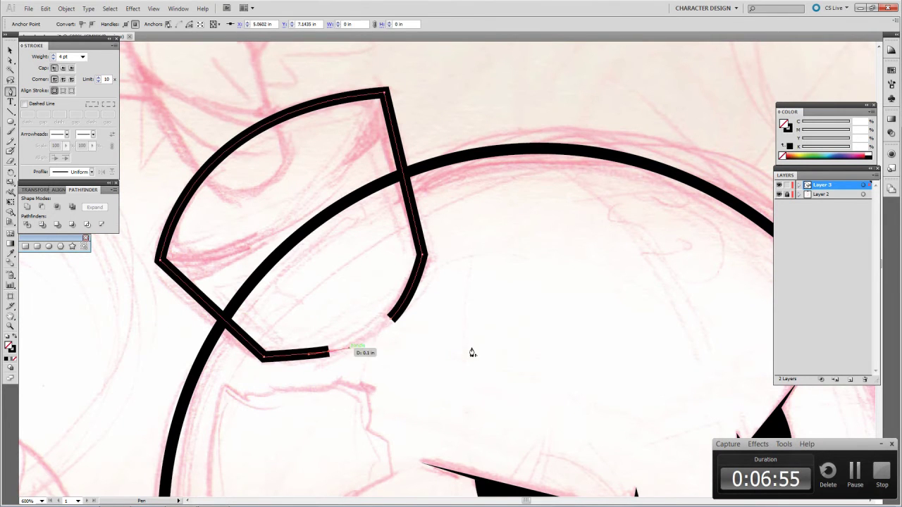
drag(393, 319, 396, 323)
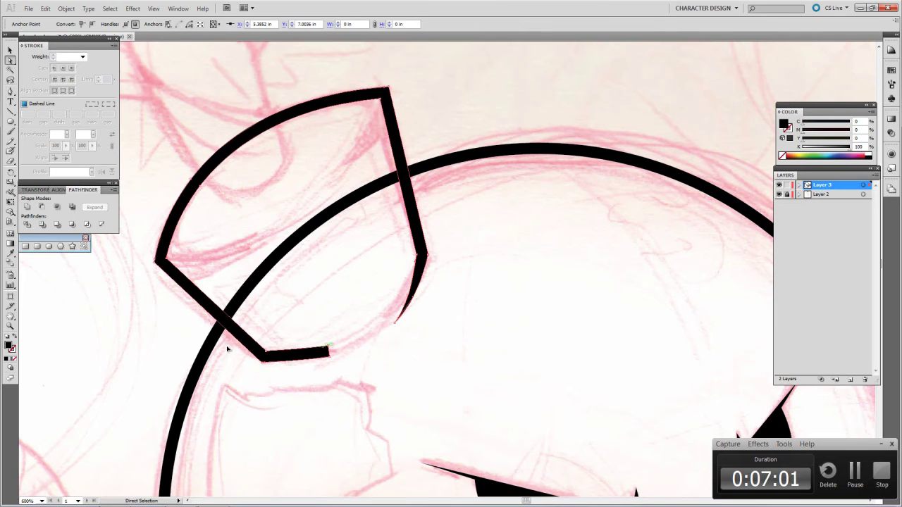
Erase the bomb's circle outline where it runs inside the cap
click(111, 467)
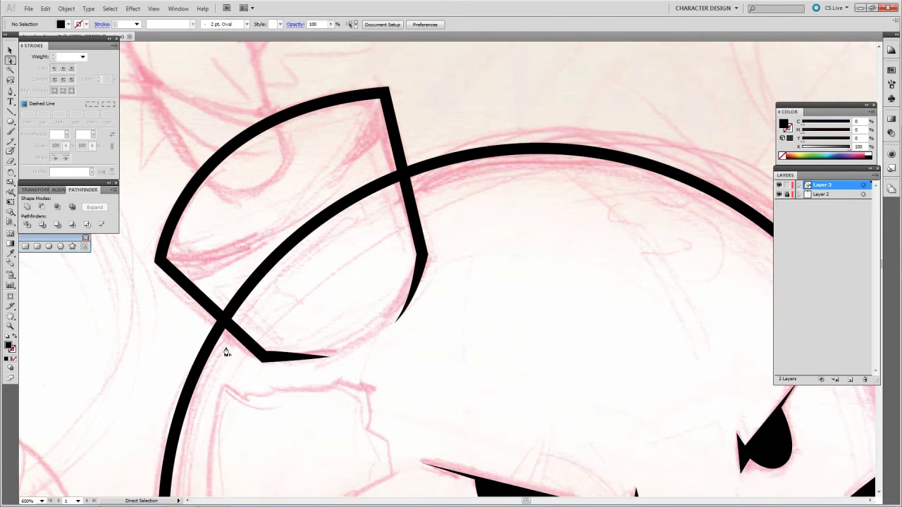
key(shift+e)
drag(391, 178, 225, 319)
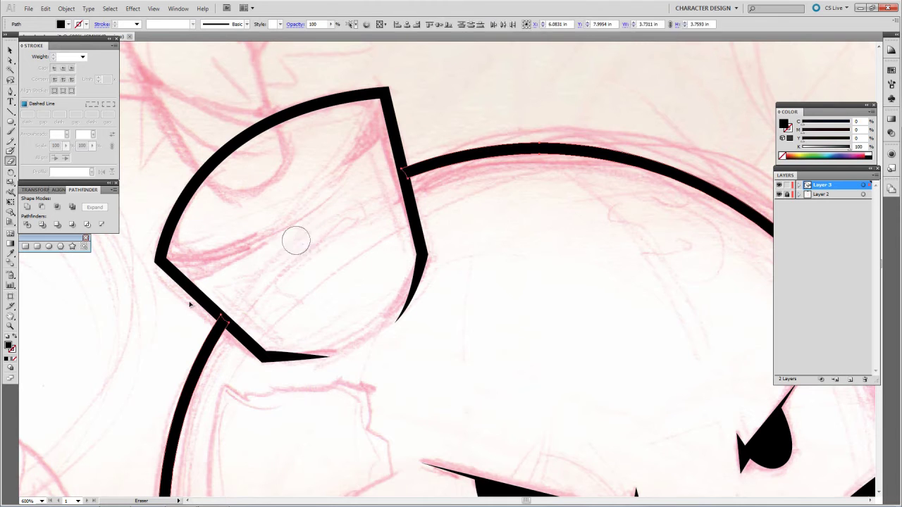
key(ctrl+shift+a)
Add two tapered black inner strokes inside the cap
key(p)
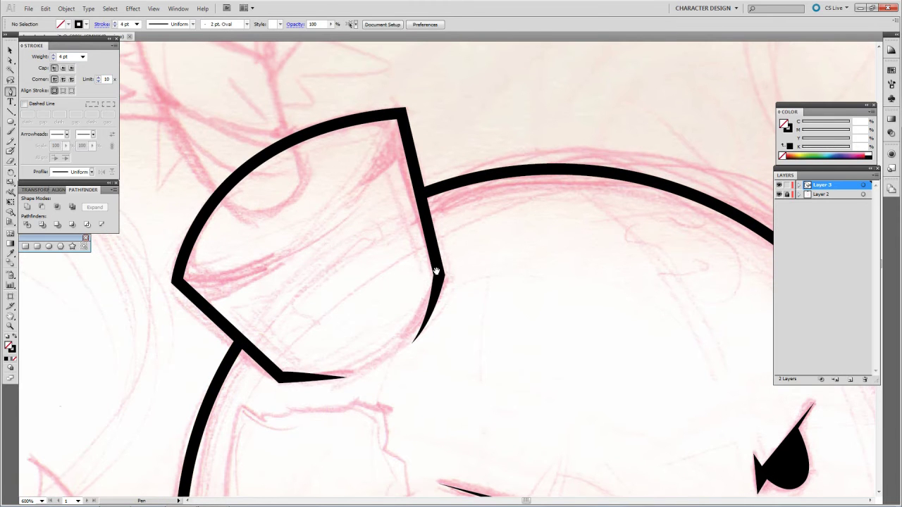
drag(402, 117, 391, 151)
click(337, 223)
click(176, 281)
mouse_move(277, 264)
mouse_down()
mouse_move(304, 251)
mouse_move(290, 271)
mouse_up()
ctrl+click(469, 199)
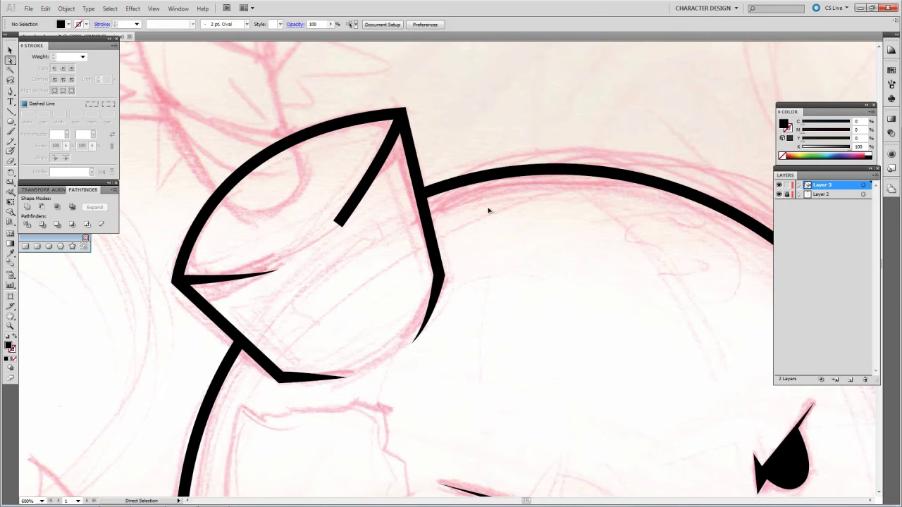
drag(376, 105, 452, 248)
Draw a black-stroked banded tube shape rising above the cap
key(p)
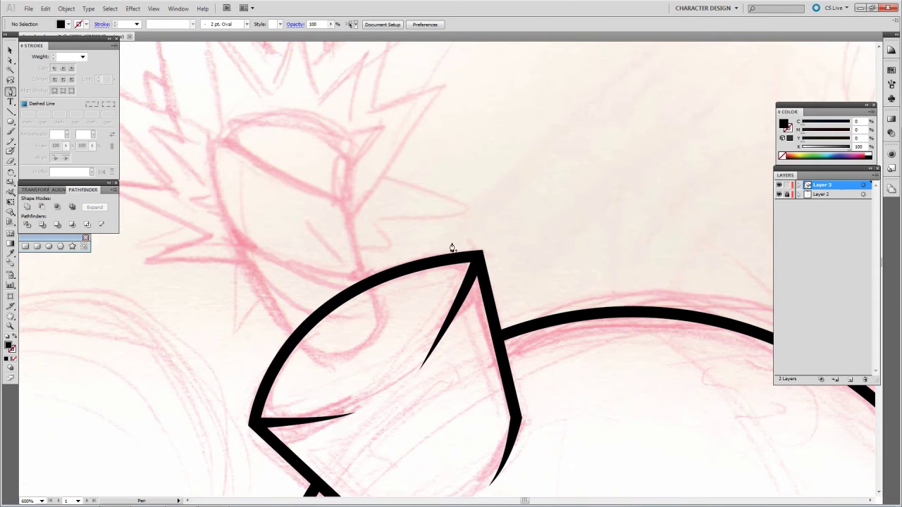
key(shift+x)
drag(530, 243, 553, 251)
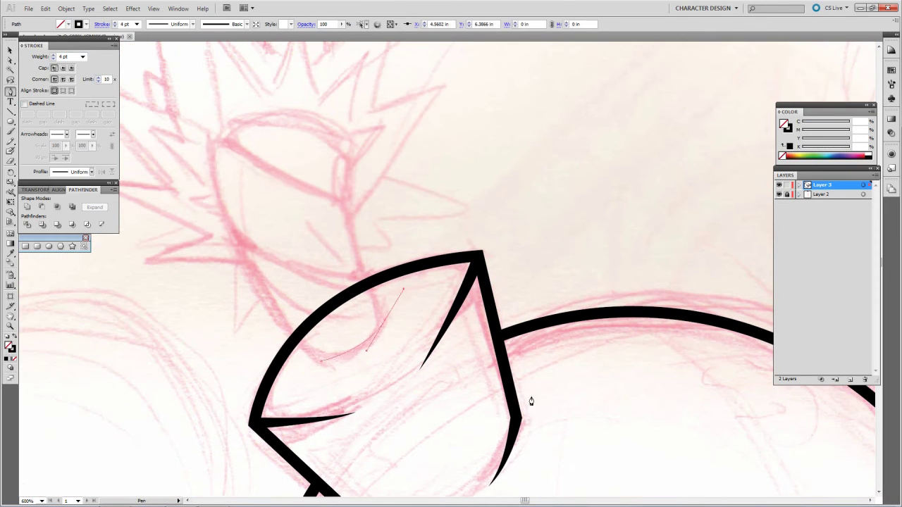
click(387, 321)
drag(381, 201, 403, 133)
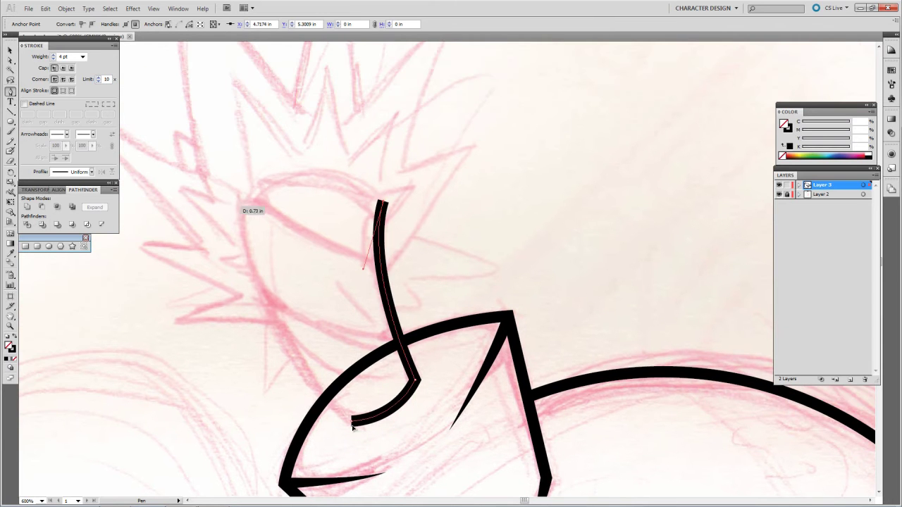
drag(240, 202, 181, 255)
drag(444, 410, 432, 300)
drag(341, 314, 392, 397)
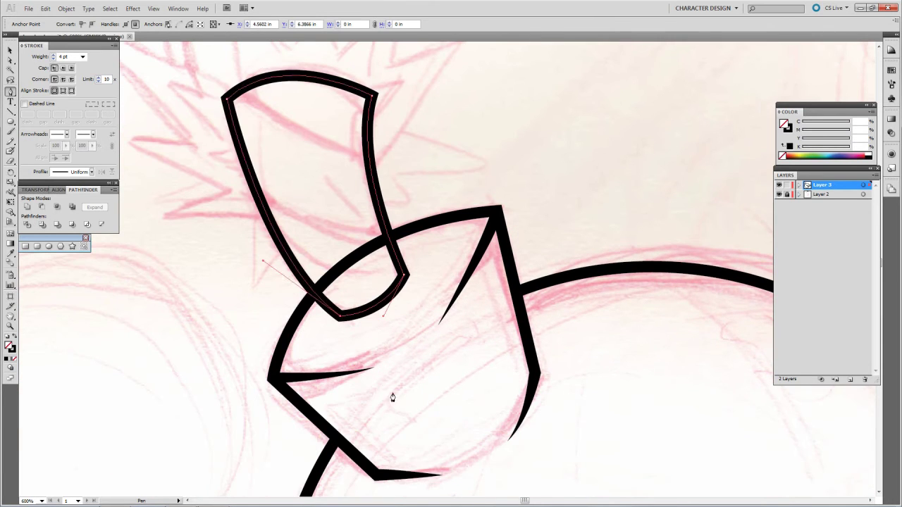
Turn the band strokes into filled shapes and erase the overlapping line in the cone's base
key(shift+x)
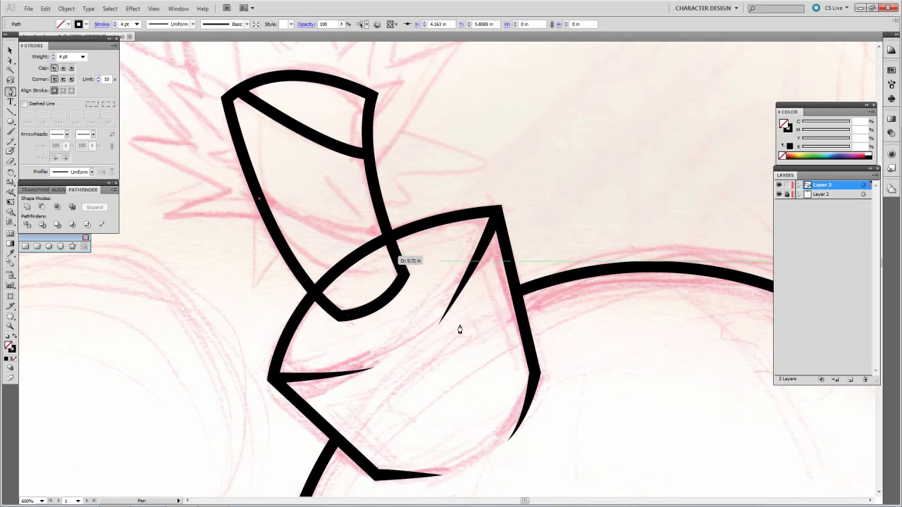
key(shift+x)
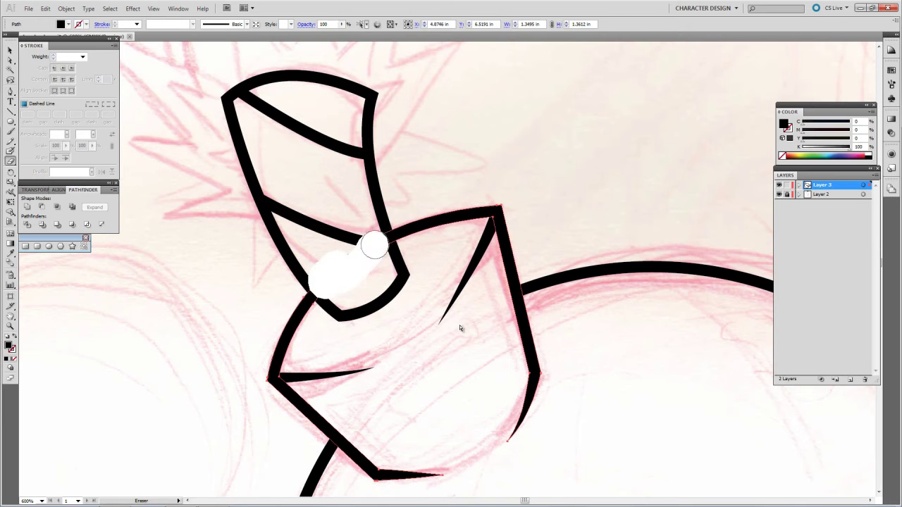
ctrl+click(500, 286)
scroll(488, 283, up, 5)
Start the unfilled black zigzag burst outline along the left side and tall spike
key(shift+x)
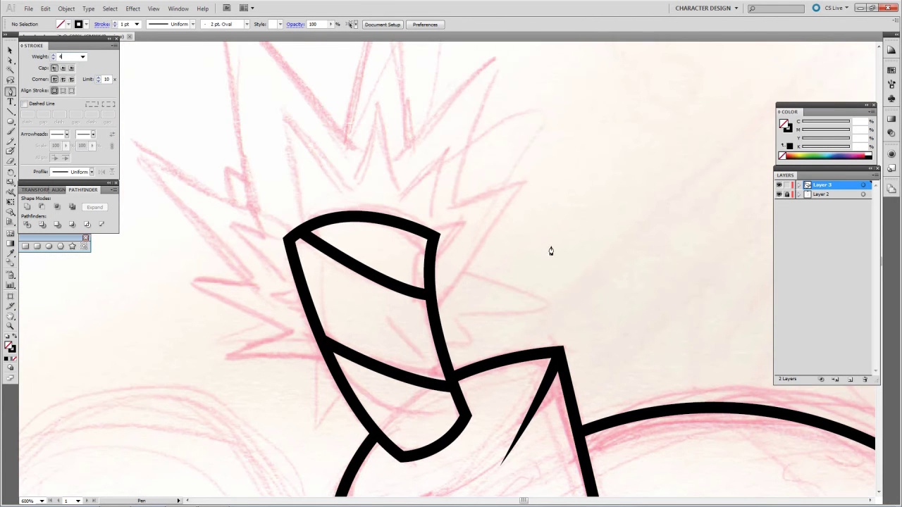
click(328, 362)
click(224, 359)
click(194, 279)
scroll(444, 282, up, 3)
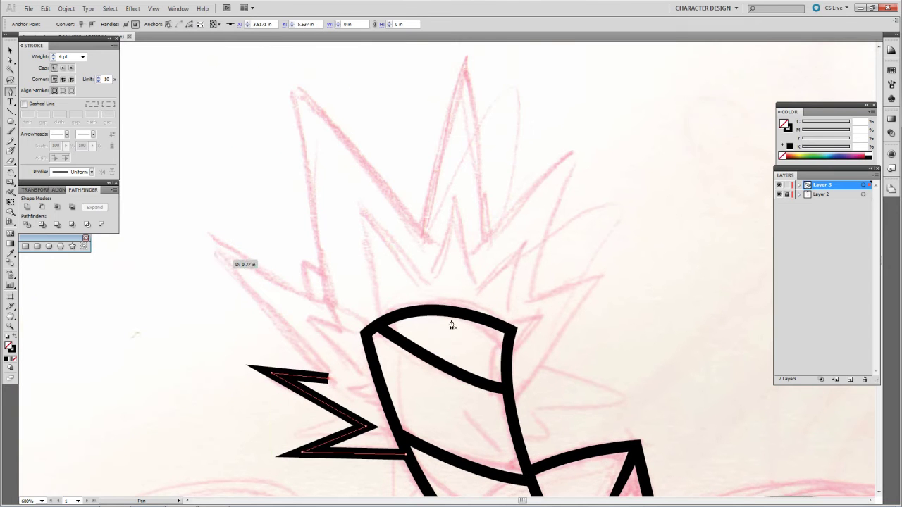
click(211, 246)
click(324, 303)
click(290, 79)
click(424, 239)
Continue the zigzag burst spikes across and down the right side, ending near the cone
click(465, 46)
click(486, 247)
click(573, 153)
click(599, 280)
drag(419, 374, 427, 305)
click(541, 300)
click(605, 305)
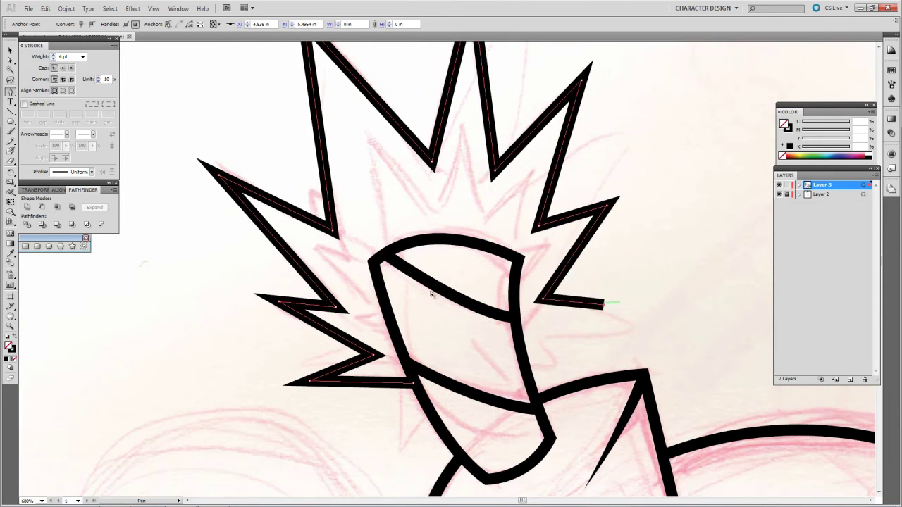
click(525, 369)
Trace the left leg diagonal and left foot outline over the pink sketch
scroll(517, 352, down, 5)
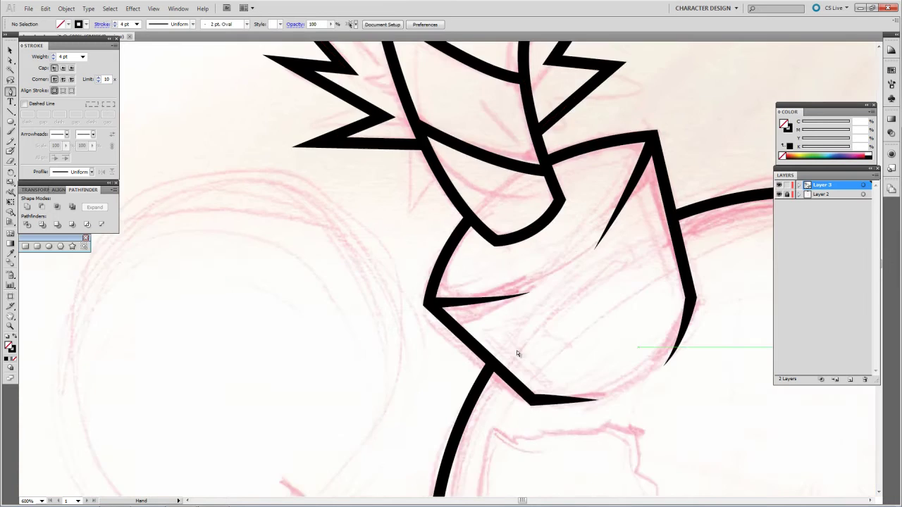
scroll(451, 240, down, 5)
scroll(443, 221, down, 5)
scroll(443, 221, down, 3)
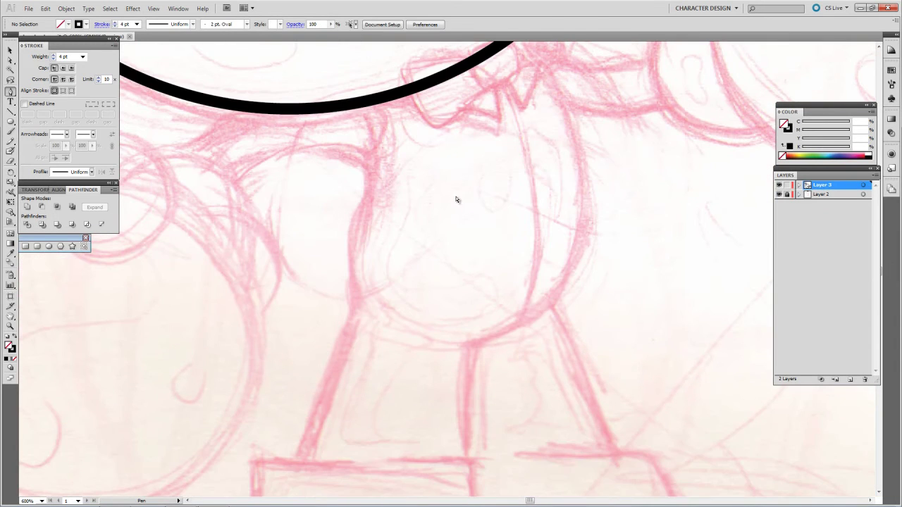
click(457, 196)
scroll(456, 196, down, 3)
drag(363, 194, 385, 236)
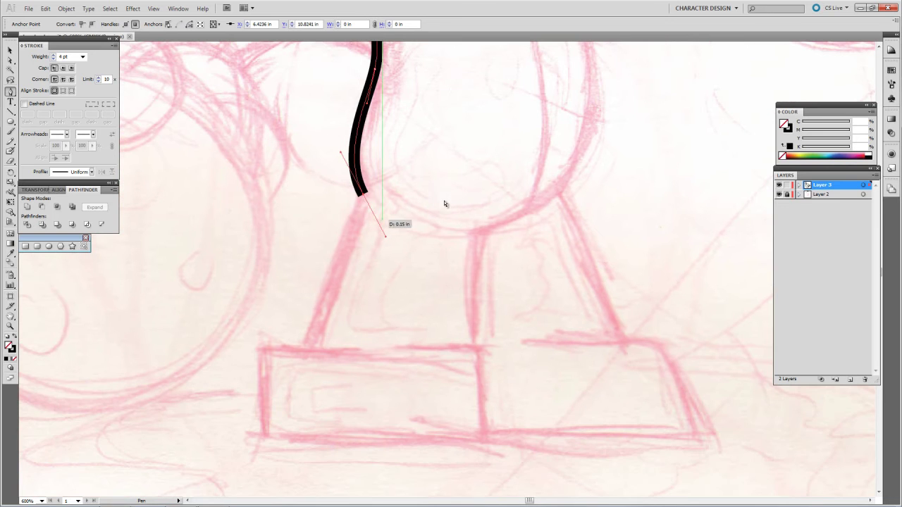
click(310, 345)
click(358, 347)
click(261, 347)
click(265, 437)
Trace the bottom of the feet, the blocky right foot and the right leg
drag(184, 286, 89, 278)
click(606, 427)
click(536, 356)
mouse_move(535, 356)
mouse_down()
mouse_move(569, 334)
mouse_move(557, 331)
mouse_up()
click(429, 332)
scroll(359, 186, up, 5)
click(467, 332)
scroll(359, 187, down, 5)
click(311, 343)
click(386, 343)
click(392, 430)
Move the foot's corner anchor left so it meets the leg
key(a)
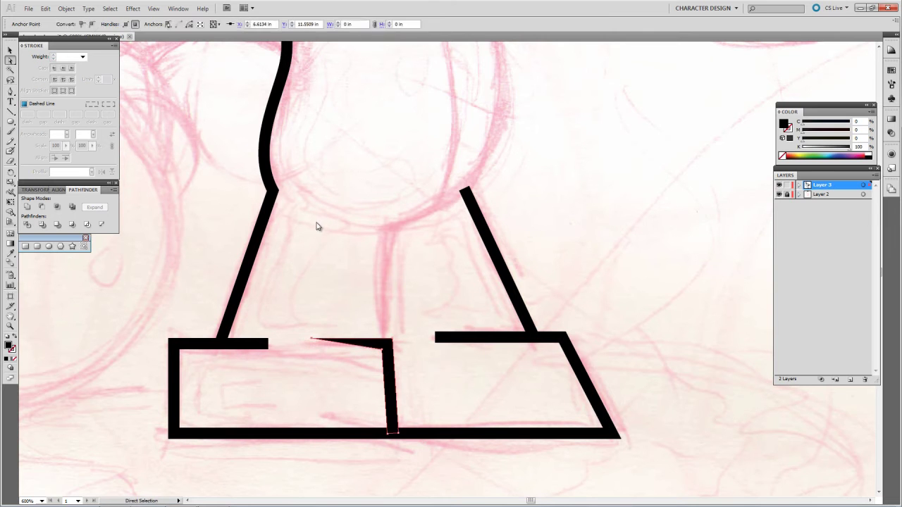
key(ctrl+w)
key(Escape)
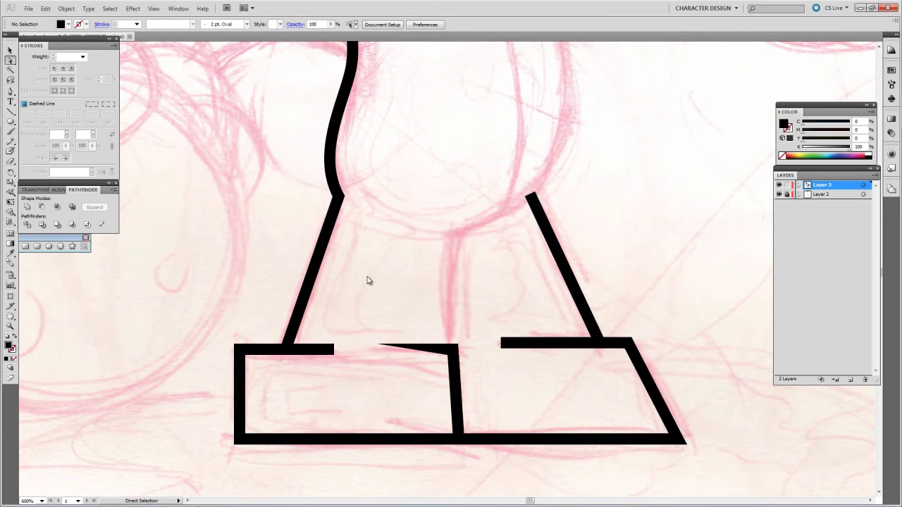
drag(334, 350, 286, 346)
ctrl+click(344, 291)
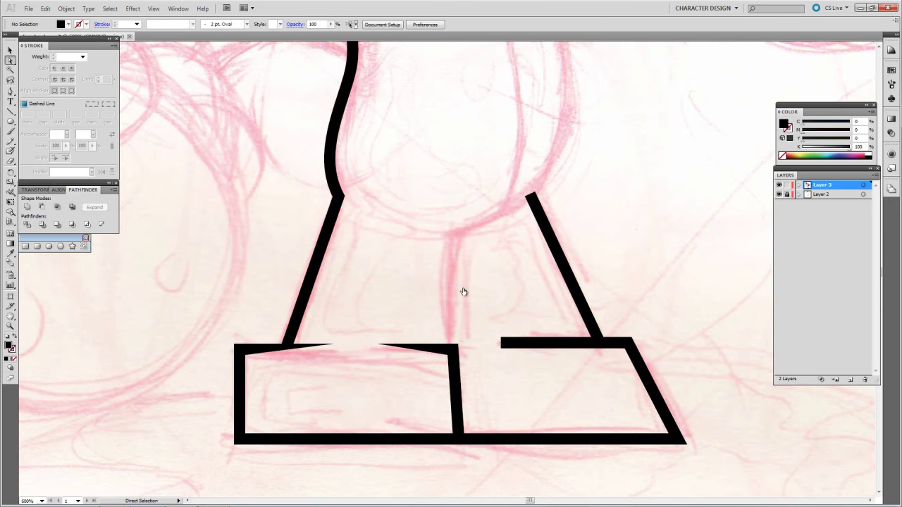
Draw the curved inner leg edge running from the foot up into the body
drag(461, 291, 379, 371)
key(p)
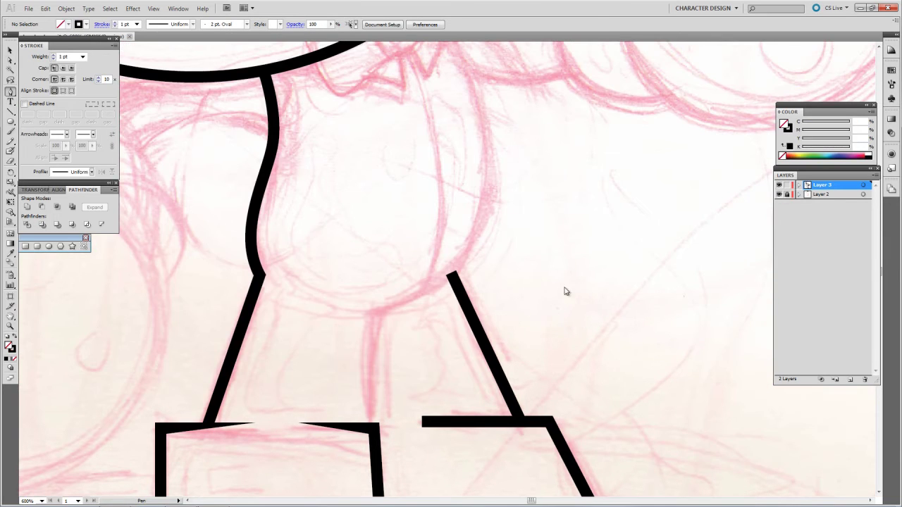
click(374, 427)
click(375, 317)
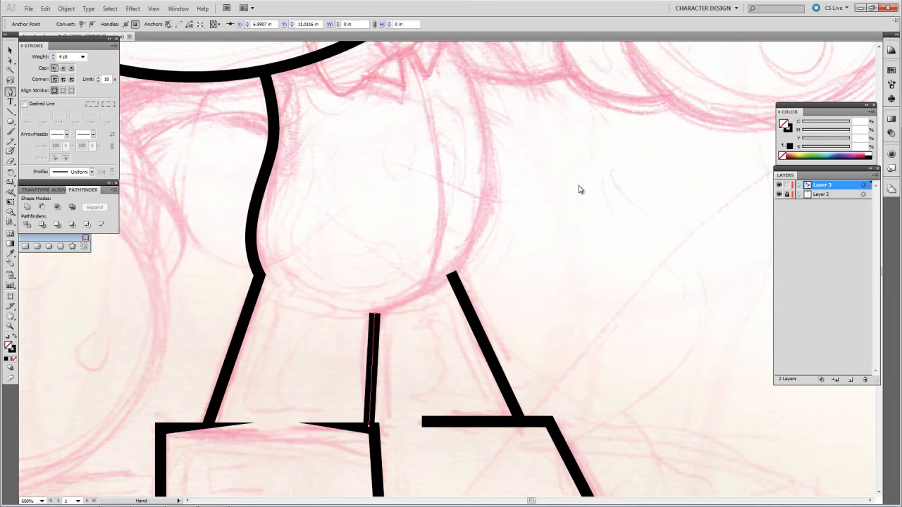
drag(374, 317, 267, 381)
drag(343, 358, 406, 210)
click(374, 173)
ctrl+click(470, 278)
drag(471, 277, 472, 278)
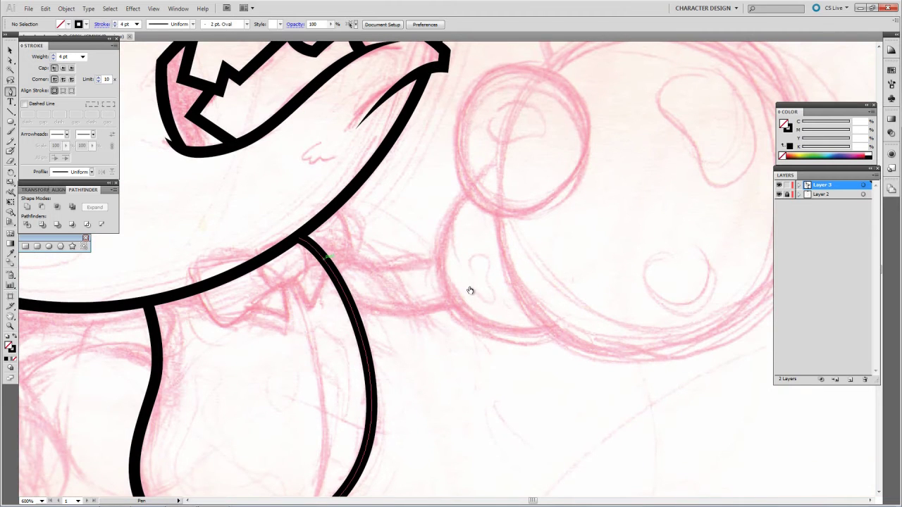
Draw the upper and lower straight arm lines beside the collar
click(333, 260)
click(437, 260)
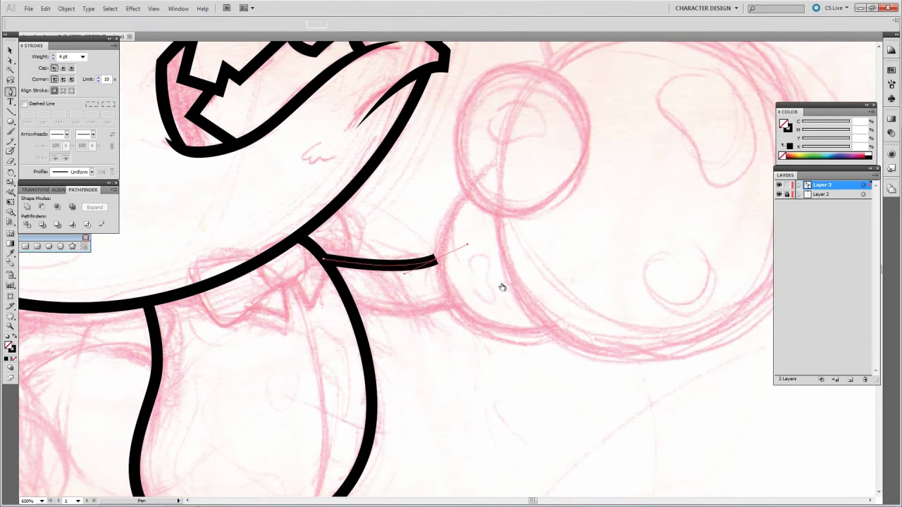
click(351, 308)
click(451, 304)
ctrl+click(543, 222)
drag(543, 222, 543, 230)
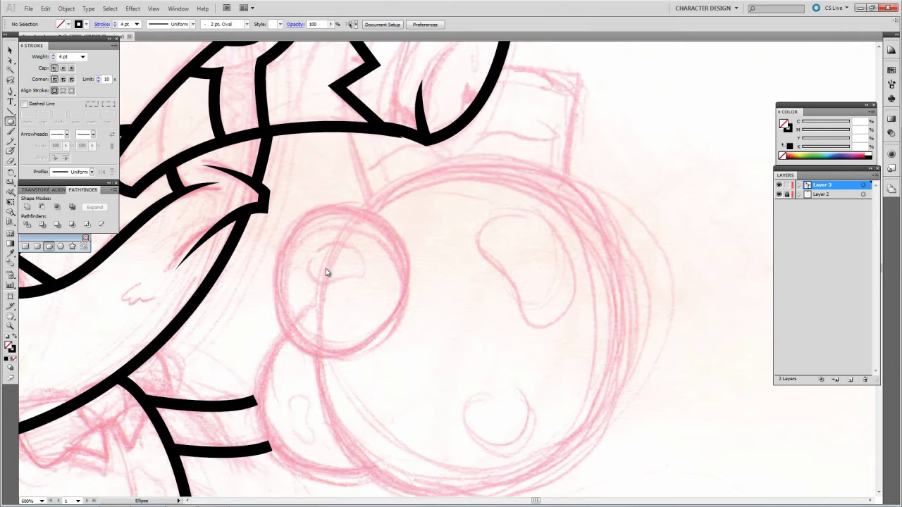
Draw the large fist circle and the smaller overlapping knuckle circle over the sketch
drag(327, 273, 457, 294)
mouse_move(340, 290)
mouse_down()
mouse_move(458, 292)
mouse_move(416, 352)
mouse_up()
key(a)
click(577, 188)
Erase the big circle's arc inside the knuckle circle
key(ctrl+shift+a)
key(shift+e)
drag(318, 344, 363, 210)
drag(299, 390, 332, 260)
Pen a curved stroke around the knuckle circle's lower side
key(p)
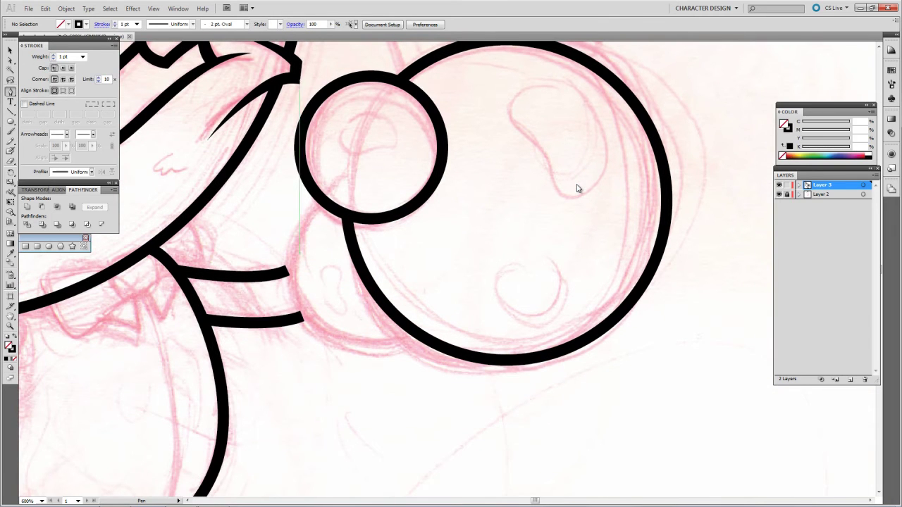
click(321, 201)
drag(289, 293, 306, 337)
drag(417, 331, 463, 313)
ctrl+click(411, 196)
scroll(411, 196, up, 5)
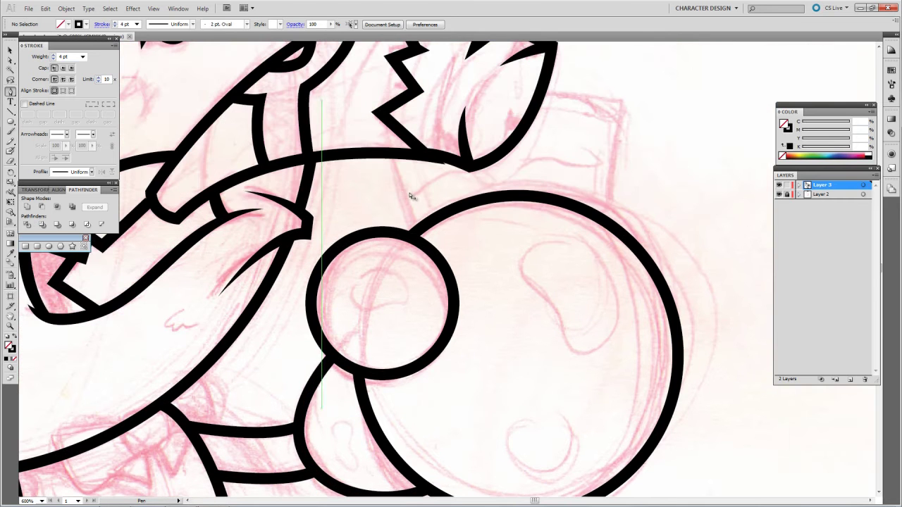
scroll(402, 194, down, 3)
scroll(484, 227, up, 2)
Cut the curve below the fist near its left end and pull the upper piece's endpoint left
scroll(519, 258, up, 2)
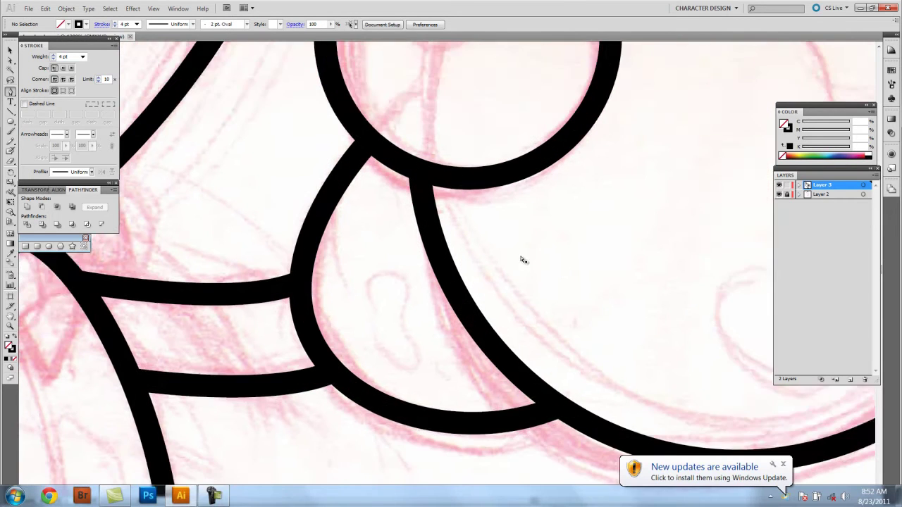
scroll(521, 260, up, 1)
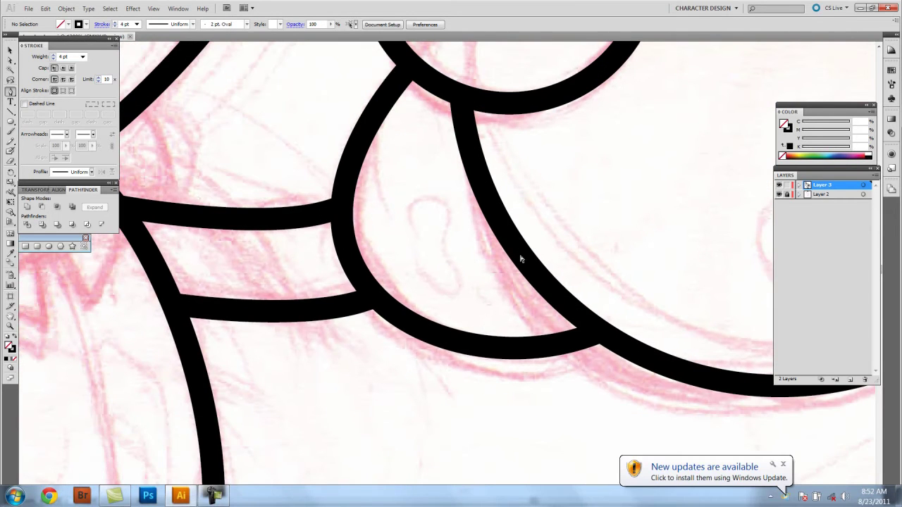
key(v)
click(486, 279)
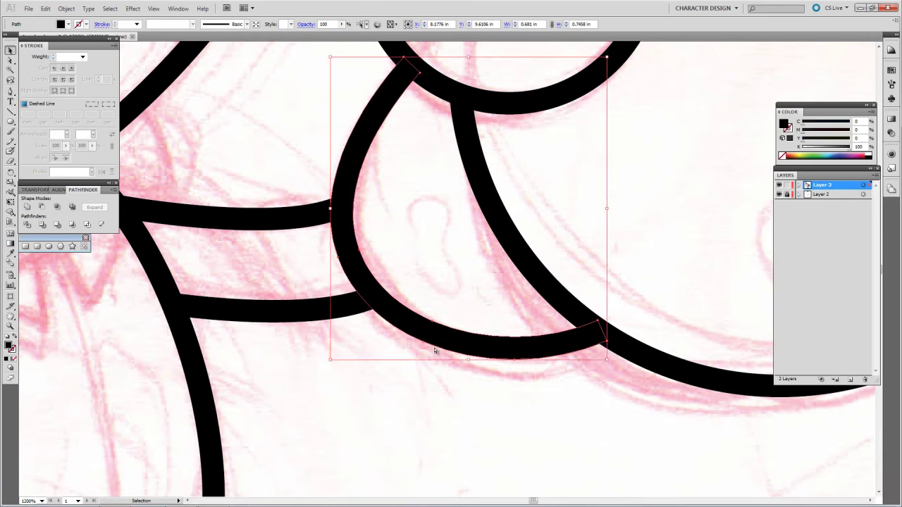
key(c)
click(345, 238)
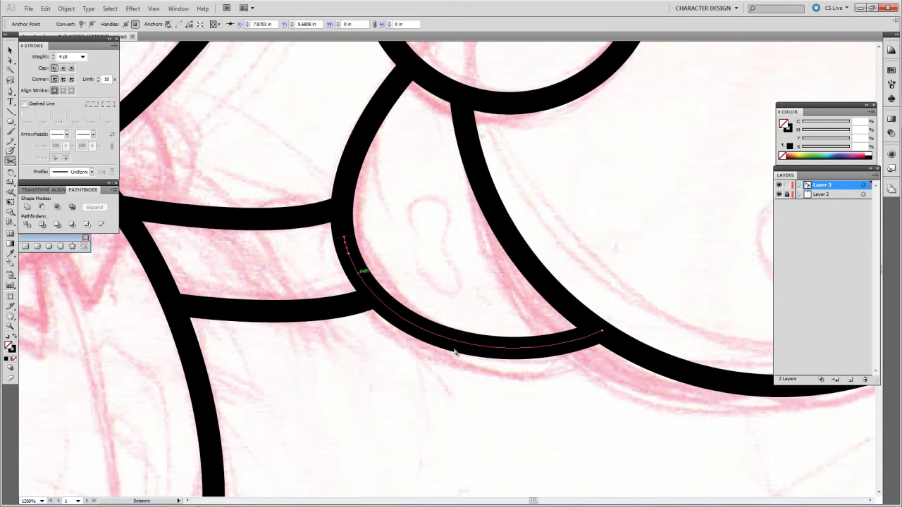
key(a)
drag(345, 238, 334, 237)
Reshape the lower curved piece so it meets the arm line
click(437, 330)
key(ctrl+shift+a)
drag(438, 328, 411, 348)
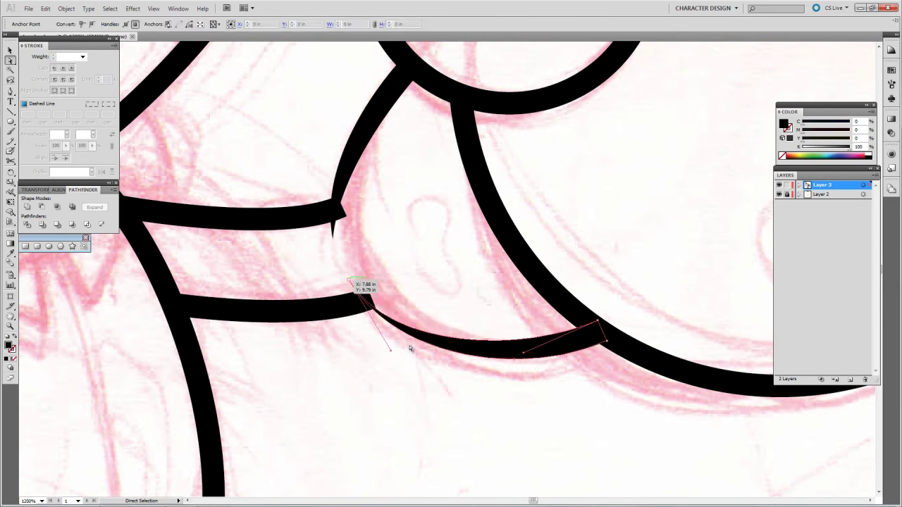
drag(421, 398, 421, 397)
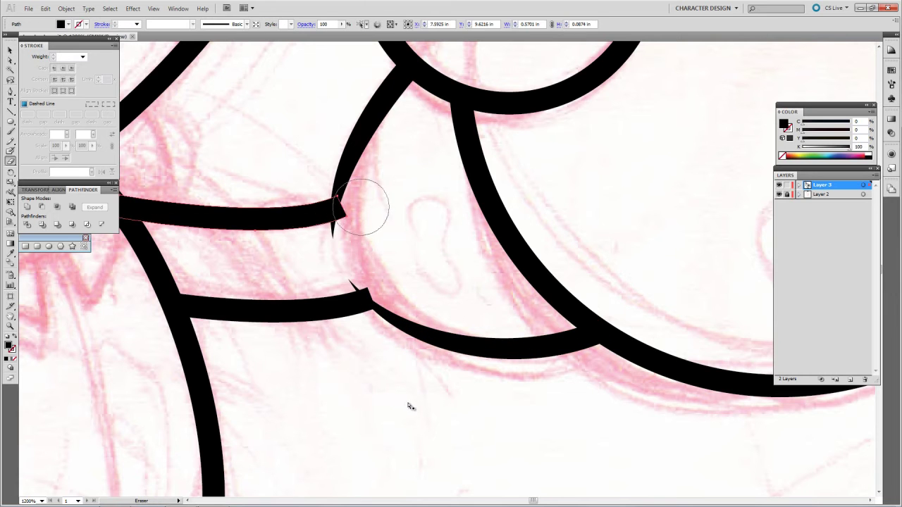
Trim the lower arm stroke's tip to a point
click(363, 302)
click(385, 275)
key(ctrl+shift+a)
scroll(511, 264, down, 3)
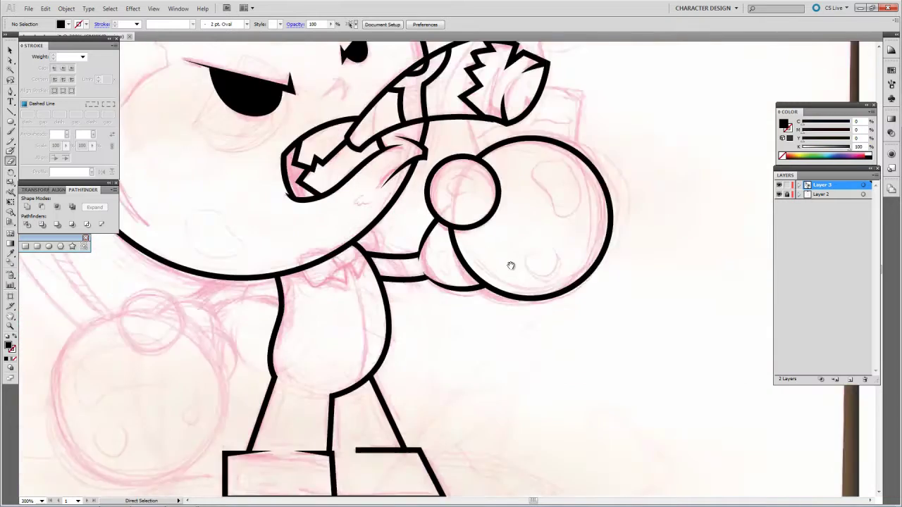
scroll(485, 262, up, 2)
mouse_move(484, 183)
mouse_down()
mouse_move(459, 332)
mouse_move(362, 321)
mouse_up()
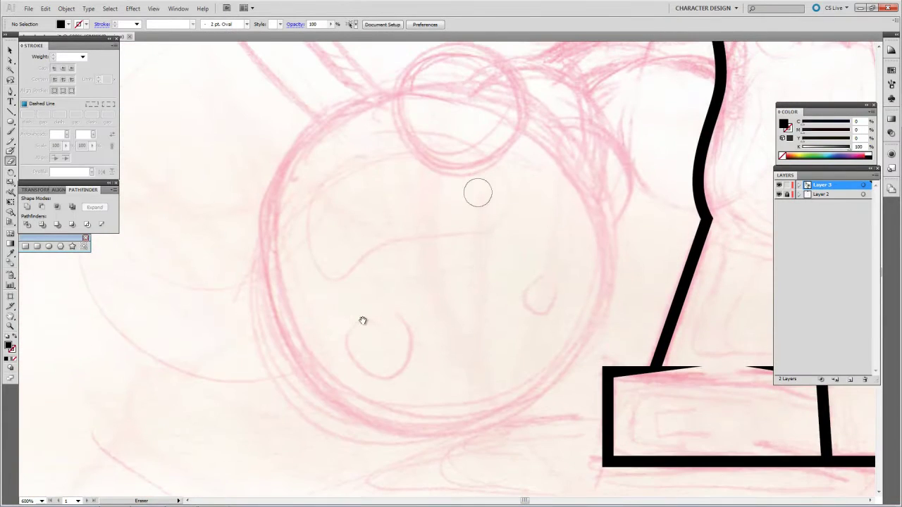
key(shift+e)
key(shift+x)
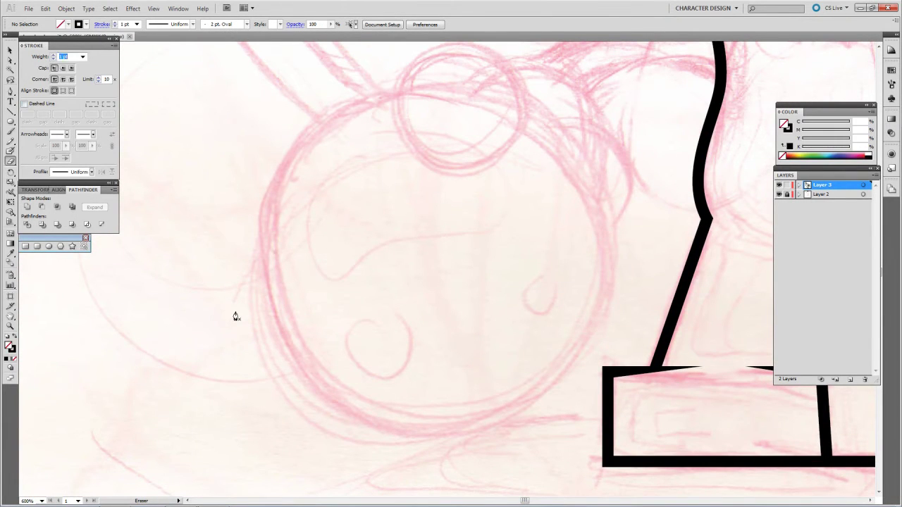
Draw the other fist's large circle and a knuckle circle, erasing the arc inside it
drag(411, 231, 621, 445)
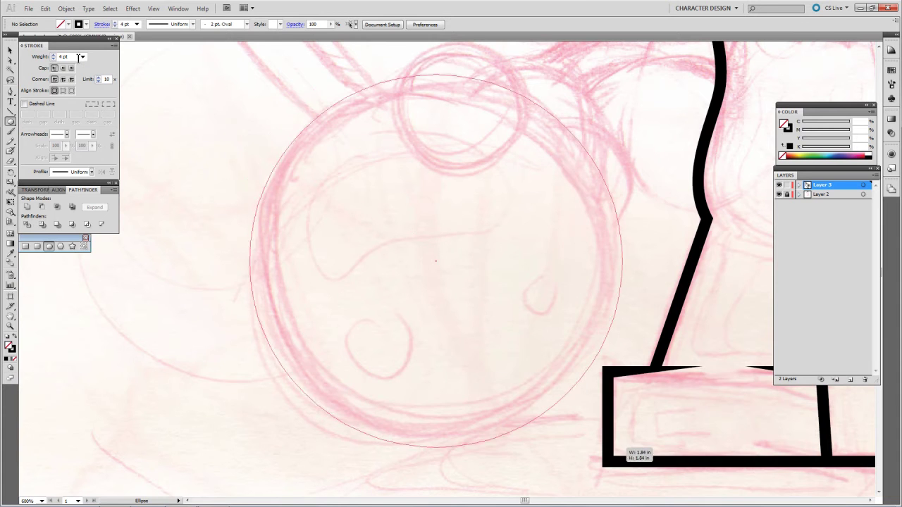
key(ctrl+shift+a)
key(p)
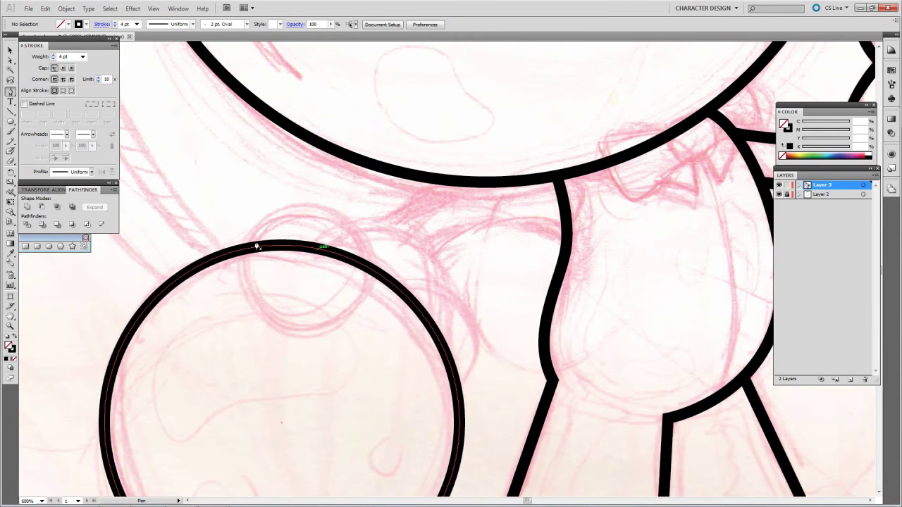
key(l)
drag(238, 201, 372, 334)
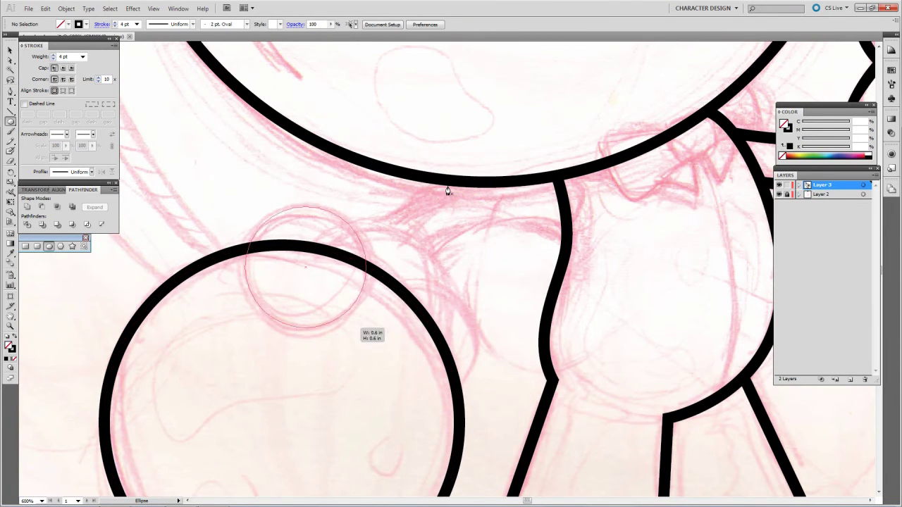
key(shift+e)
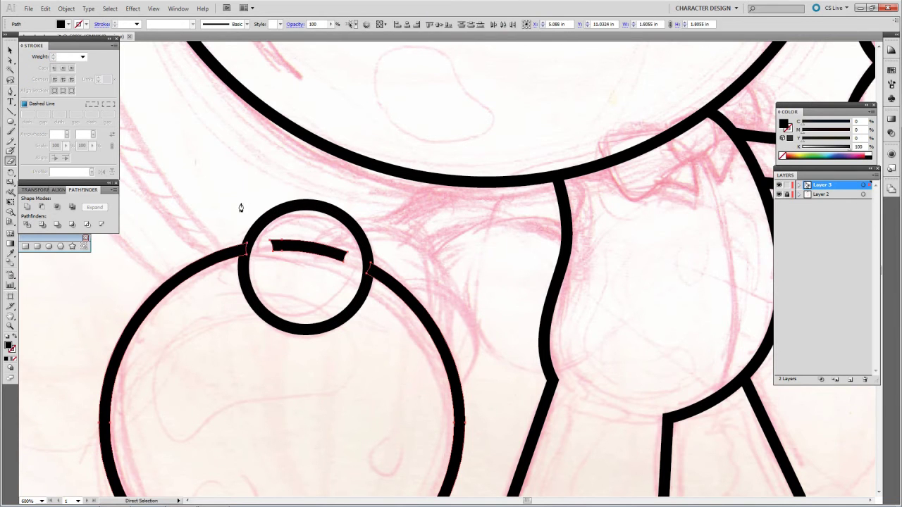
drag(260, 251, 347, 251)
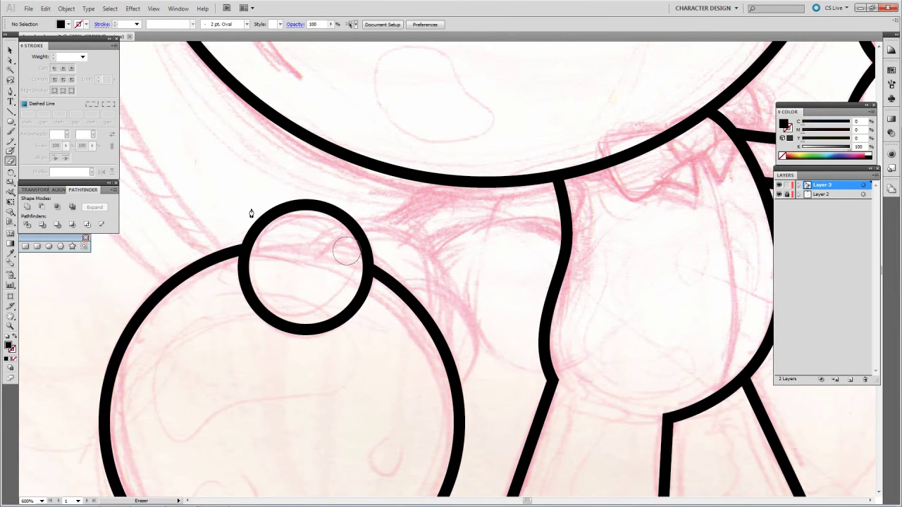
Pen-draw the arm curve from the small ball across to the torso
ctrl+click(240, 262)
drag(252, 215, 299, 337)
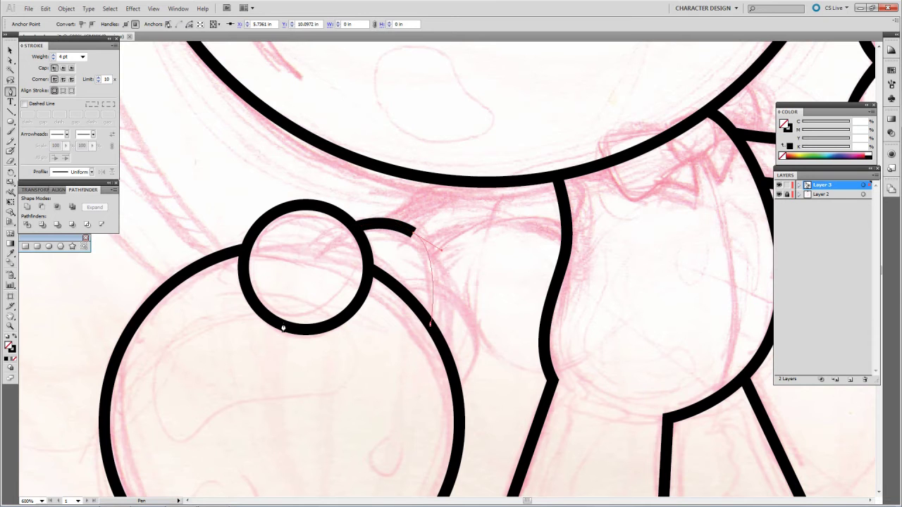
ctrl+click(367, 323)
drag(368, 323, 302, 350)
click(363, 283)
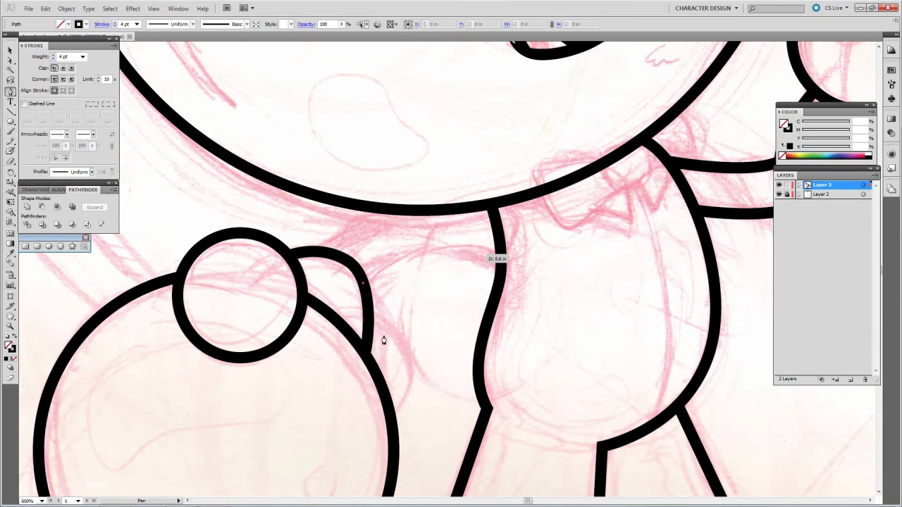
drag(511, 255, 585, 293)
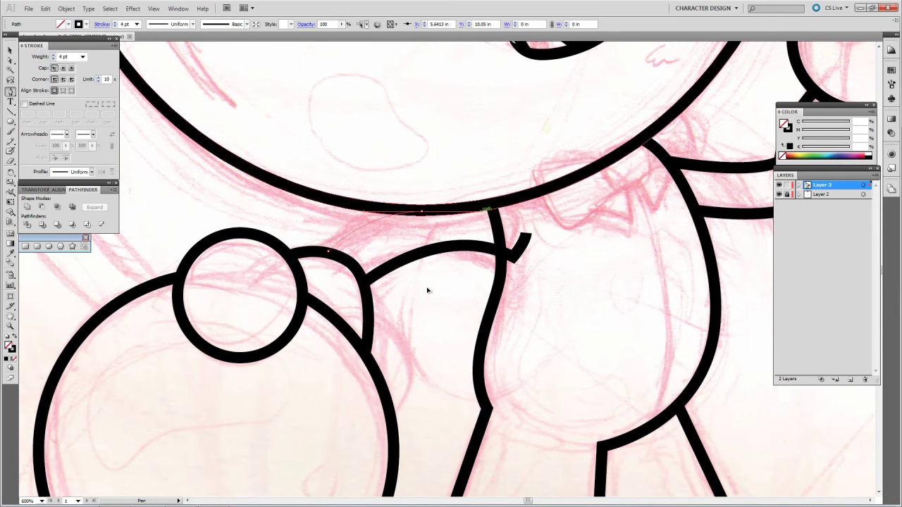
key(ctrl+shift+a)
Nudge the hooked tip anchor slightly right with Direct Selection and check the arm in context
key(a)
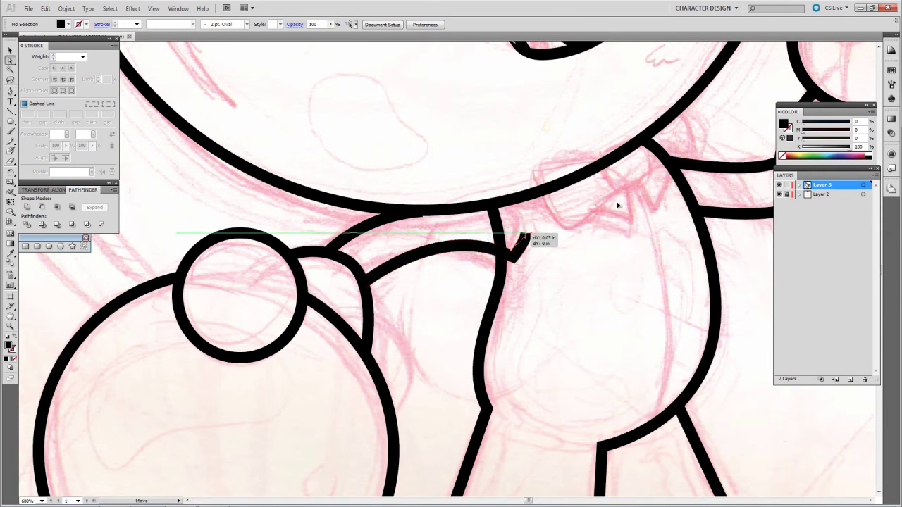
drag(525, 234, 532, 235)
key(ctrl+shift+a)
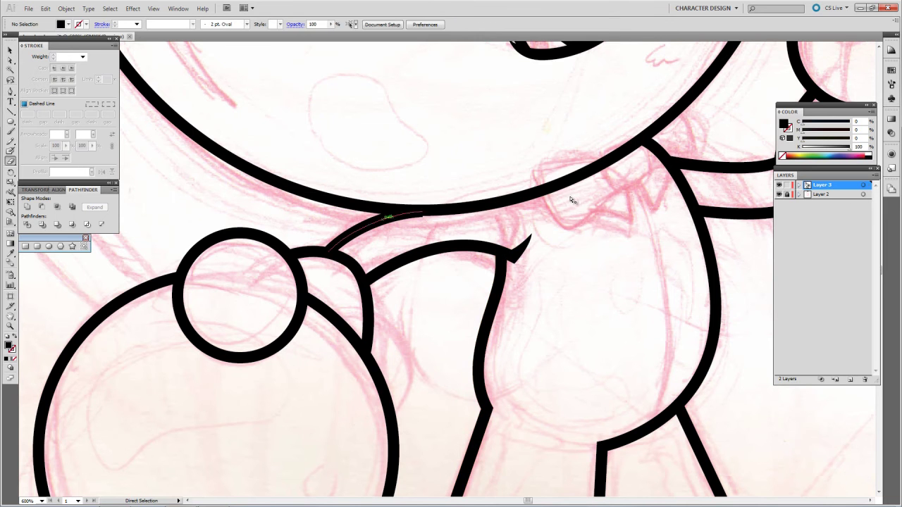
key(ctrl+minus)
key(ctrl+minus)
key(ctrl+minus)
key(ctrl+plus)
key(ctrl+plus)
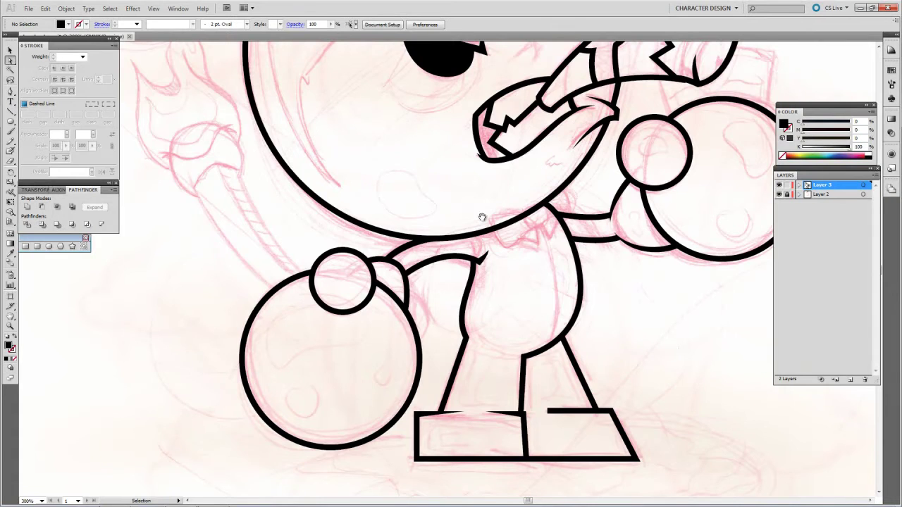
Pen-draw the torch handle rising from the left ball with no fill and a black stroke
key(ctrl+plus)
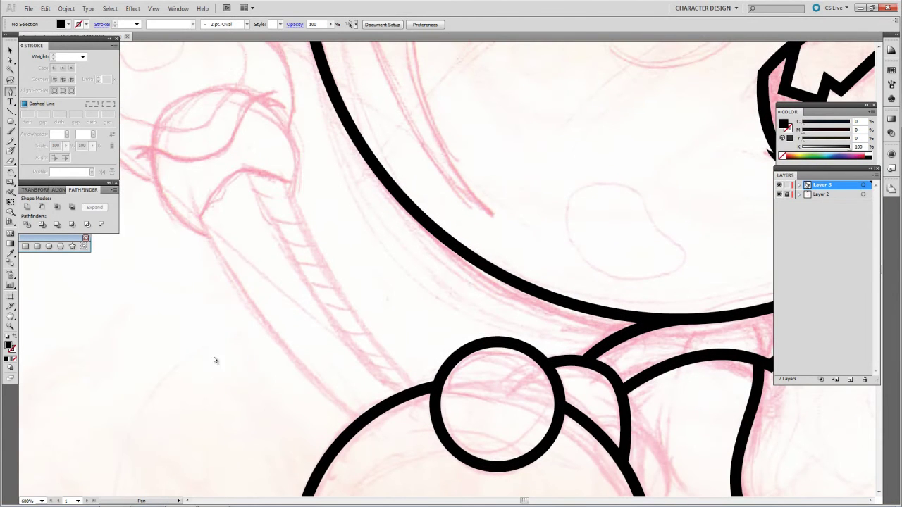
key(p)
key(shift+x)
click(230, 376)
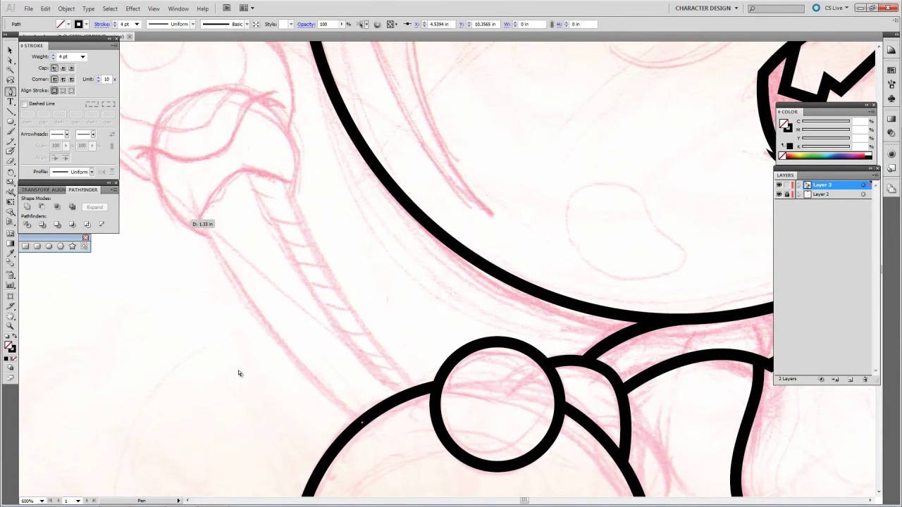
drag(247, 168, 265, 168)
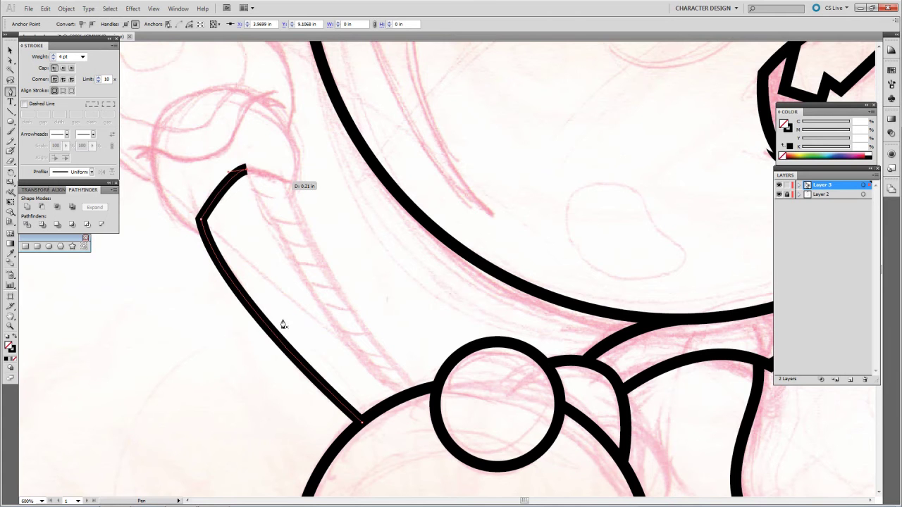
scroll(223, 332, down, 3)
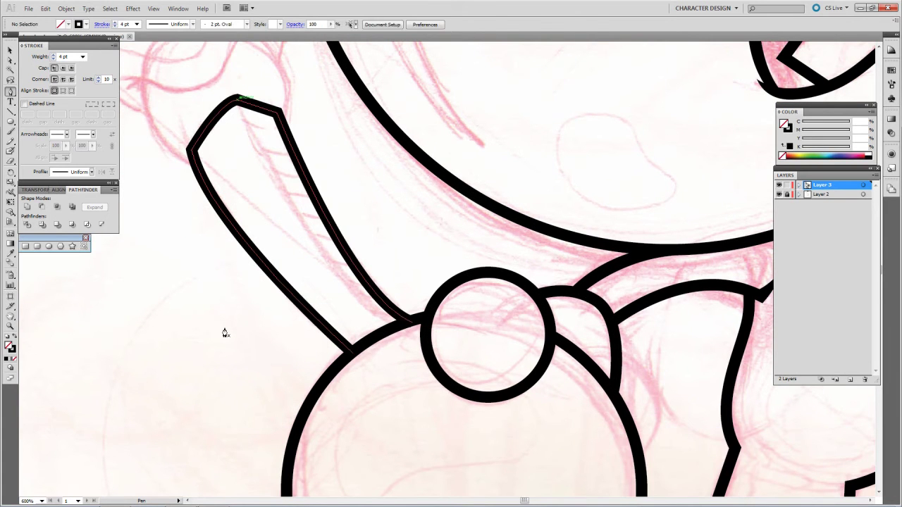
scroll(228, 272, up, 4)
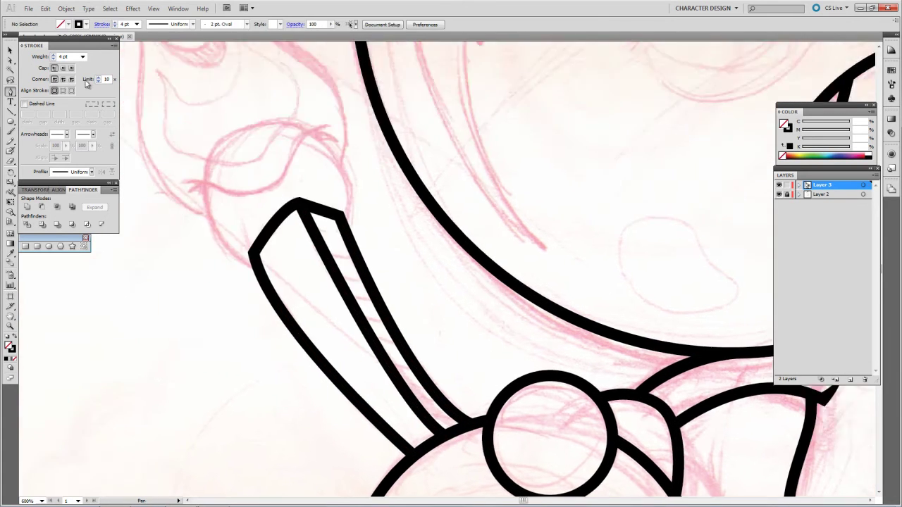
Add a circle around the handle's top and erase its arc crossing the handle
drag(282, 208, 374, 289)
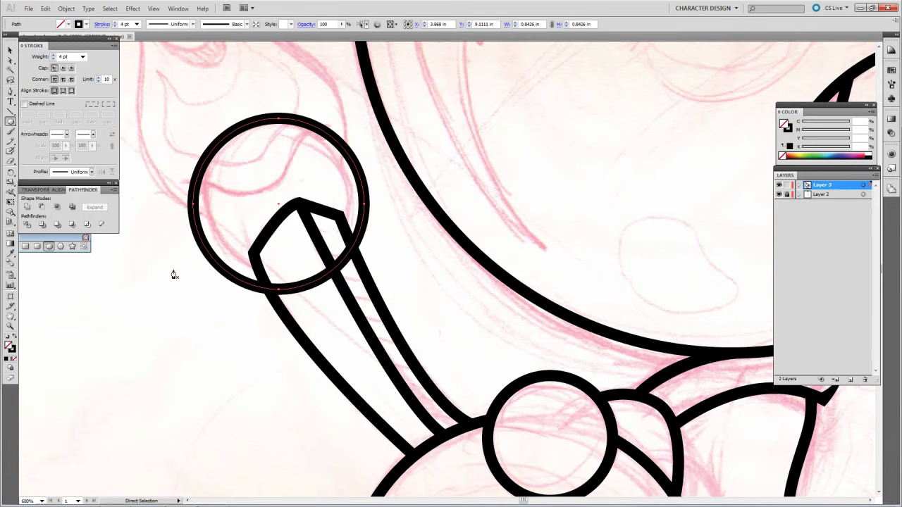
key(shift+e)
drag(349, 250, 300, 283)
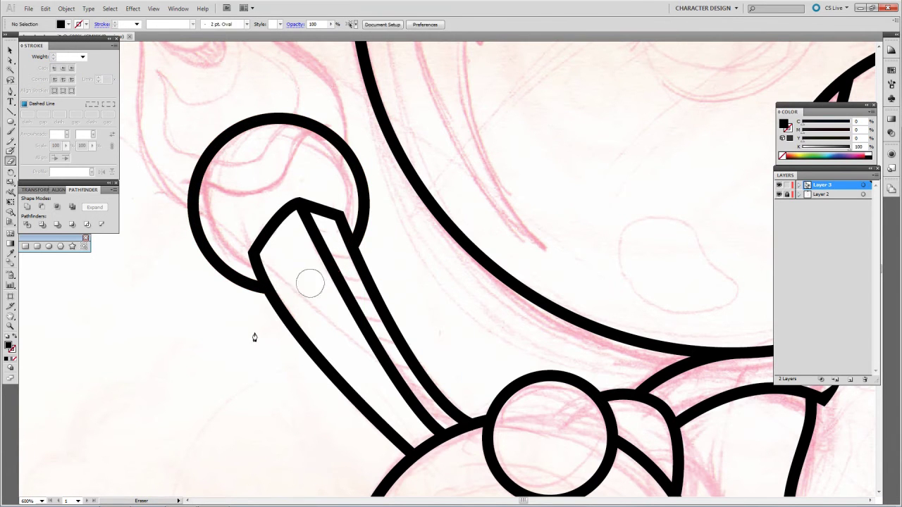
scroll(270, 308, up, 4)
scroll(270, 307, left, 2)
Pen-draw a wavy rim line through the circle and sharpen both ends into points
key(ctrl+=)
key(p)
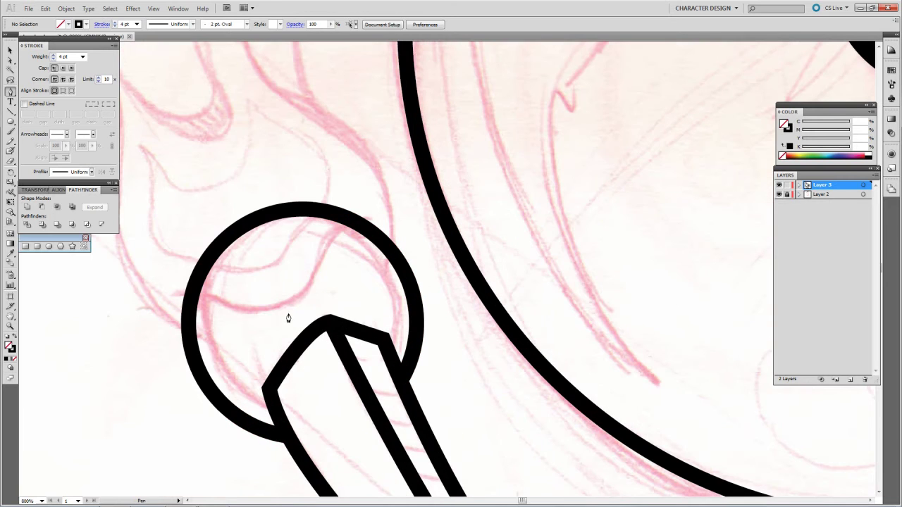
drag(163, 295, 204, 298)
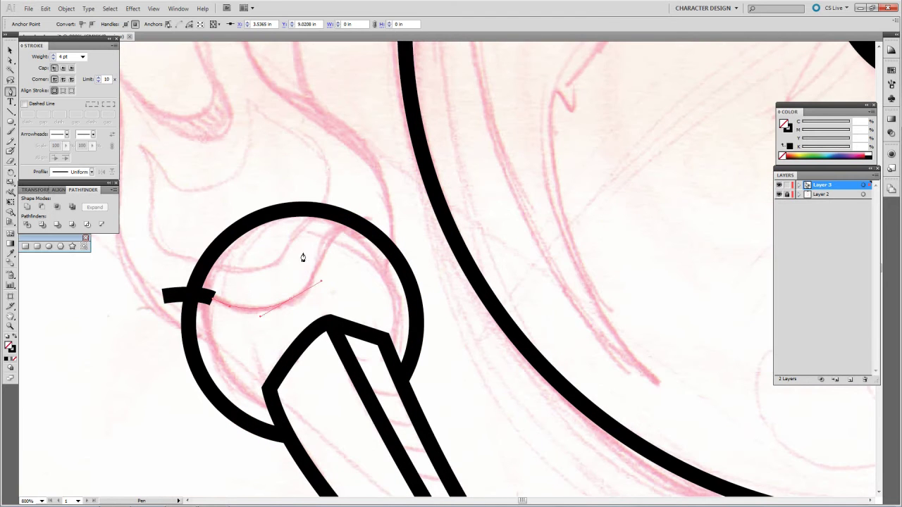
drag(290, 299, 320, 279)
drag(374, 211, 394, 212)
ctrl+click(254, 339)
key(a)
drag(163, 295, 181, 306)
drag(374, 211, 383, 202)
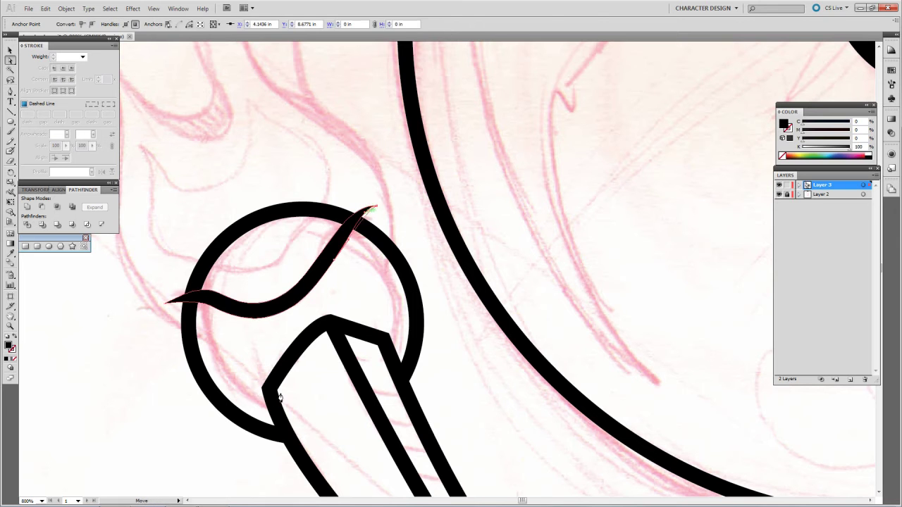
Erase the circle's top arc above the wavy rim
click(295, 365)
key(shift+e)
drag(337, 210, 332, 226)
drag(205, 264, 302, 207)
drag(190, 200, 284, 254)
key(p)
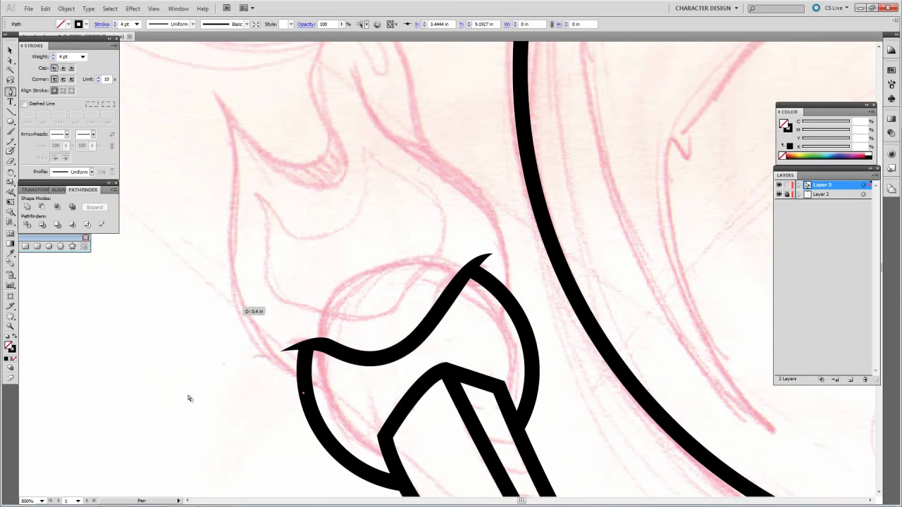
Trace the flame's left side and inner curve with the Pen tool
drag(225, 268, 162, 388)
drag(286, 223, 251, 192)
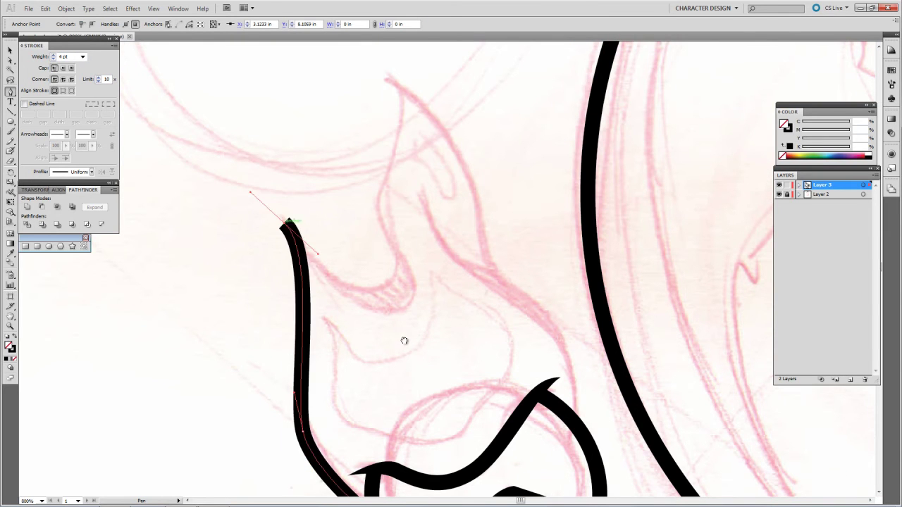
drag(439, 287, 446, 284)
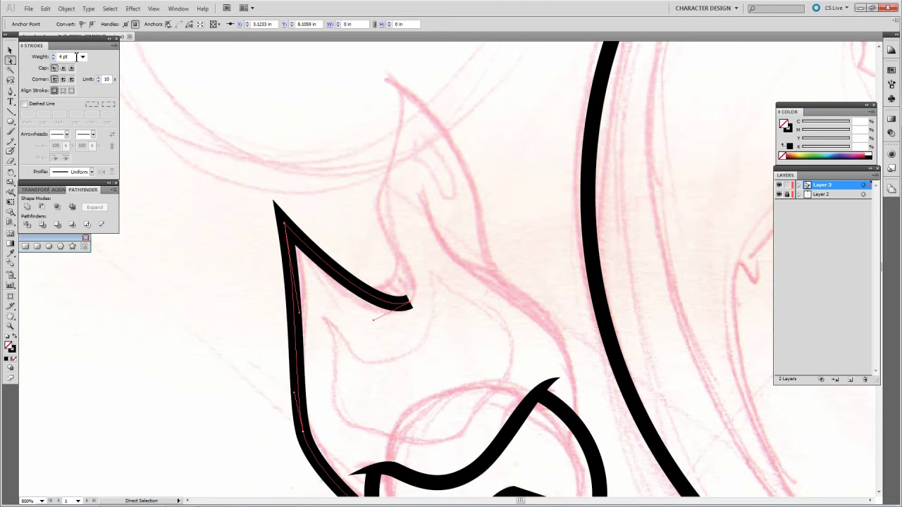
key(p)
Add the middle flame tongue and finish the flame path
drag(308, 230, 258, 252)
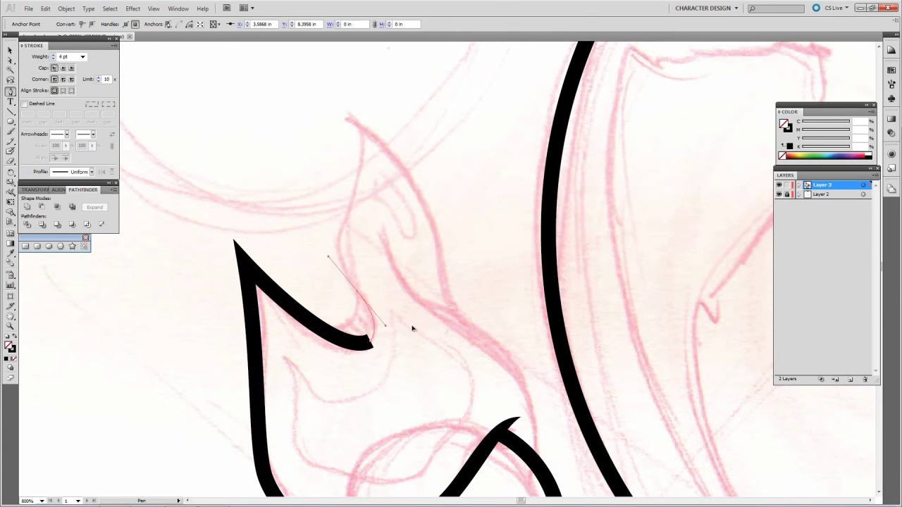
drag(409, 328, 421, 334)
scroll(447, 342, down, 3)
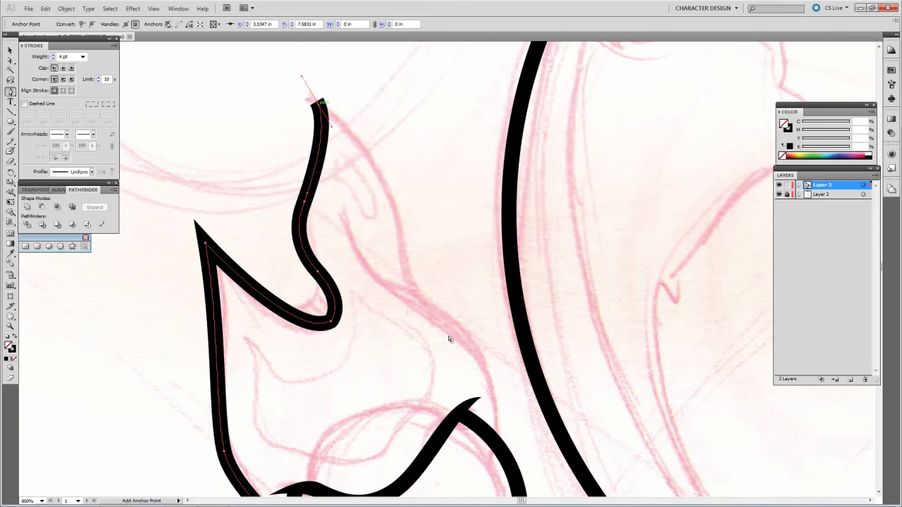
scroll(437, 335, down, 3)
drag(399, 239, 414, 265)
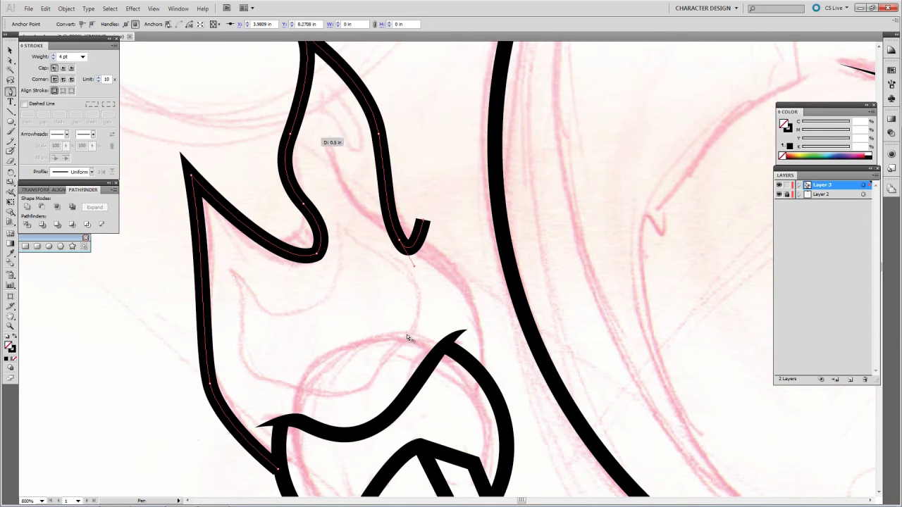
ctrl+click(413, 347)
Taper the right flame stroke's tip to a point, then zoom out to the whole character
scroll(412, 410, down, 2)
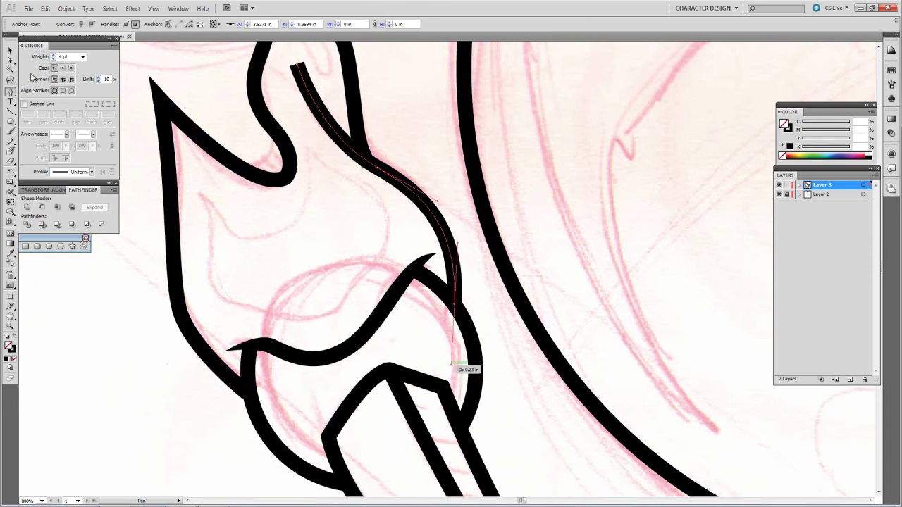
scroll(451, 282, up, 3)
drag(337, 189, 335, 191)
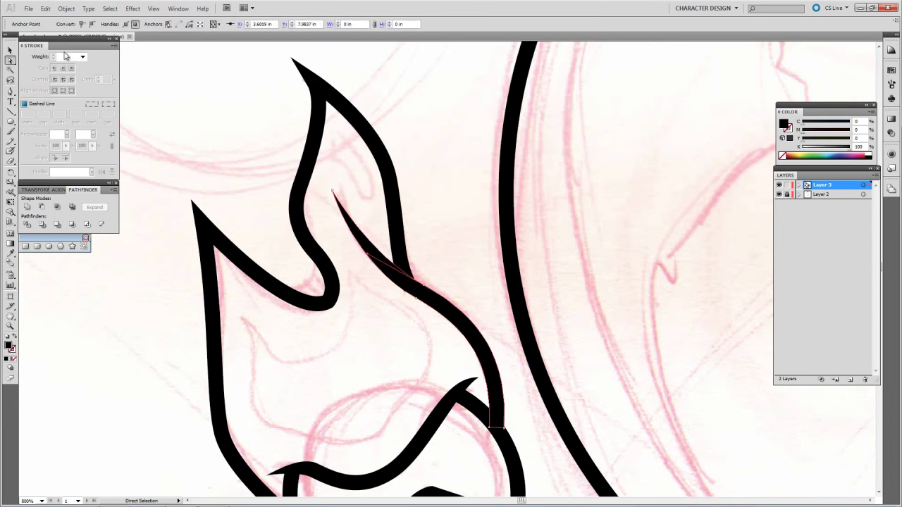
click(416, 290)
key(shift+e)
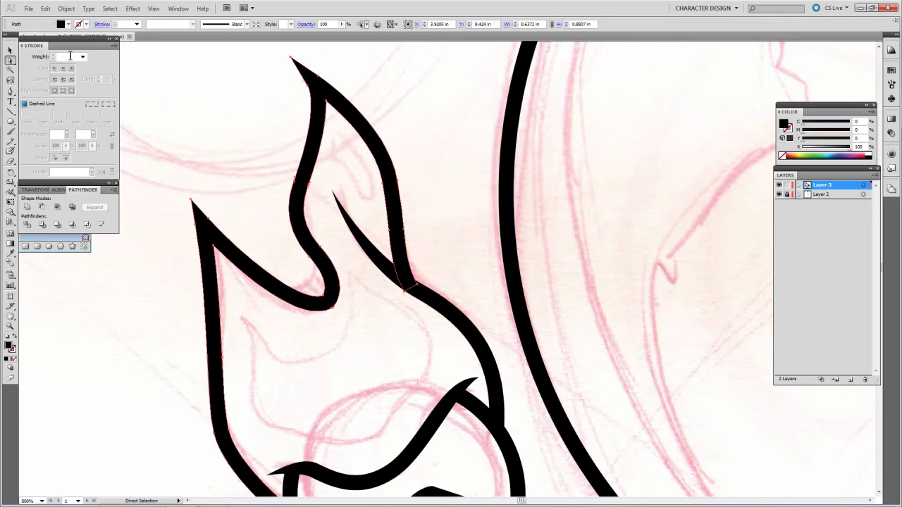
key(a)
scroll(431, 373, down, 5)
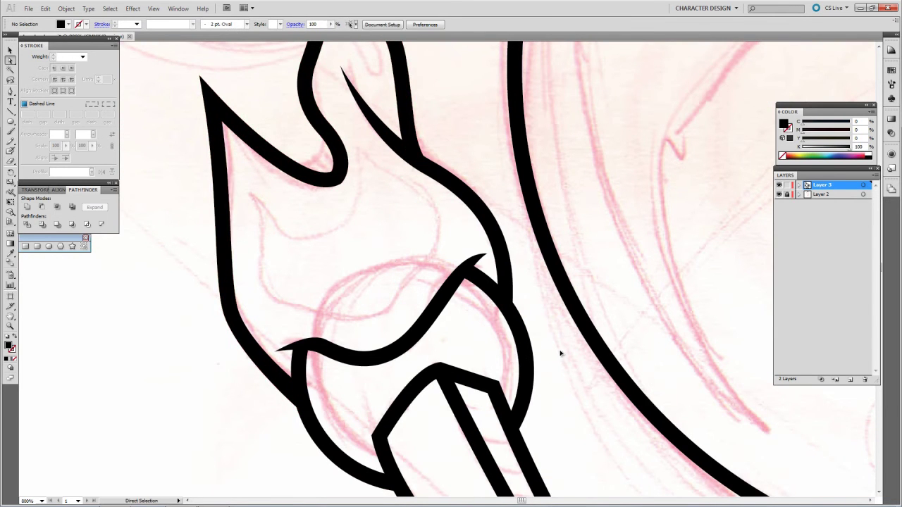
key(ctrl+0)
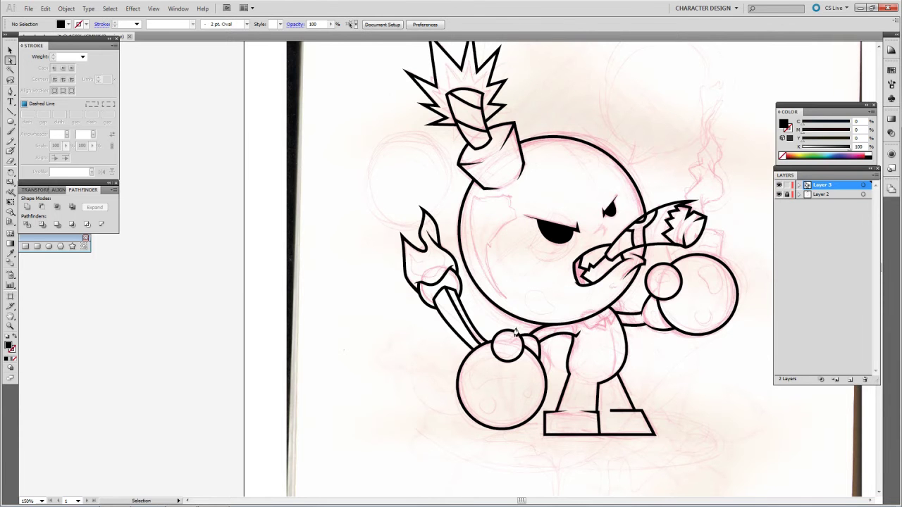
Draw a short black hooked nose stroke between the eyes, redoing the hook and tapering its end
key(ctrl+plus)
key(ctrl+plus)
key(ctrl+plus)
key(ctrl+plus)
key(ctrl+plus)
key(p)
key(shift+x)
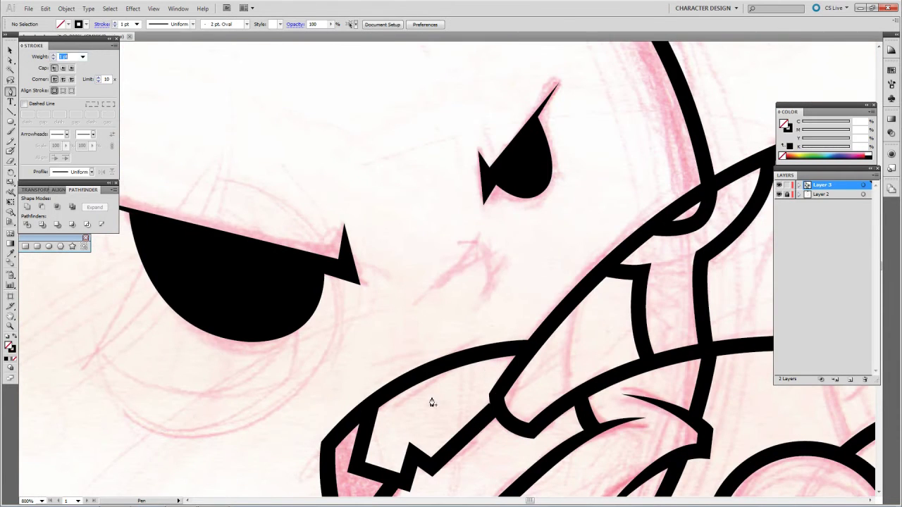
click(477, 243)
click(434, 277)
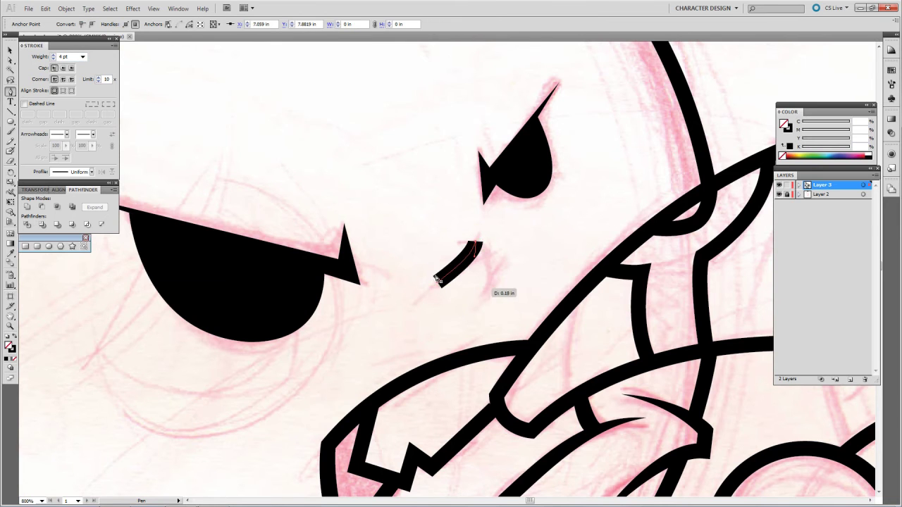
drag(485, 291, 470, 322)
key(ctrl+z)
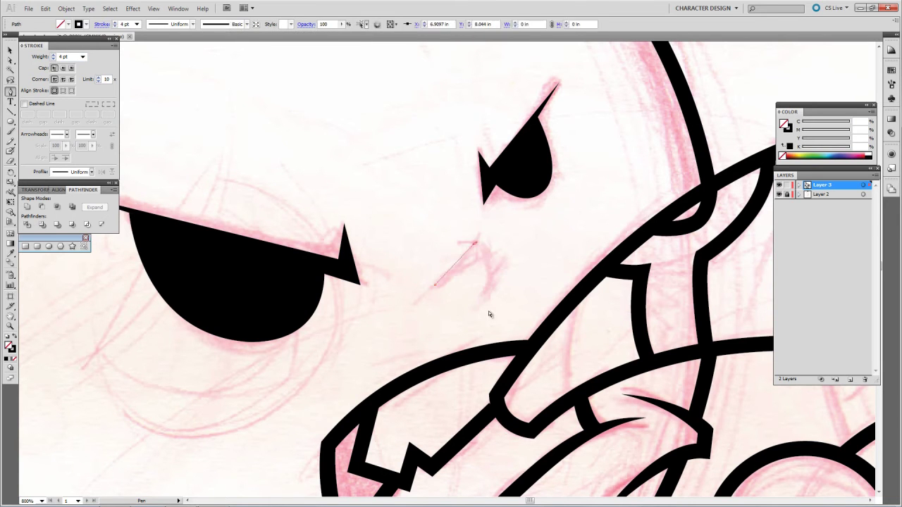
drag(493, 308, 497, 296)
ctrl+click(462, 348)
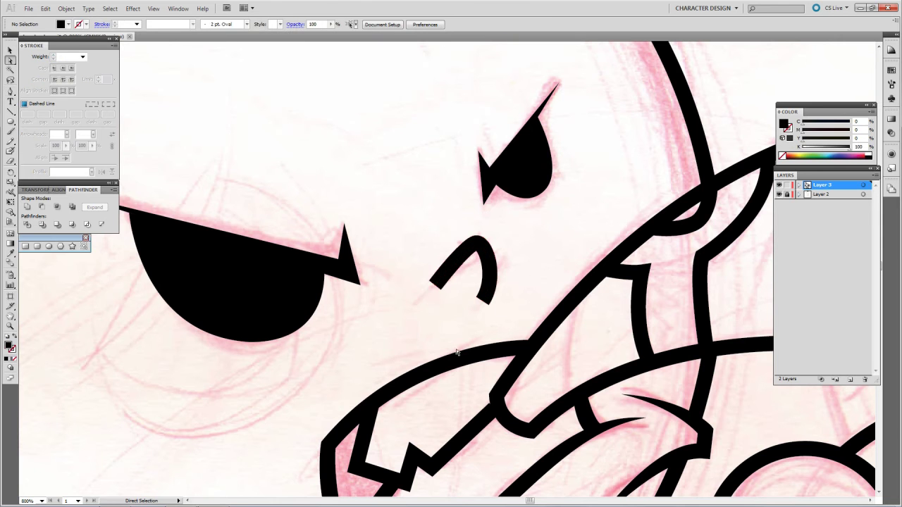
drag(432, 281, 430, 280)
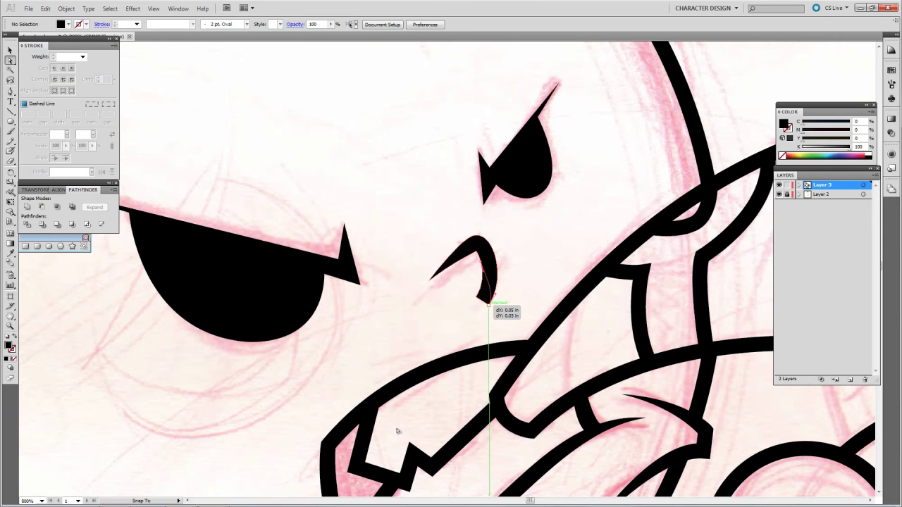
Zoom in on the cigar and draw a first black smoke stroke rising from its tip
key(ctrl+0)
scroll(500, 322, up, 2)
scroll(502, 317, up, 1)
scroll(505, 310, up, 2)
scroll(509, 303, up, 1)
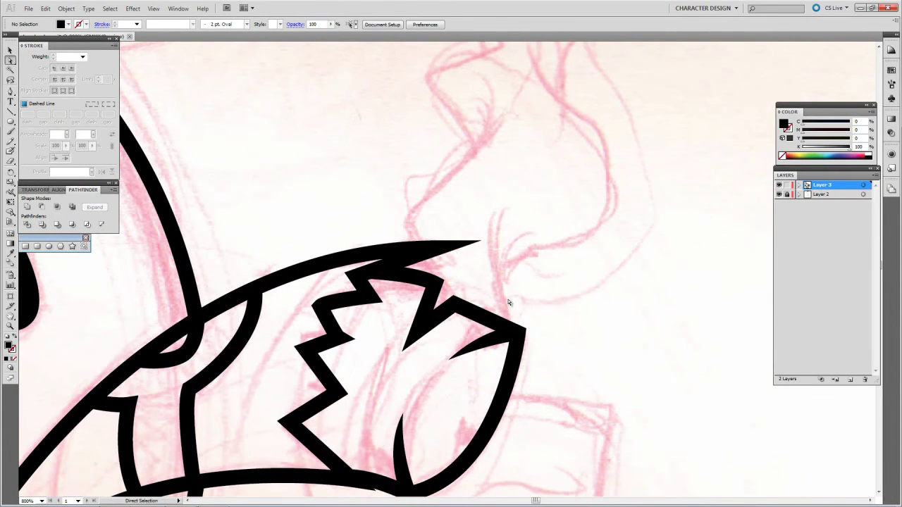
key(shift+x)
drag(484, 363, 494, 213)
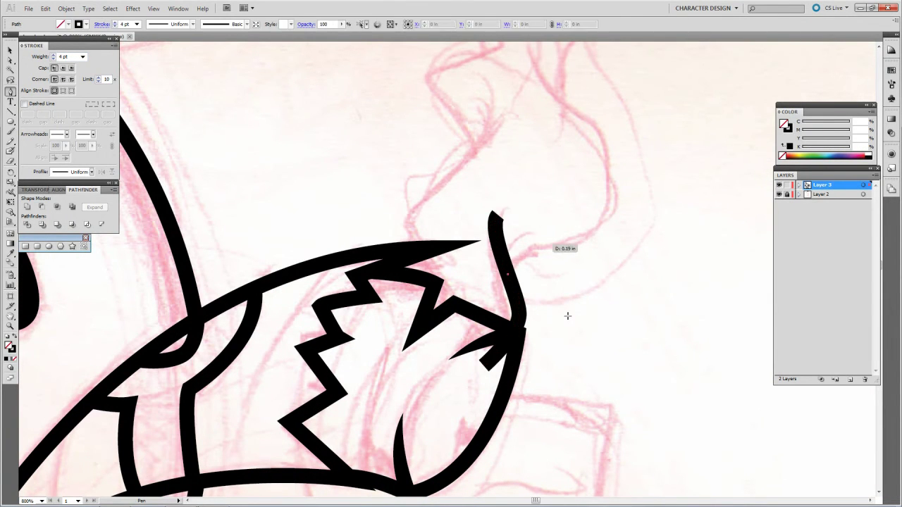
Curve the smoke line with a new anchor
scroll(567, 316, up, 1)
scroll(566, 317, up, 2)
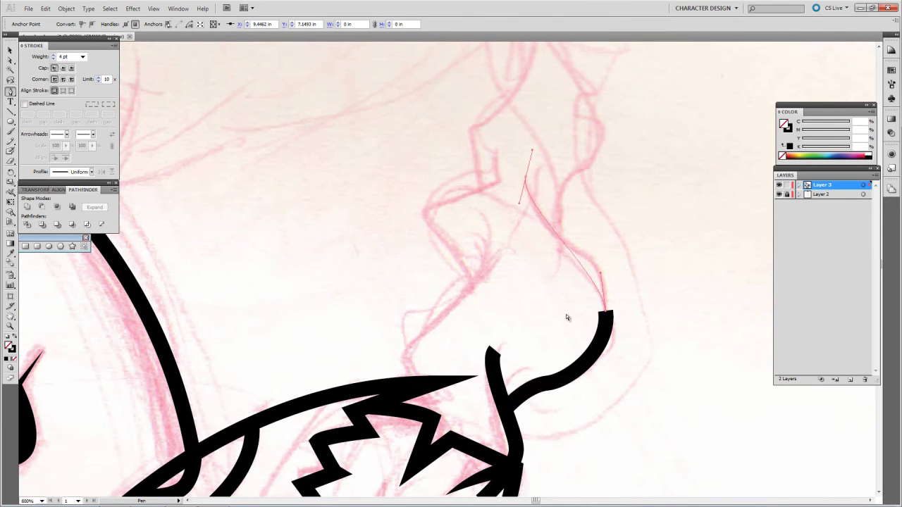
scroll(543, 316, up, 3)
scroll(425, 306, up, 1)
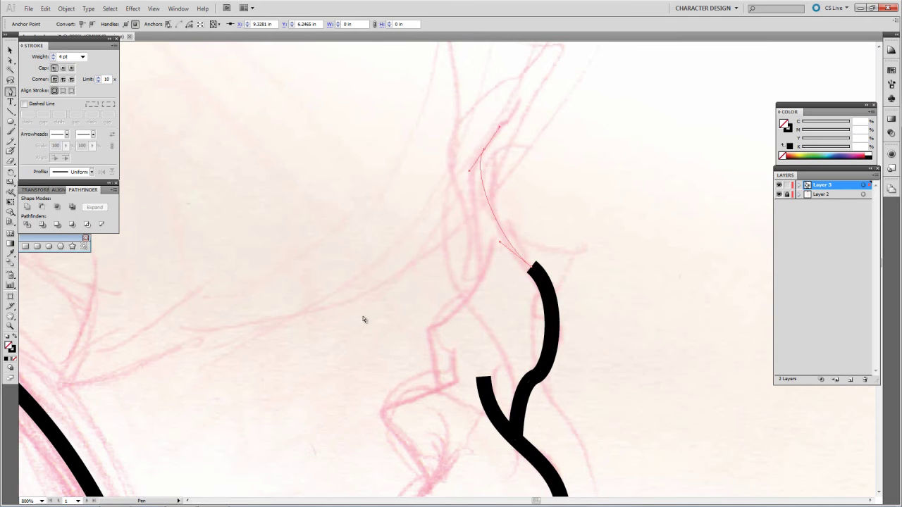
scroll(338, 318, left, 2)
scroll(339, 317, down, 1)
scroll(318, 318, down, 1)
scroll(318, 318, down, 1)
drag(529, 255, 492, 250)
scroll(519, 224, up, 4)
scroll(518, 224, down, 4)
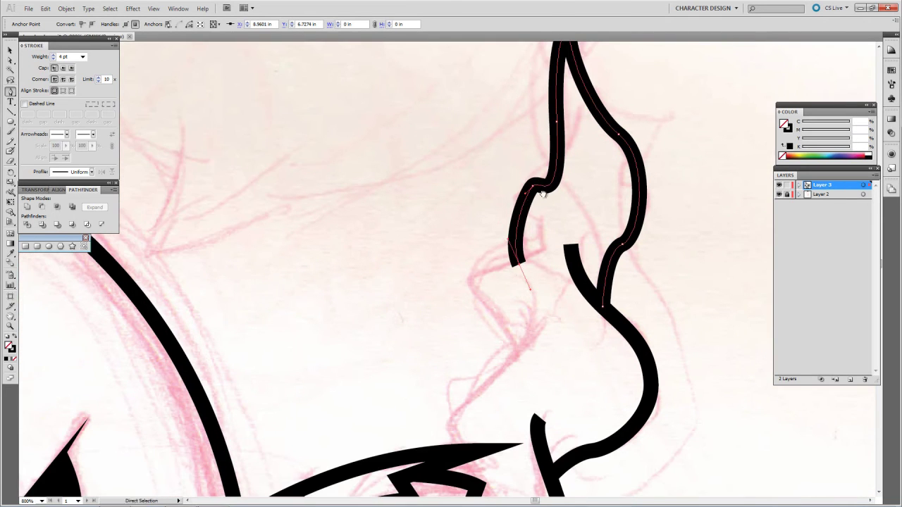
Add further curved anchors to hook the smoke curls and finish the path
click(497, 272)
scroll(477, 308, down, 1)
drag(471, 267, 485, 293)
scroll(484, 307, down, 3)
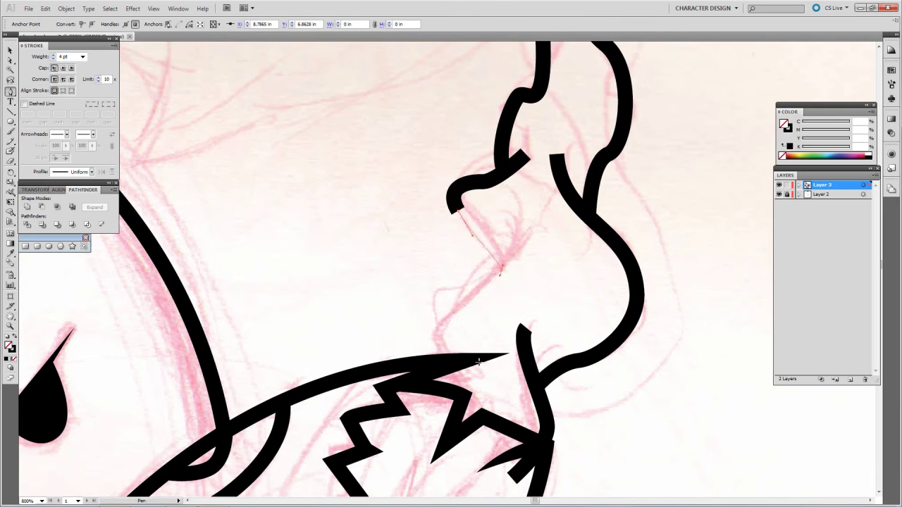
click(509, 247)
scroll(486, 239, down, 1)
scroll(485, 232, down, 2)
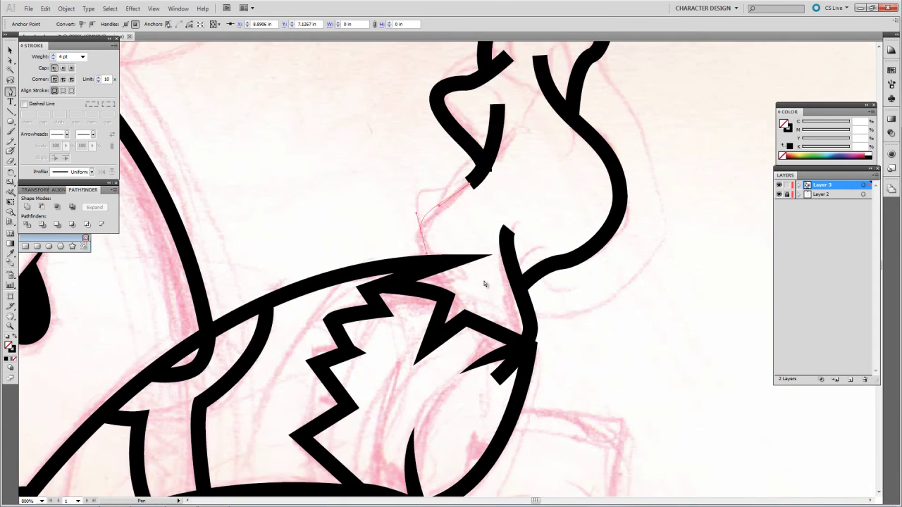
scroll(485, 253, down, 1)
drag(469, 310, 486, 289)
ctrl+click(522, 303)
Reshape the hooked smoke curl's anchor, undoing an unwanted change
scroll(451, 291, up, 5)
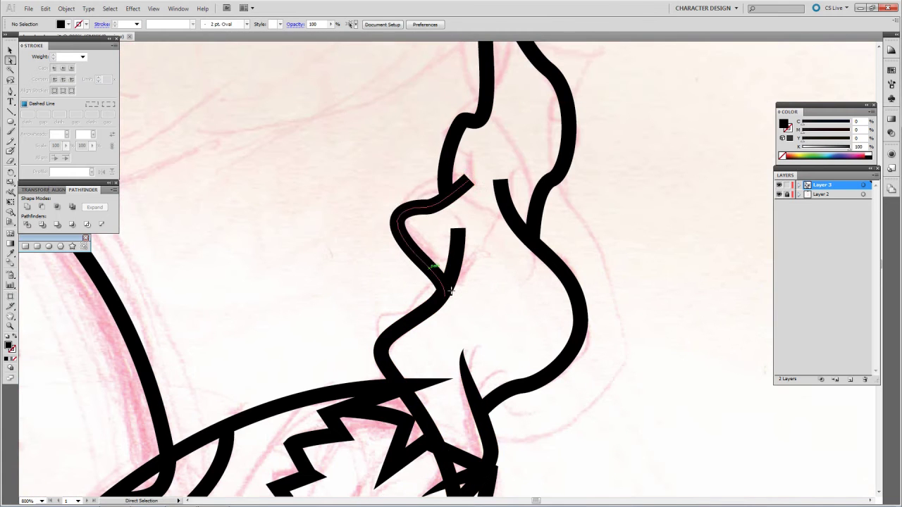
scroll(392, 296, up, 2)
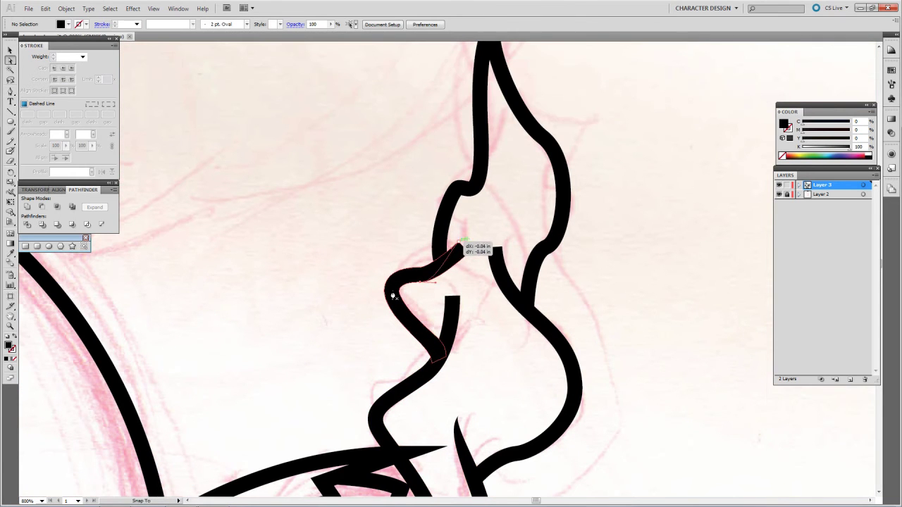
drag(393, 296, 392, 297)
scroll(191, 64, up, 1)
key(ctrl+z)
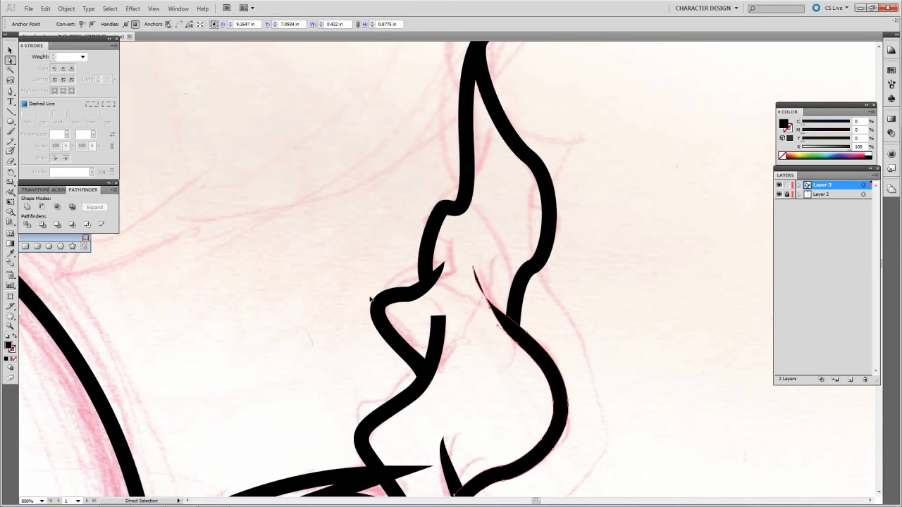
click(408, 311)
drag(418, 308, 418, 308)
Erase the stray spike where the smoke meets the cigar outline
scroll(418, 308, down, 5)
click(413, 334)
key(shift+e)
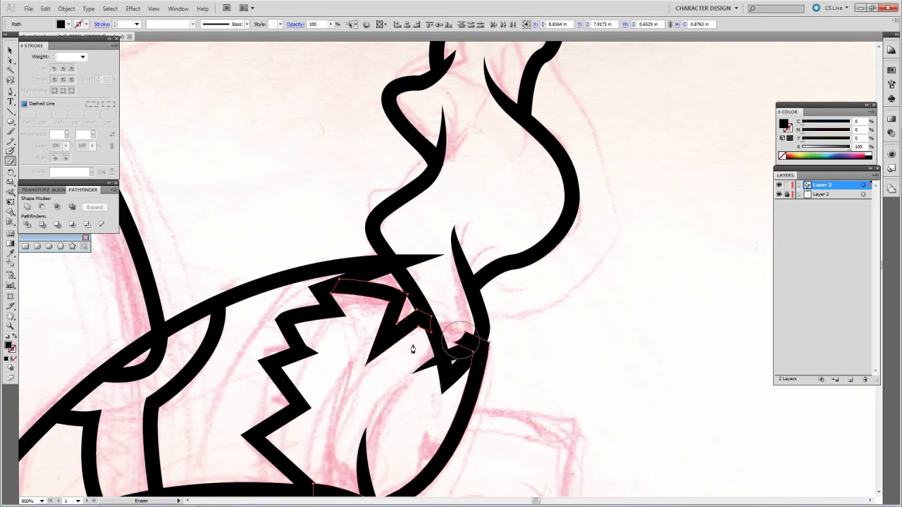
key(ctrl+shift+a)
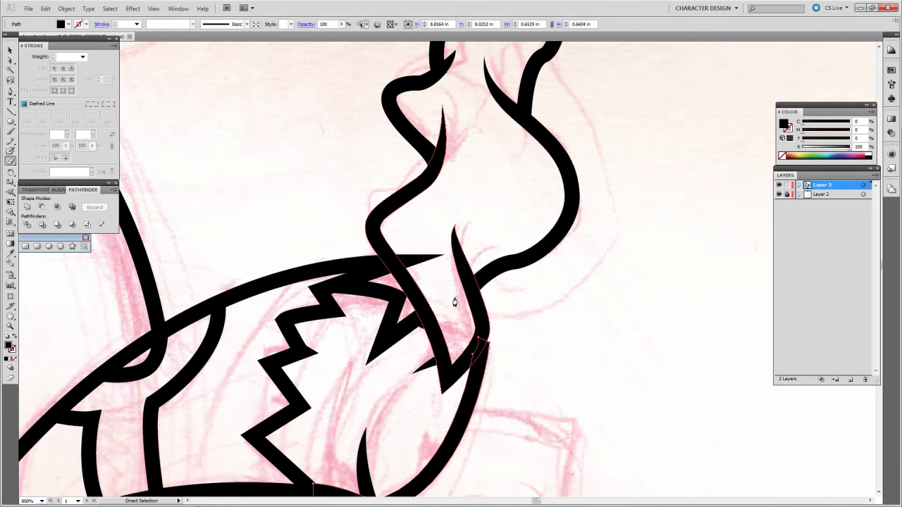
ctrl+click(468, 337)
drag(454, 258, 377, 259)
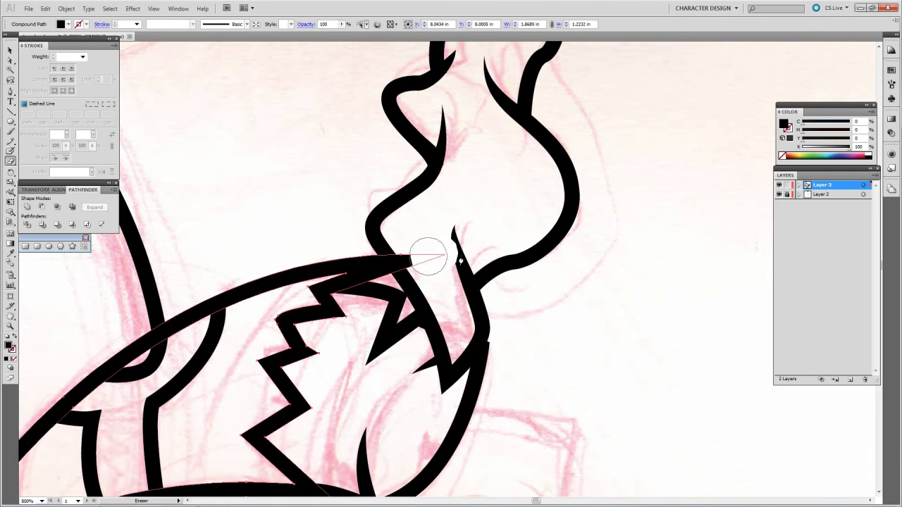
key(ctrl+shift+a)
scroll(329, 197, down, 5)
Pen-draw a closed four-point bow knot on the collar with a black stroke
scroll(433, 239, up, 3)
scroll(451, 177, up, 3)
key(p)
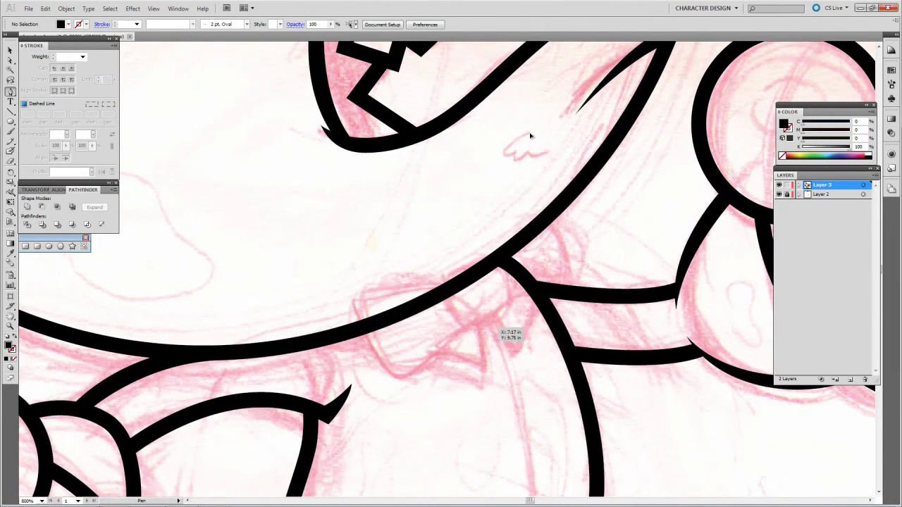
key(p)
key(shift+x)
text(4)
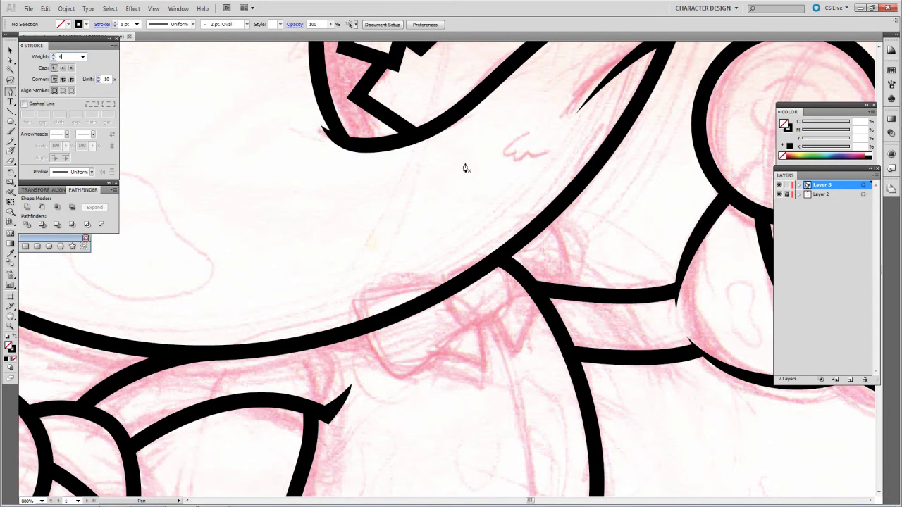
click(442, 277)
click(461, 326)
click(515, 296)
click(485, 247)
key(ctrl)
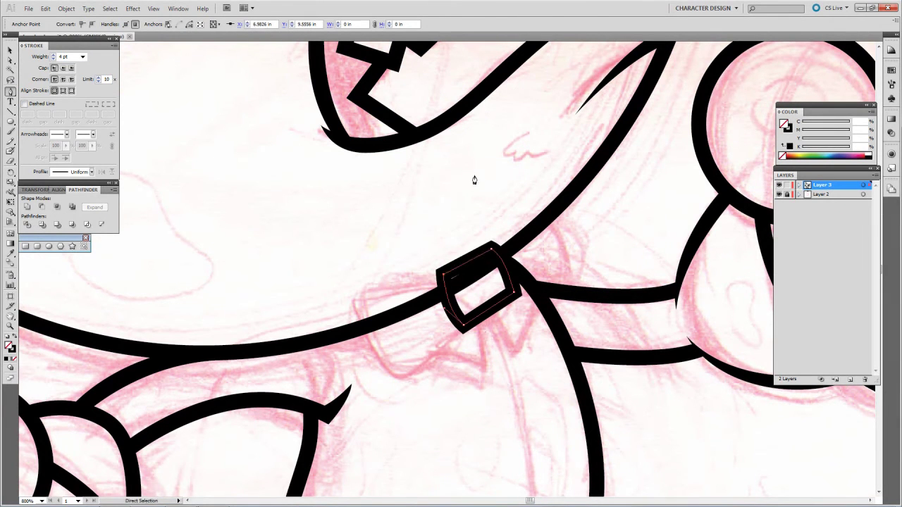
Draw the left and right bow wings, then erase the collar line crossing the bow
click(440, 278)
click(357, 287)
drag(393, 381, 423, 396)
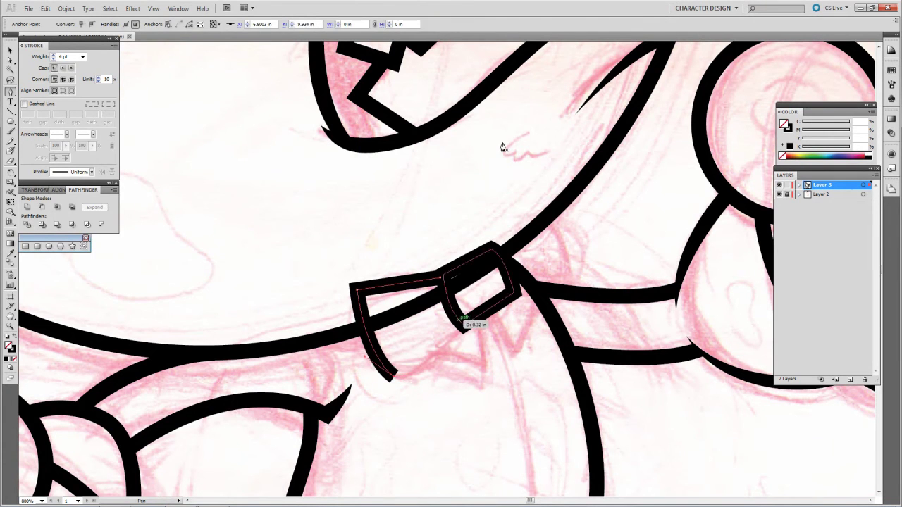
click(441, 278)
click(494, 250)
click(541, 220)
drag(568, 282, 568, 307)
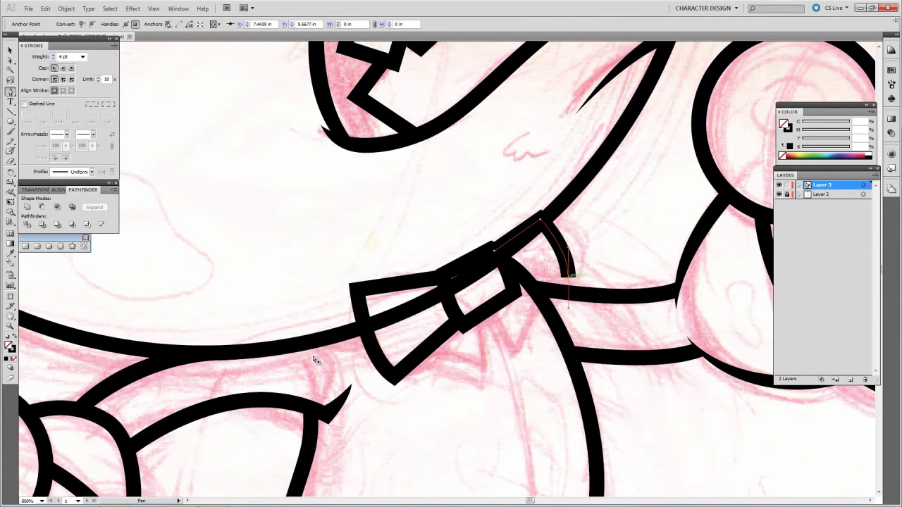
key(shift+e)
mouse_move(370, 325)
mouse_down()
mouse_move(515, 252)
mouse_move(517, 262)
mouse_up()
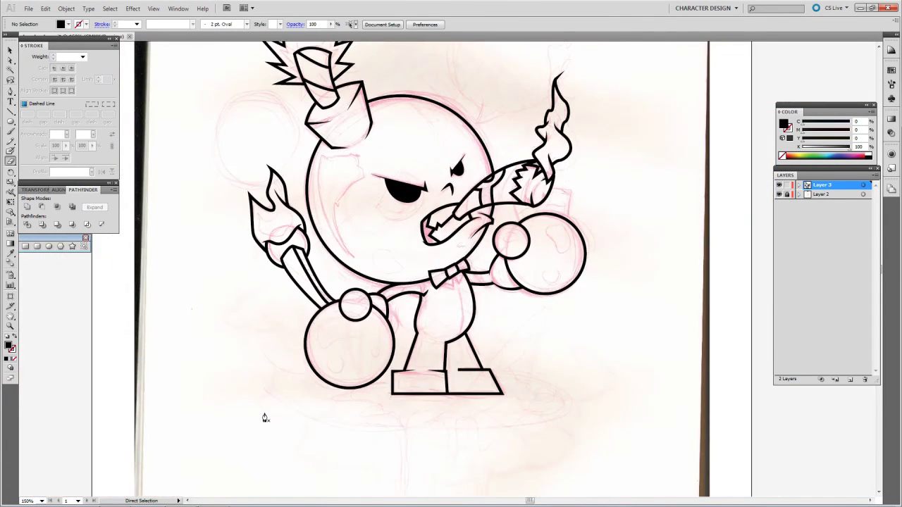
Draw a stroke-only circle above the smoke for the speech bubble
drag(213, 304, 207, 347)
key(ctrl+plus)
key(ctrl+plus)
scroll(342, 183, up, 5)
key(ctrl+minus)
key(l)
drag(348, 128, 508, 287)
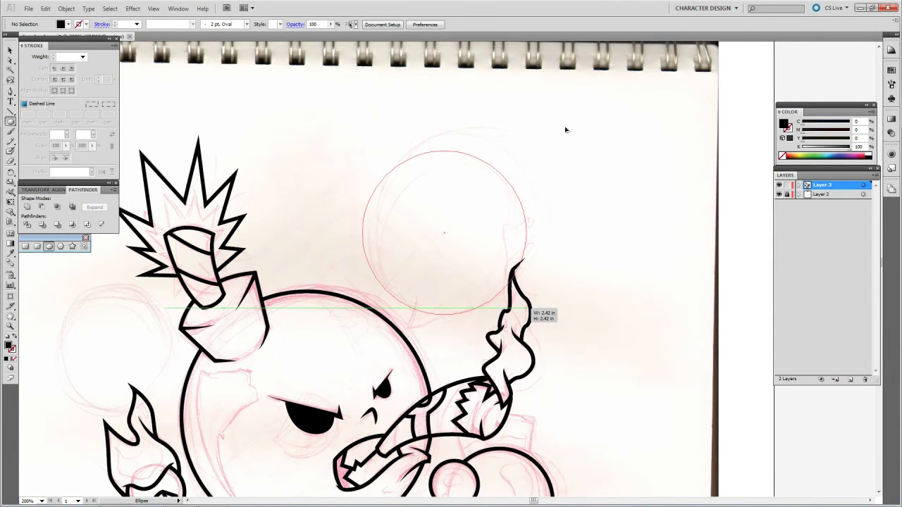
drag(385, 151, 585, 133)
key(shift+x)
Pen-draw a pointed tail below the circle and join it to the bubble
key(Return)
key(ctrl+plus)
key(ctrl+plus)
key(ctrl+plus)
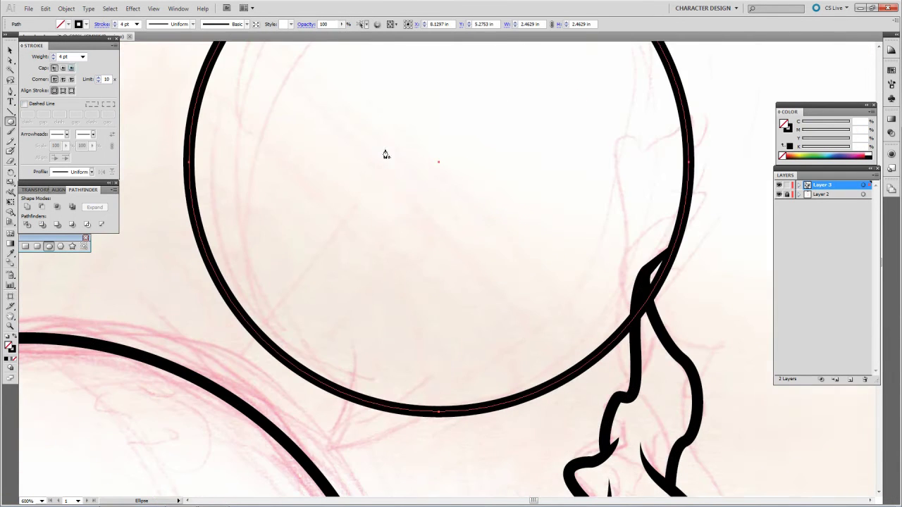
key(p)
drag(328, 395, 314, 419)
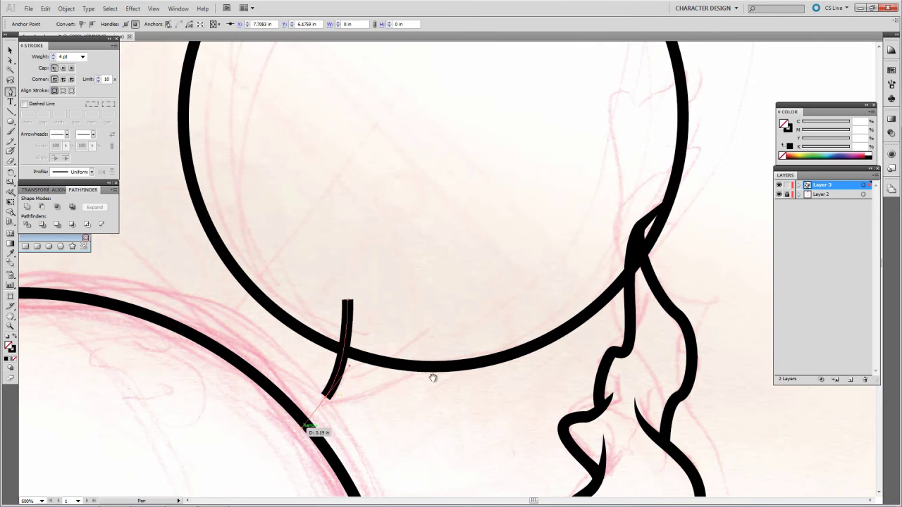
click(426, 345)
key(a)
click(368, 306)
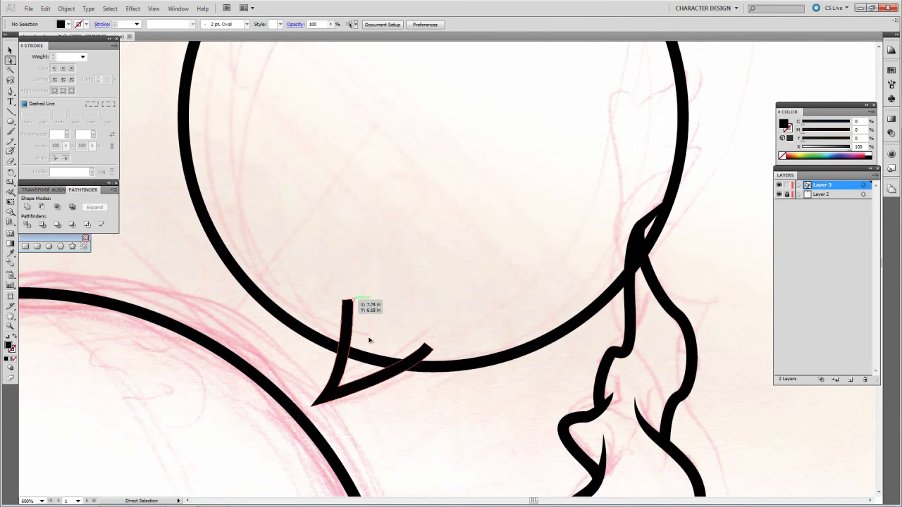
click(360, 351)
key(v)
Erase the circle outline where the tail joins the bubble
key(shift+e)
drag(342, 360, 416, 352)
click(298, 364)
key(shift+e)
key(a)
Erase the thin spike on the right smoke path rising toward the bubble
key(ctrl+z)
key(shift+e)
drag(629, 255, 681, 193)
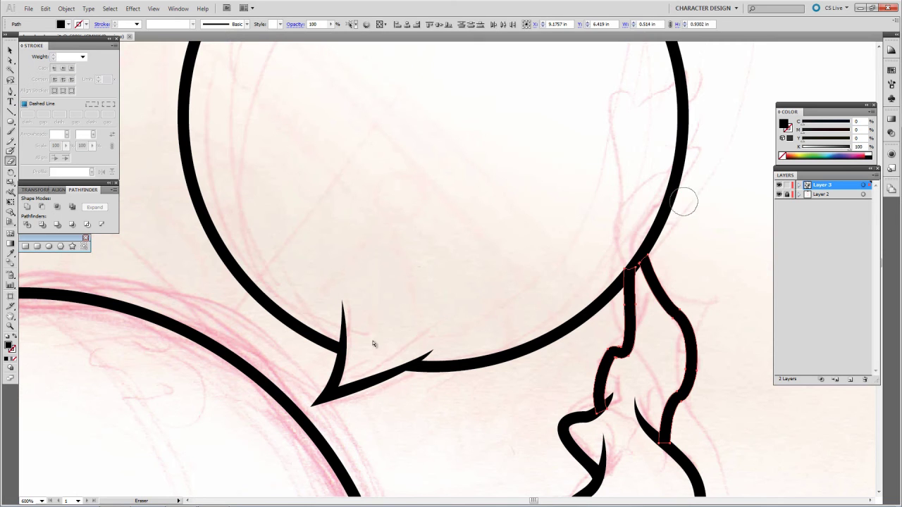
key(ctrl+shift+a)
key(a)
key(ctrl+minus)
key(ctrl+minus)
key(ctrl+minus)
key(ctrl+minus)
key(ctrl+plus)
key(ctrl+plus)
key(ctrl+plus)
key(shift+e)
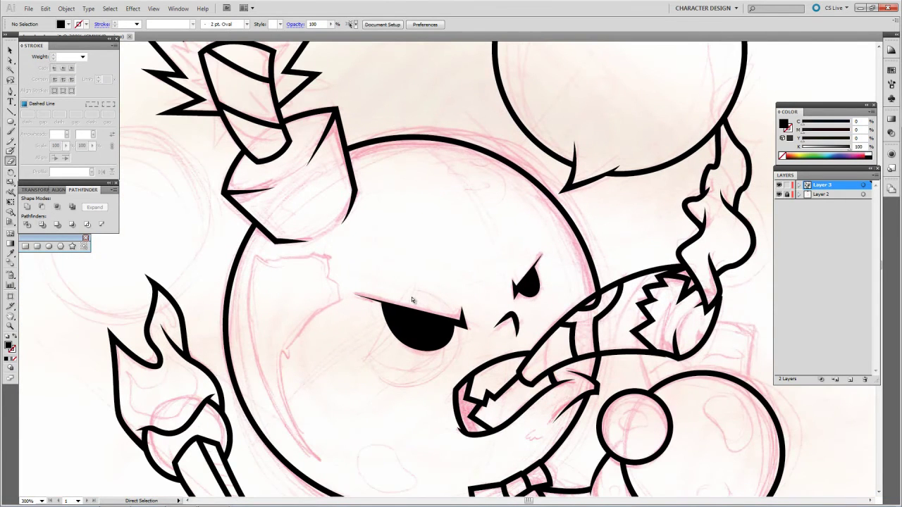
key(ctrl+plus)
key(ctrl+plus)
key(ctrl+plus)
Pen-draw a closed, stroke-only inner flame outline nested inside the torch flame
key(p)
key(shift+x)
click(205, 263)
click(221, 310)
drag(271, 379, 282, 385)
drag(340, 384, 356, 371)
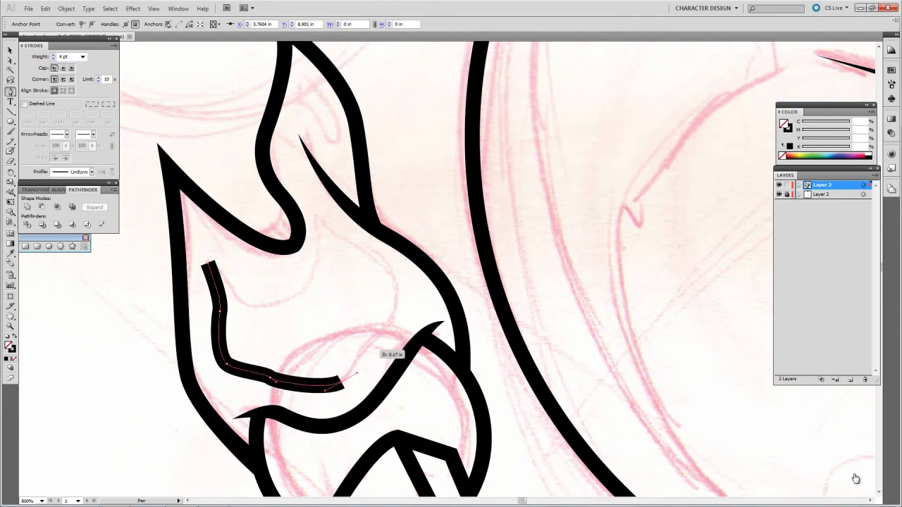
drag(373, 341, 384, 331)
drag(321, 225, 322, 216)
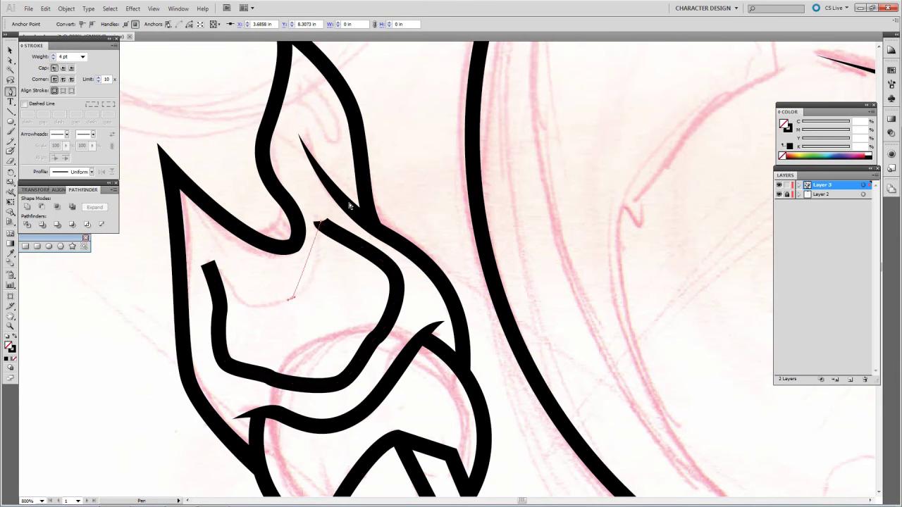
drag(290, 298, 268, 307)
click(204, 263)
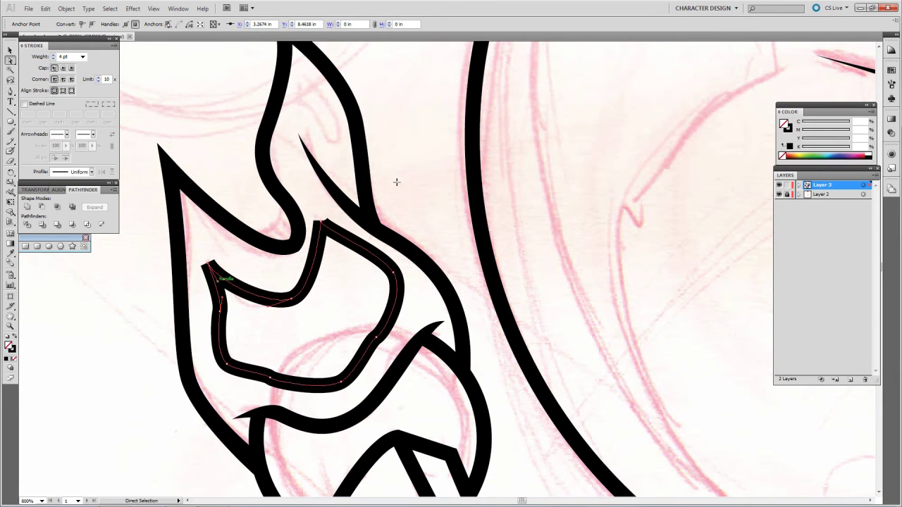
Sharpen the inner flame's corner, then zoom out to view the artboard
click(323, 222)
click(243, 299)
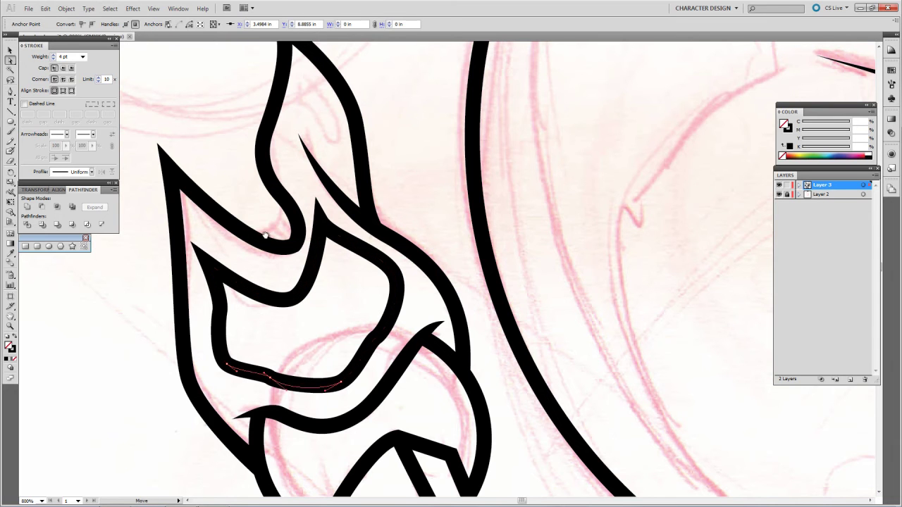
key(ctrl+minus)
key(ctrl+minus)
key(ctrl+minus)
key(ctrl+minus)
key(ctrl+minus)
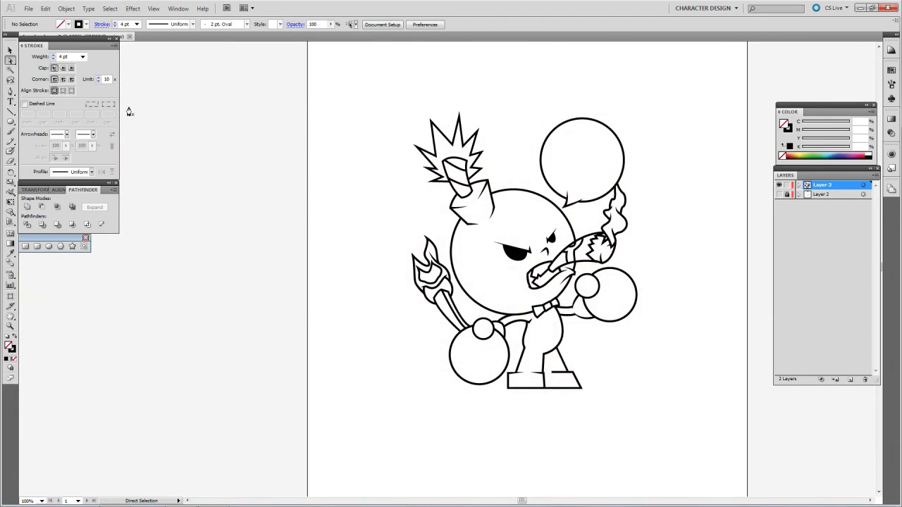
key(p)
scroll(322, 206, up, 4)
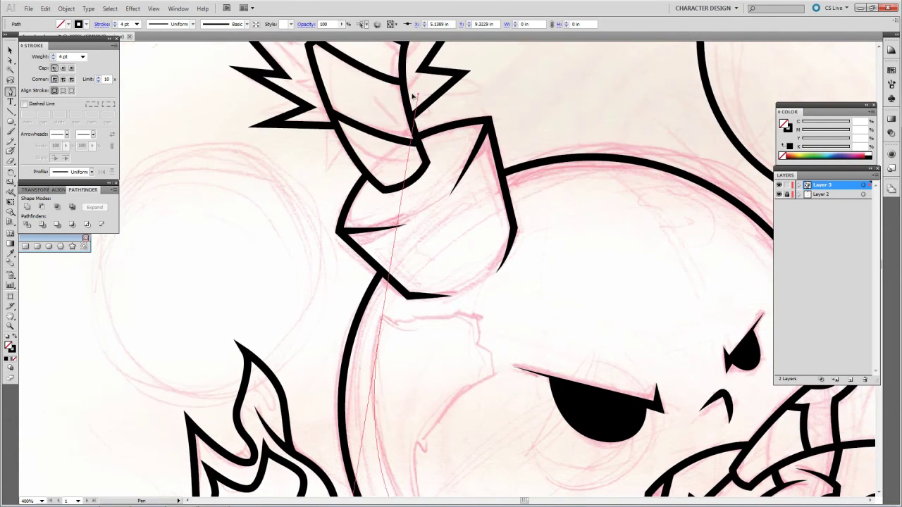
Draw a crescent along the face edge and fill it solid black with no outline
drag(403, 171, 417, 75)
drag(495, 165, 523, 153)
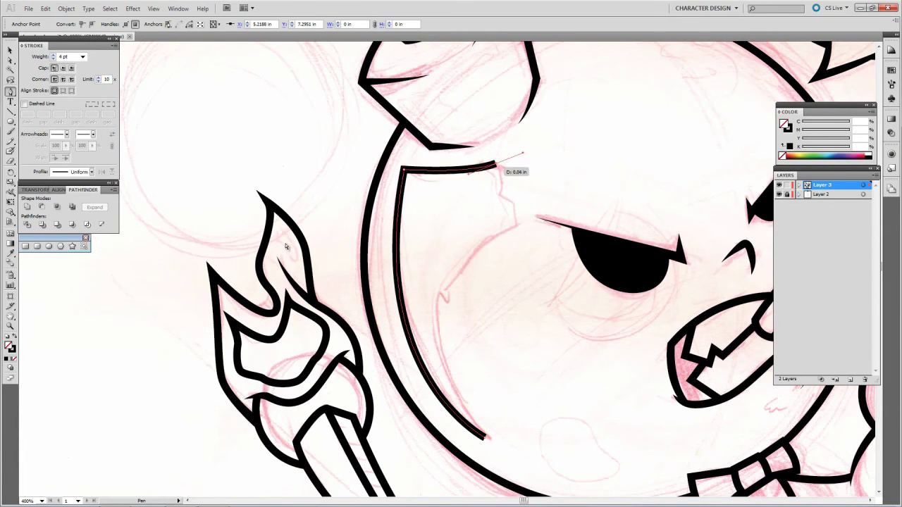
scroll(165, 283, down, 4)
click(485, 111)
click(418, 172)
drag(483, 330, 494, 345)
key(shift+x)
Close a black wedge inside the fuse cap
scroll(305, 255, up, 5)
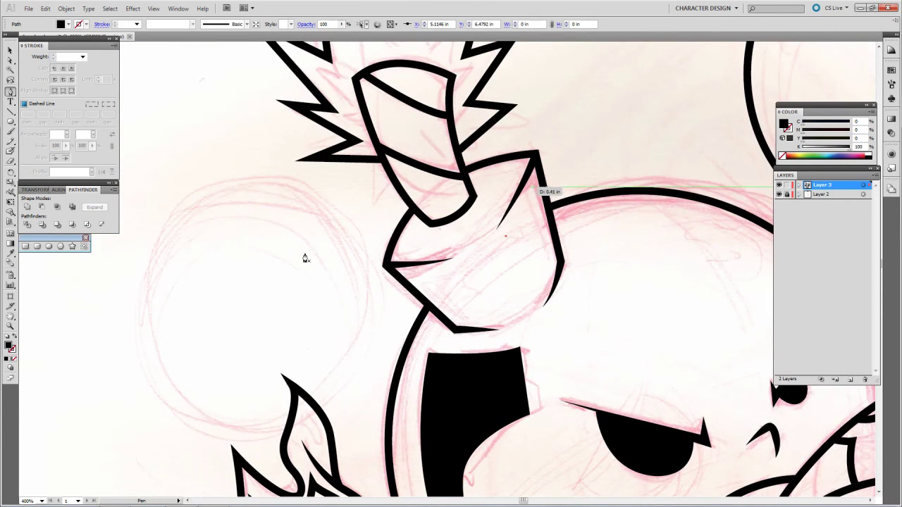
click(551, 261)
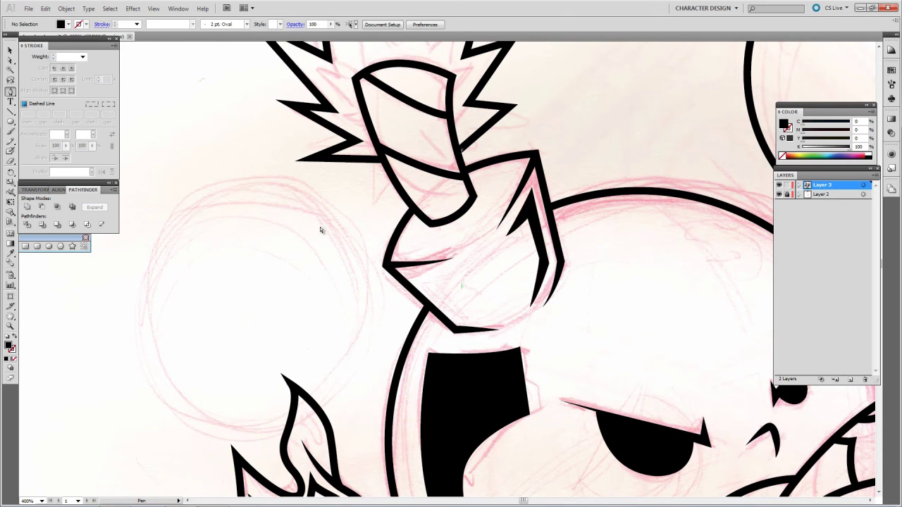
scroll(326, 226, down, 2)
mouse_move(470, 245)
mouse_down()
mouse_move(471, 292)
mouse_move(482, 281)
mouse_up()
Draw solid black ellipse dots on the fist balls and small knuckle circles
key(l)
scroll(352, 232, down, 5)
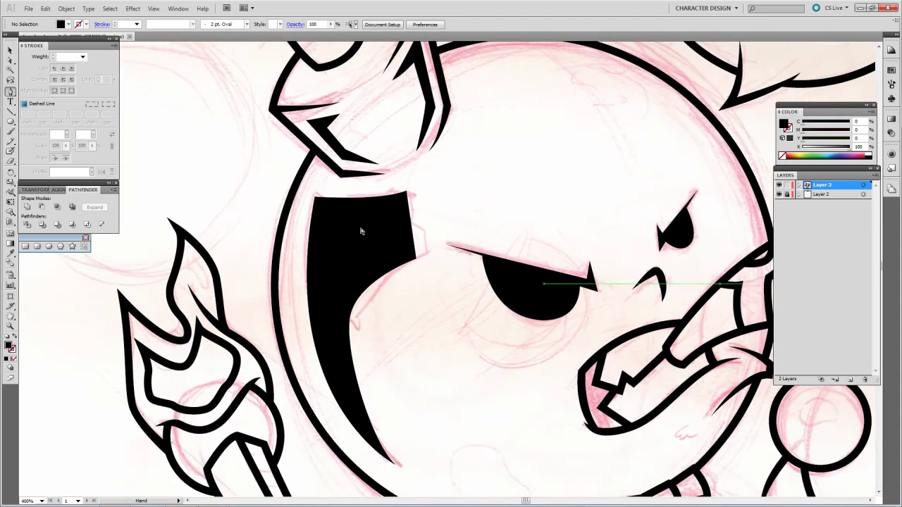
scroll(331, 260, down, 5)
scroll(296, 274, down, 4)
drag(367, 308, 411, 353)
scroll(395, 338, up, 3)
mouse_move(432, 220)
mouse_down()
mouse_move(452, 262)
mouse_move(470, 265)
mouse_up()
drag(423, 230, 437, 260)
mouse_move(634, 247)
mouse_down()
mouse_move(373, 190)
mouse_move(169, 409)
mouse_up()
drag(492, 195, 557, 280)
mouse_move(365, 209)
mouse_down()
mouse_move(409, 240)
mouse_move(402, 244)
mouse_up()
drag(469, 312, 515, 356)
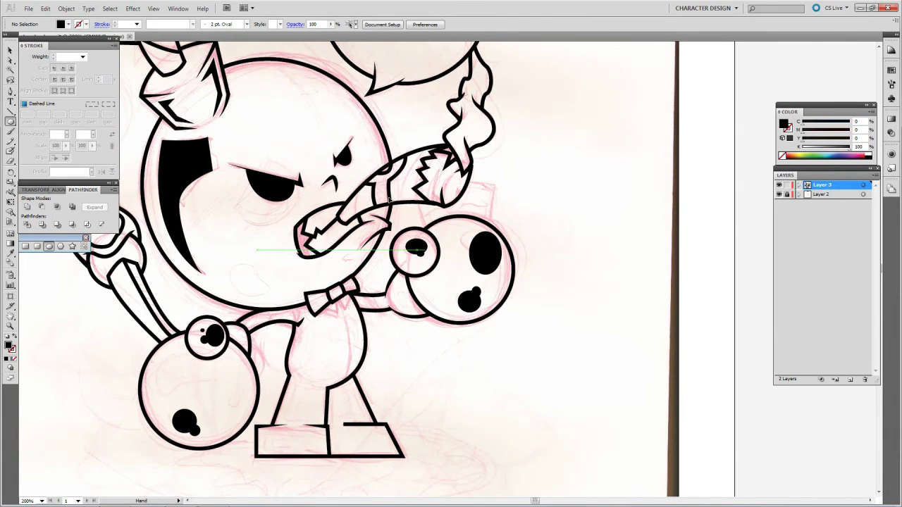
Select the small circle, dots, face crescent and fuse wedge to check their layer
scroll(384, 203, left, 3)
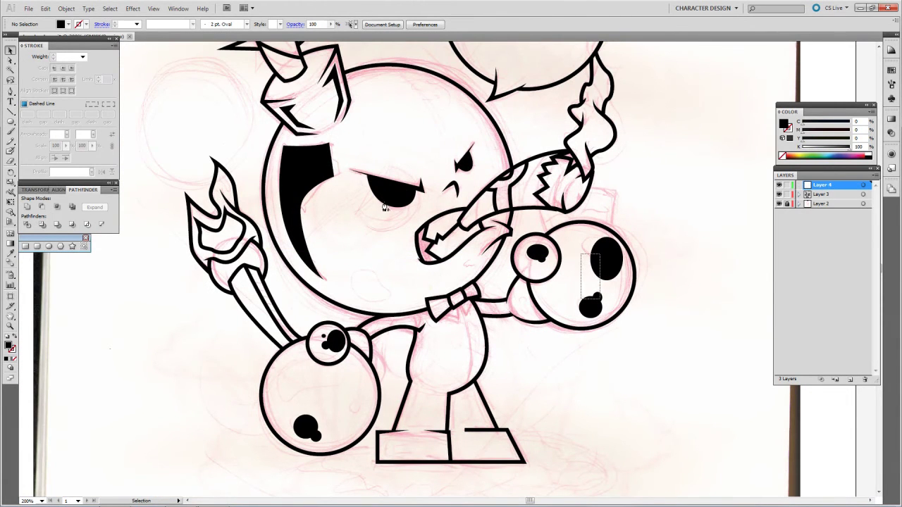
click(537, 257)
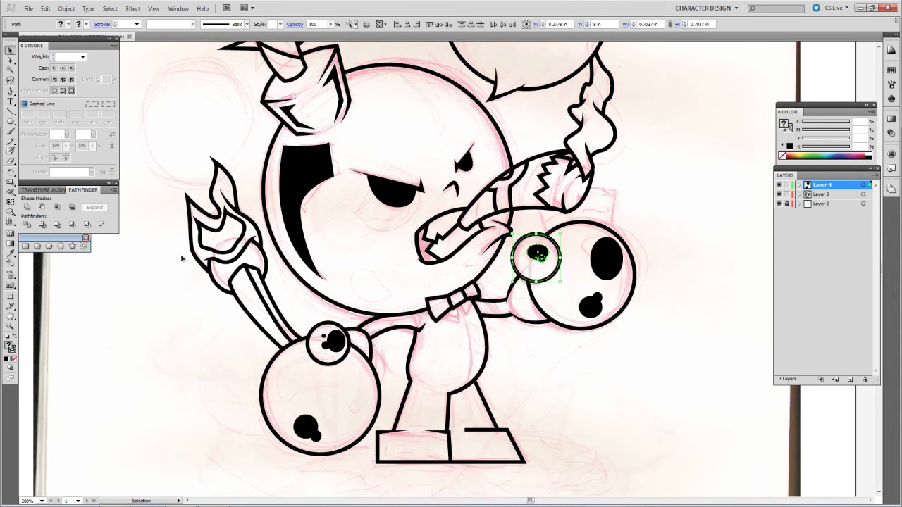
click(305, 426)
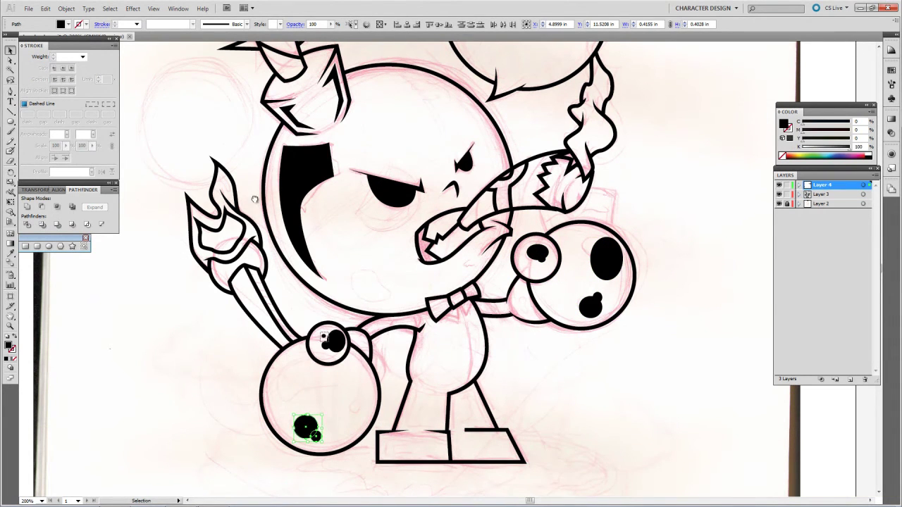
click(332, 342)
click(306, 211)
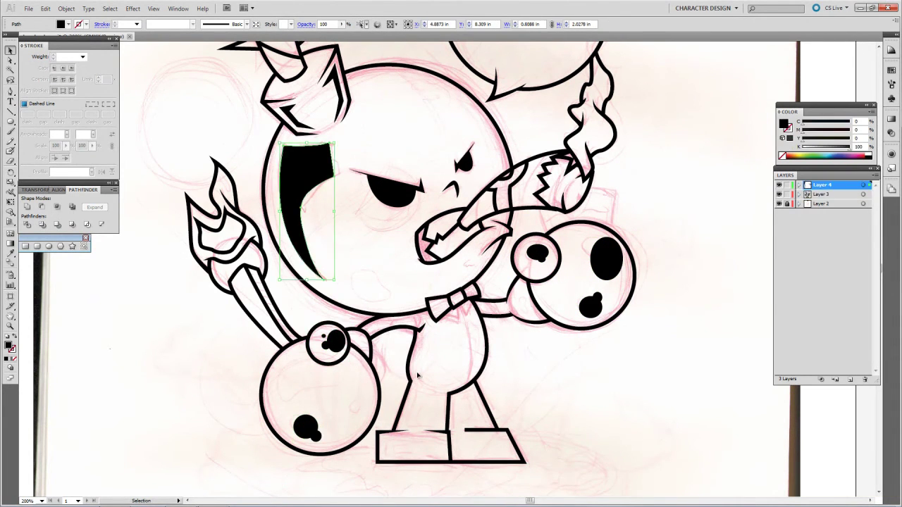
scroll(418, 375, up, 3)
click(429, 204)
click(300, 143)
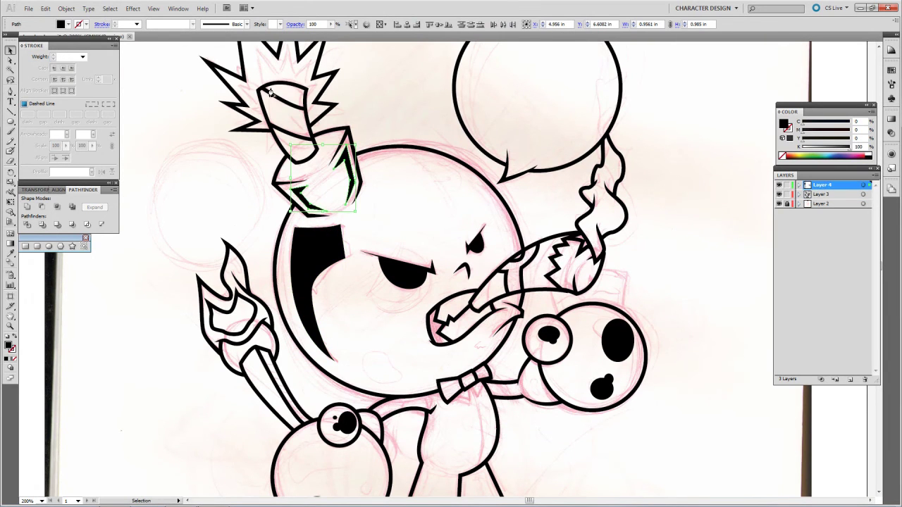
Hide the black accents layer, then show it again
key(ctrl+3)
scroll(239, 95, down, 3)
key(ctrl+z)
key(ctrl+shift+z)
key(ctrl+z)
Rename the line-art layer to 'orig' and select all its artwork
click(327, 299)
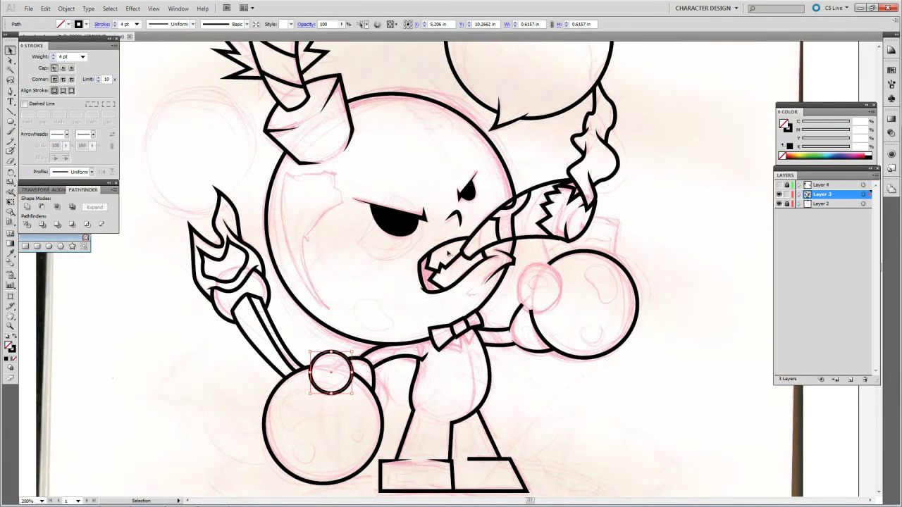
text(orig)
key(Return)
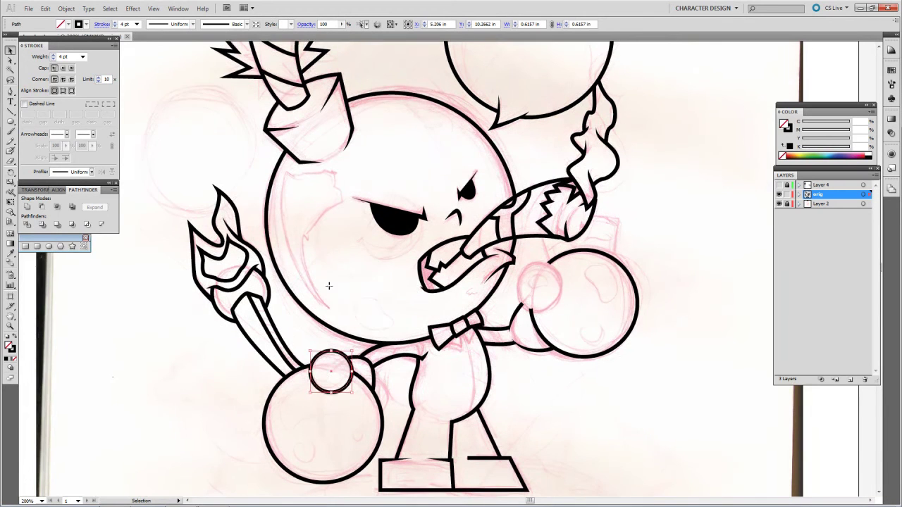
click(377, 243)
key(ctrl+z)
key(ctrl+z)
key(ctrl+z)
key(ctrl+z)
key(ctrl+z)
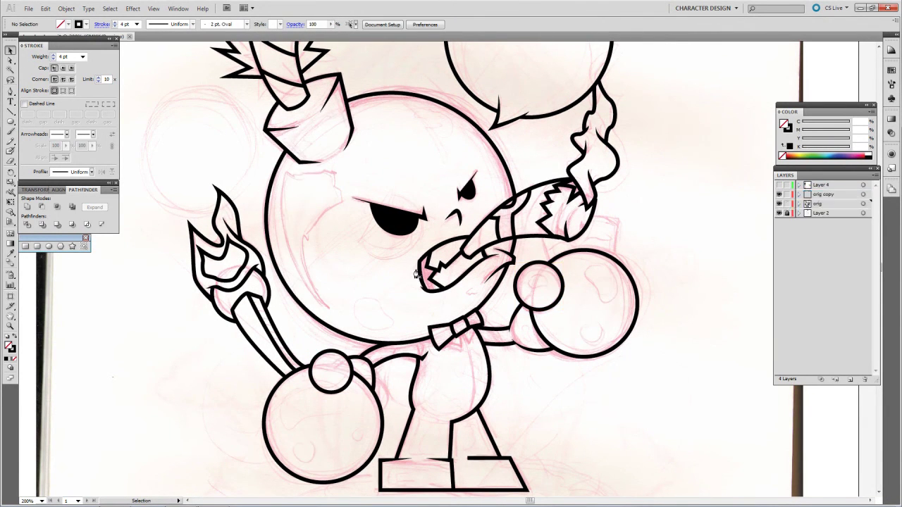
key(ctrl+a)
key(ctrl+1)
Expand the strokes into outlines and make the artwork a Live Paint group
click(66, 8)
click(88, 117)
key(Return)
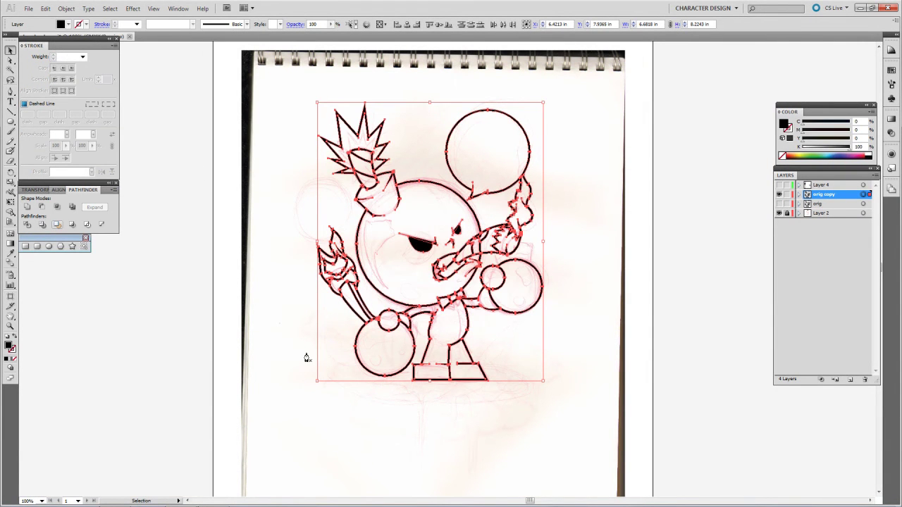
click(66, 8)
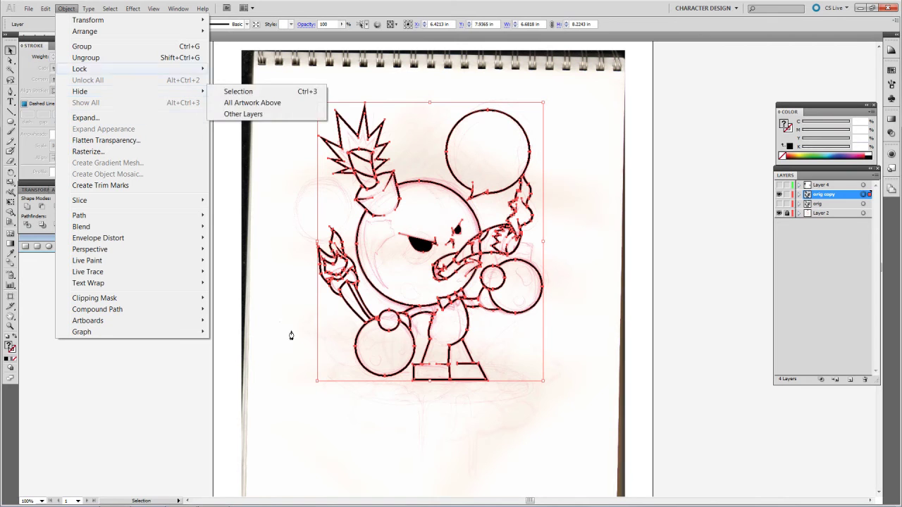
click(233, 261)
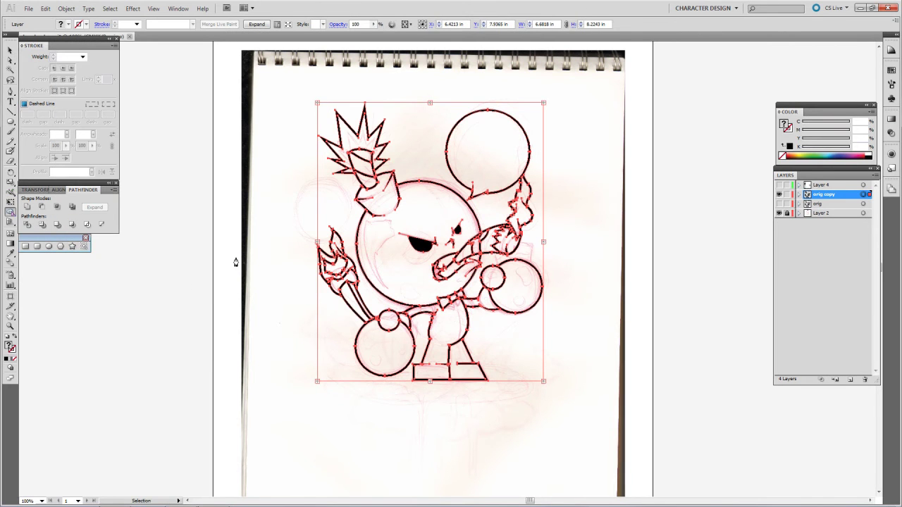
Live Paint the bomb head, body, legs and right fist grey
key(k)
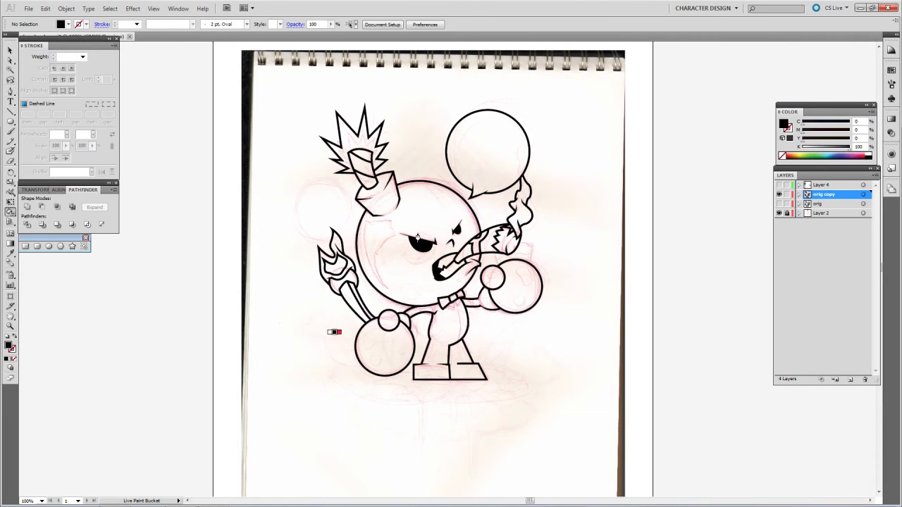
key(Return)
click(415, 240)
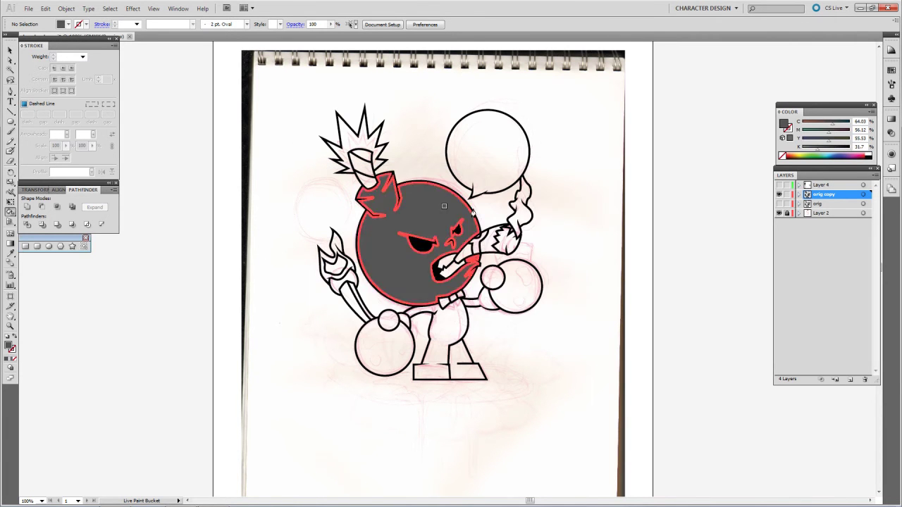
click(372, 346)
click(440, 353)
click(513, 292)
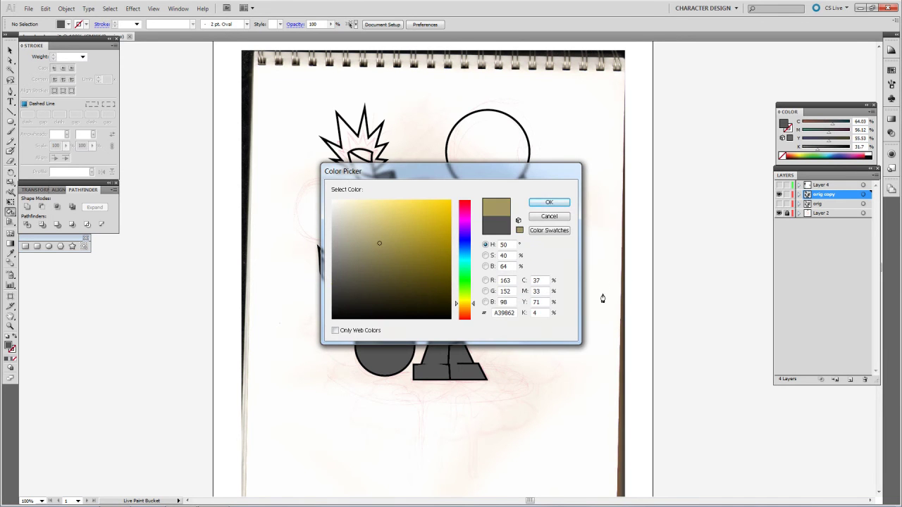
Pick tan, then fill the flame with bright yellow FFEC06
key(Return)
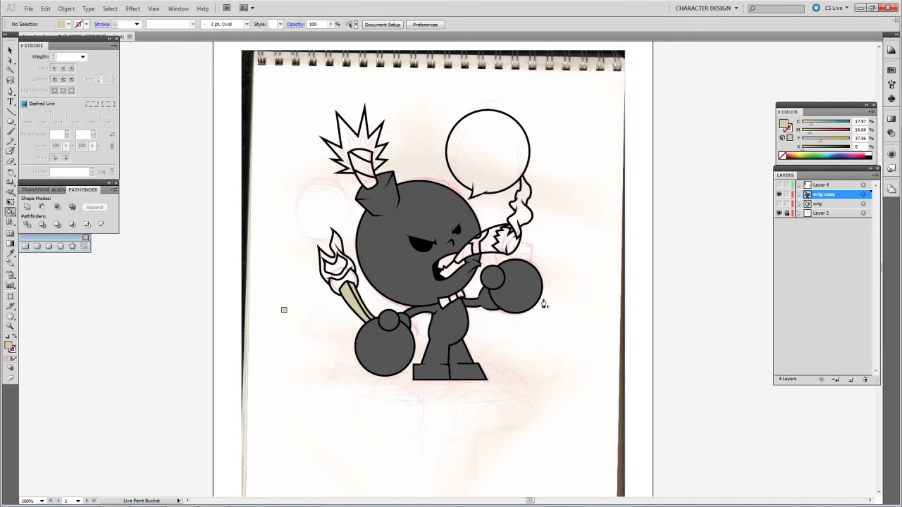
key(Left)
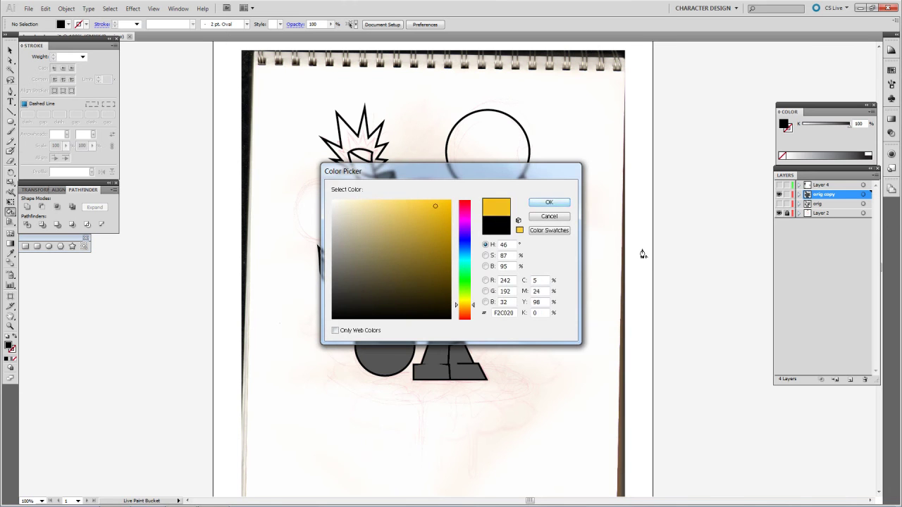
key(Escape)
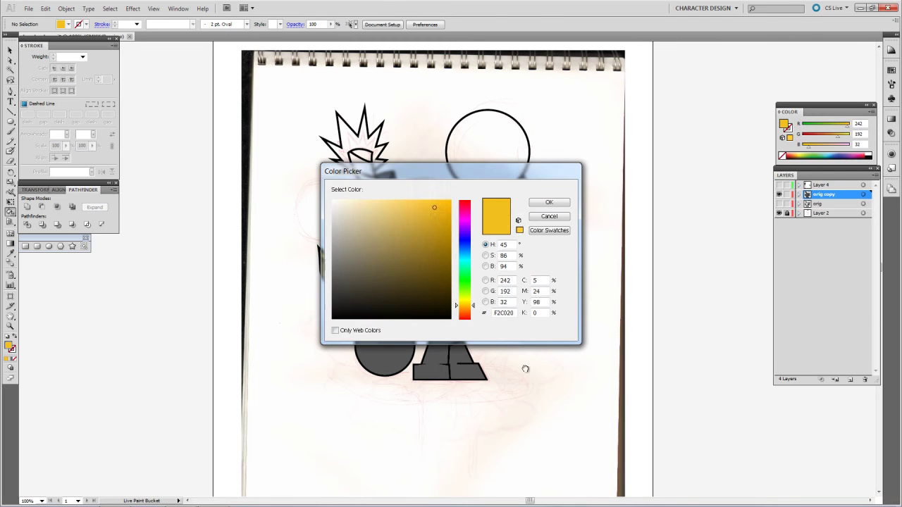
text(FFEC06)
click(549, 203)
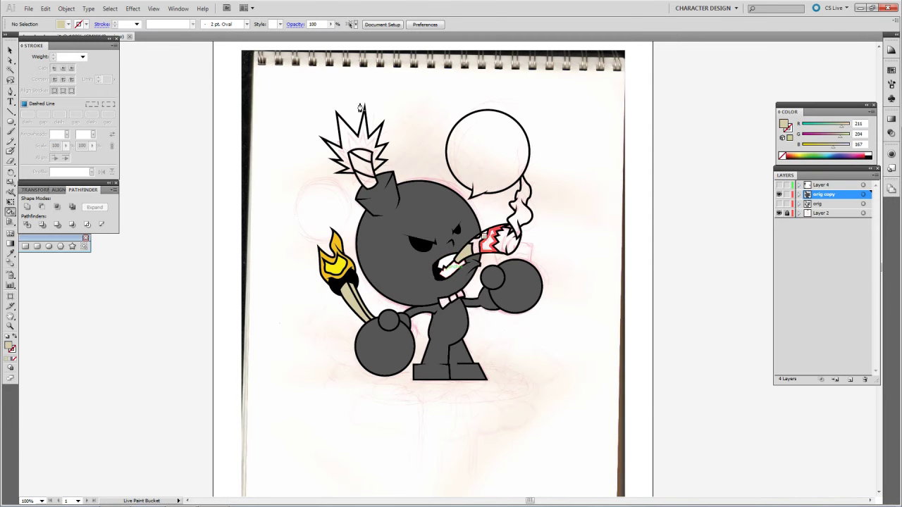
alt+click(464, 248)
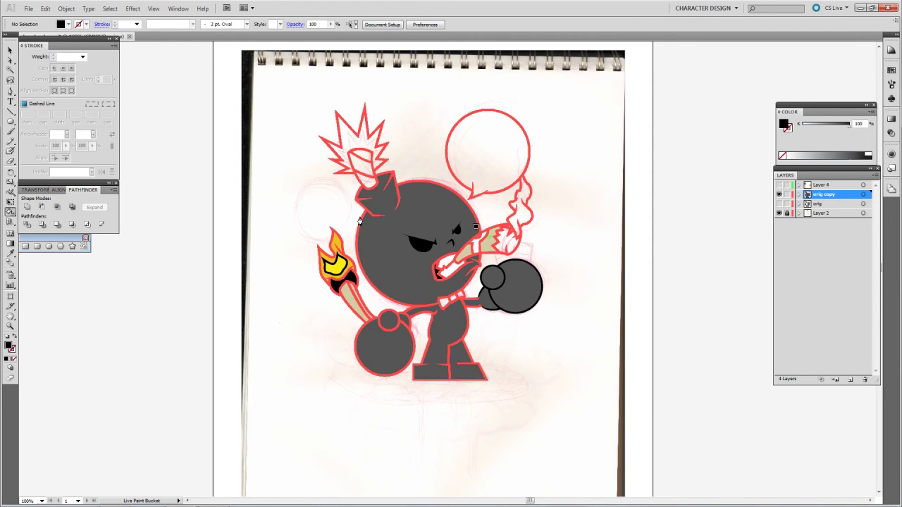
key(ctrl+plus)
key(ctrl+plus)
key(ctrl+plus)
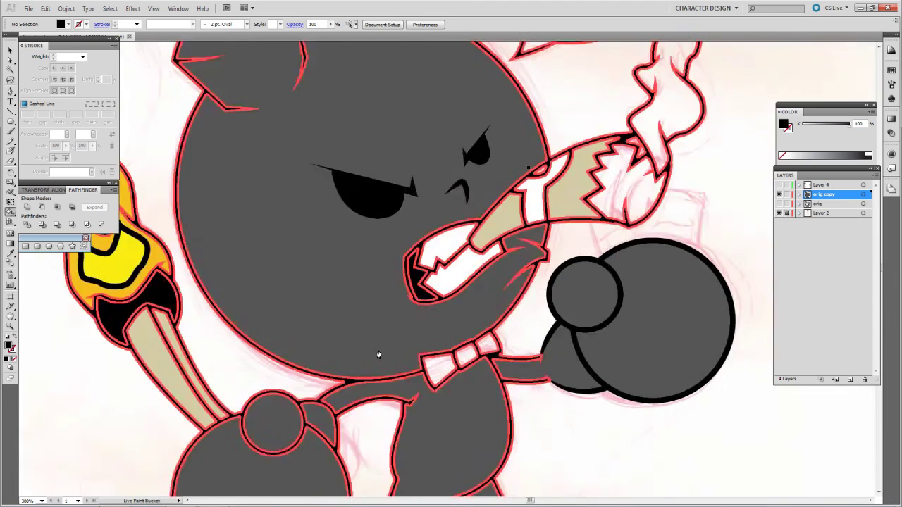
key(ctrl+minus)
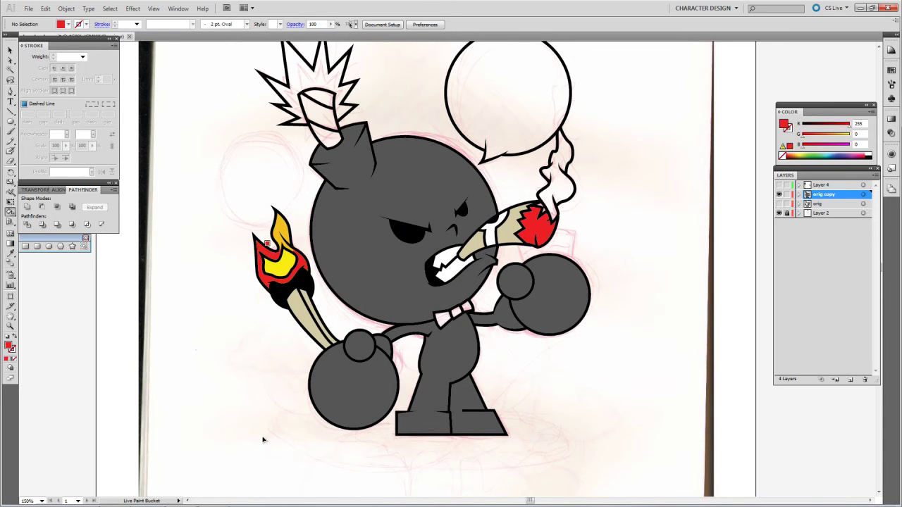
scroll(497, 452, up, 3)
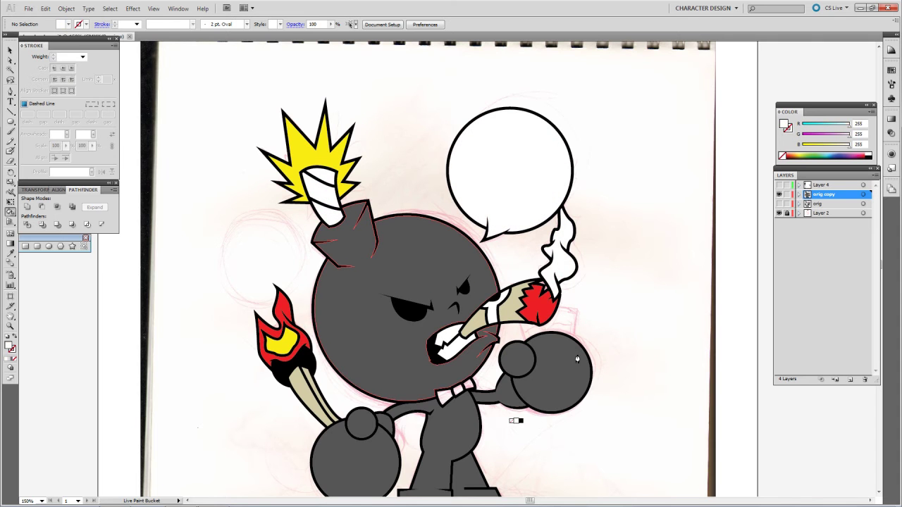
scroll(558, 337, down, 1)
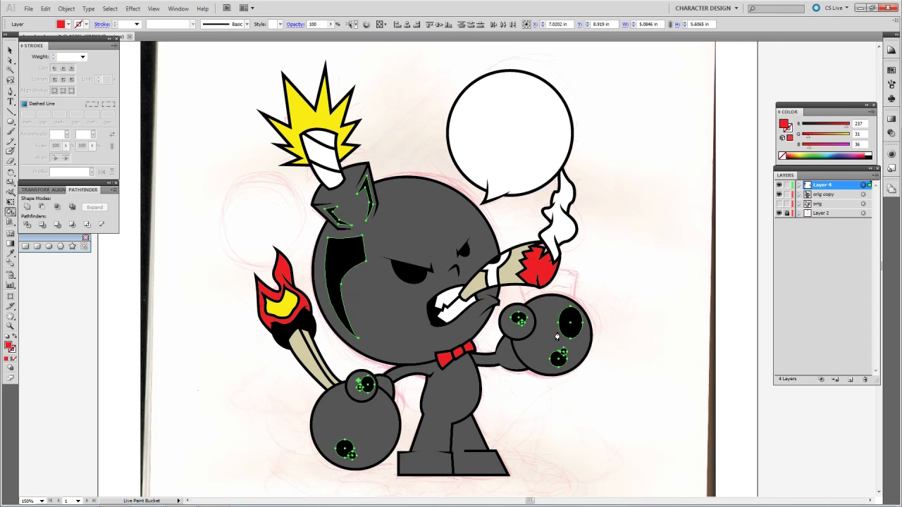
Set the fill colour of the accent shapes to white (ffffff)
key(v)
click(429, 338)
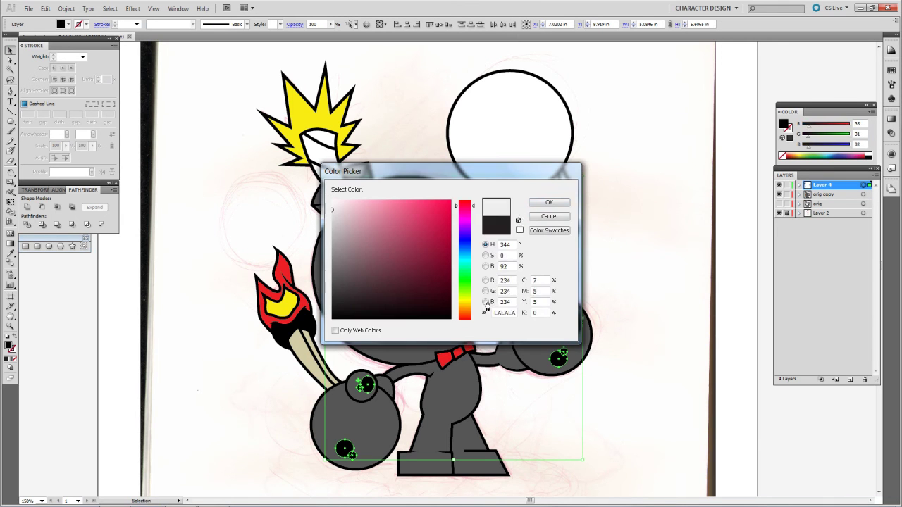
text(ffffff)
key(Return)
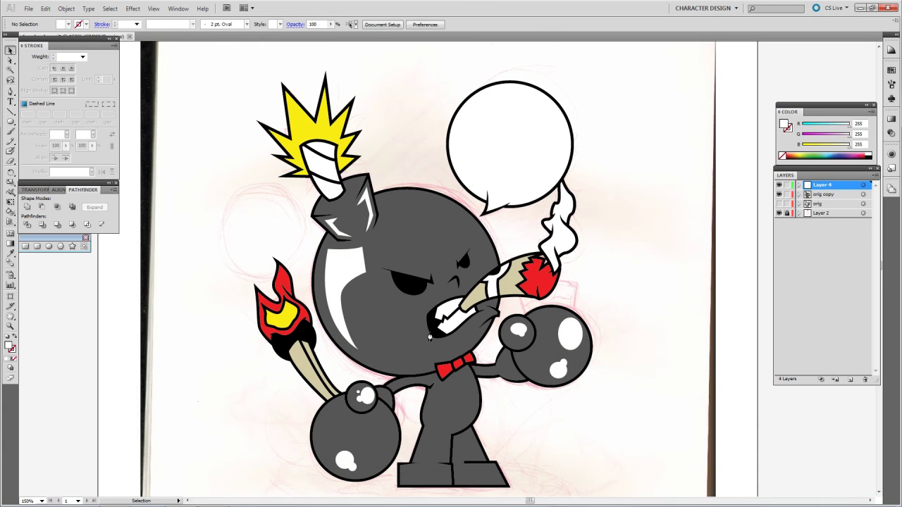
Shape the notched white highlight on the cigar's red tip
scroll(429, 338, down, 3)
scroll(526, 337, up, 1)
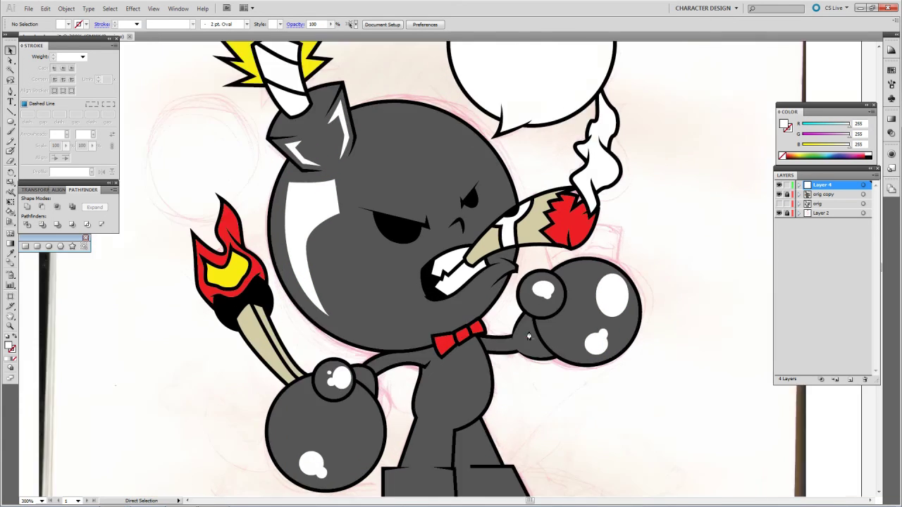
scroll(526, 337, up, 2)
scroll(507, 338, up, 1)
scroll(470, 339, up, 1)
drag(470, 338, 529, 420)
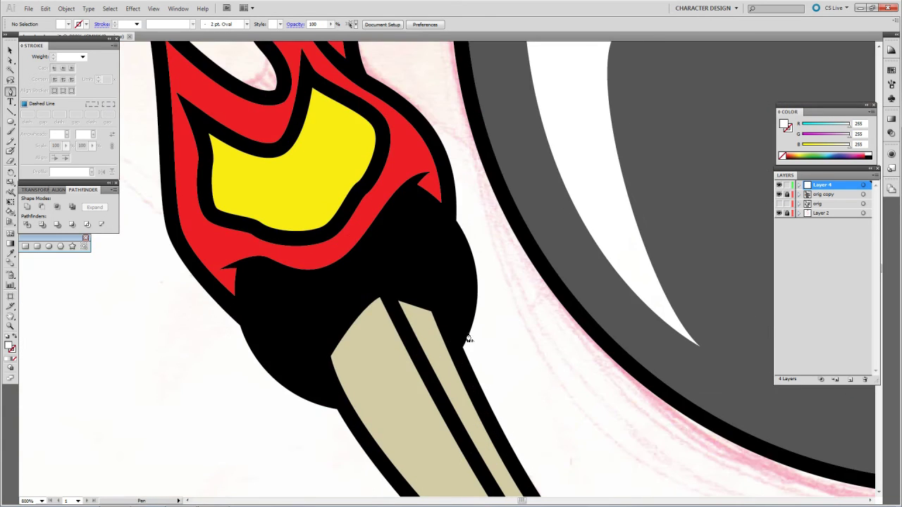
drag(338, 386, 313, 349)
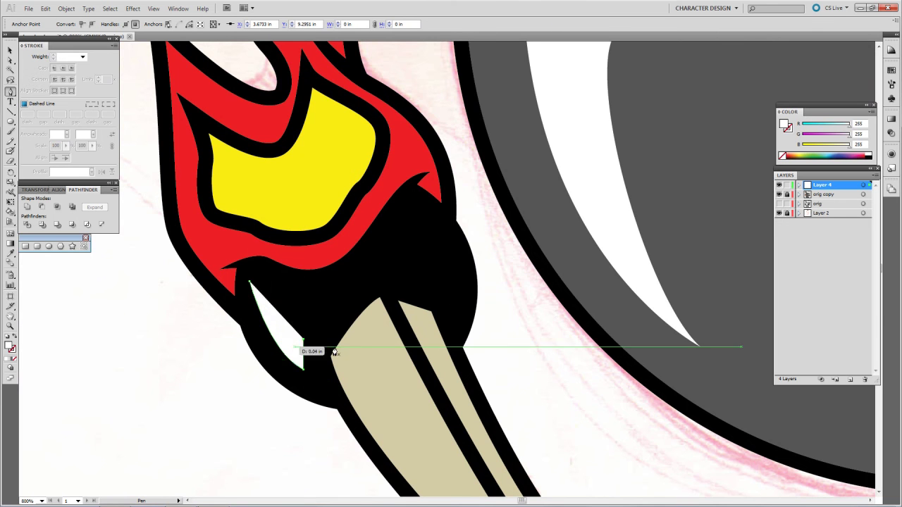
scroll(383, 346, down, 4)
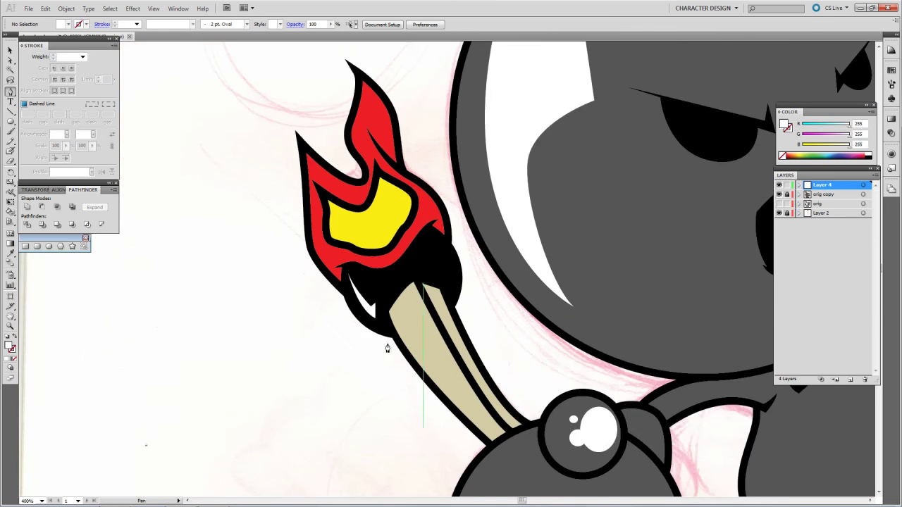
scroll(387, 346, up, 1)
scroll(388, 441, up, 1)
scroll(634, 275, up, 3)
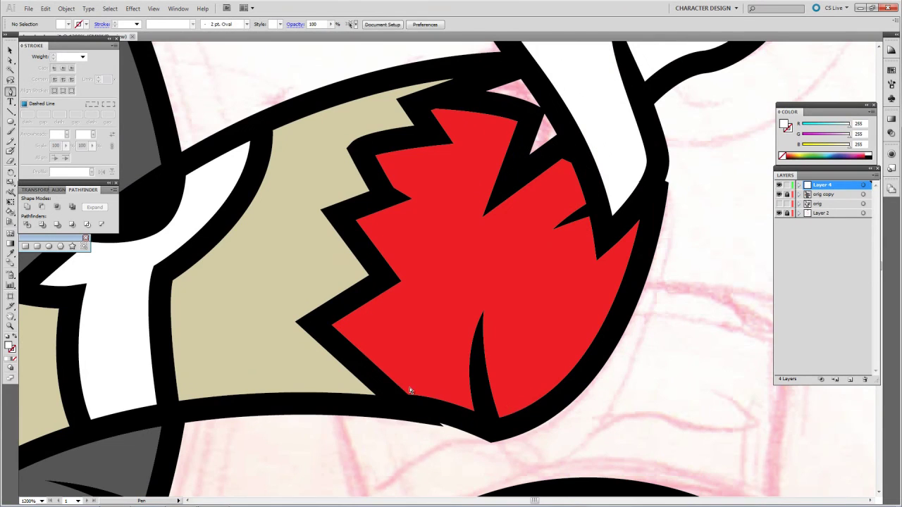
drag(597, 268, 600, 244)
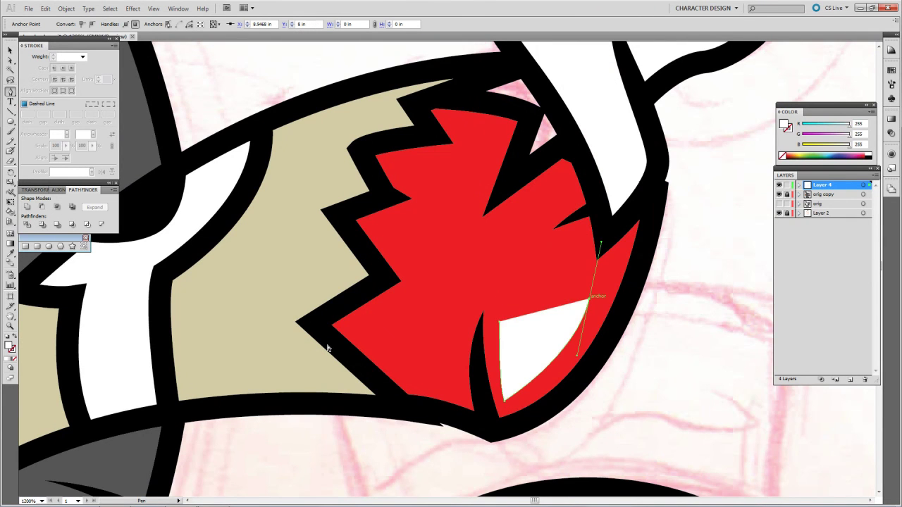
key(ctrl+z)
scroll(316, 353, down, 10)
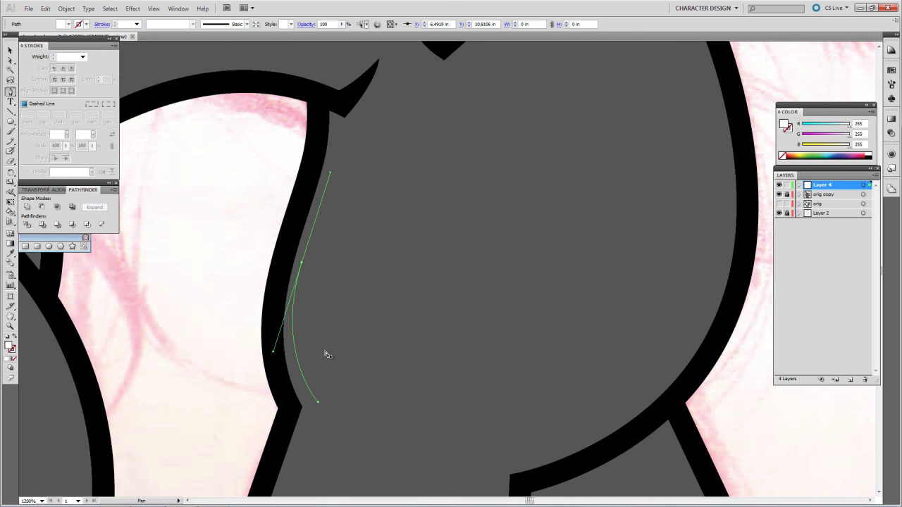
Continue the body-edge highlight and draw a white highlight inside the left foot
key(ctrl+z)
scroll(323, 351, down, 2)
scroll(353, 332, down, 8)
scroll(381, 317, left, 3)
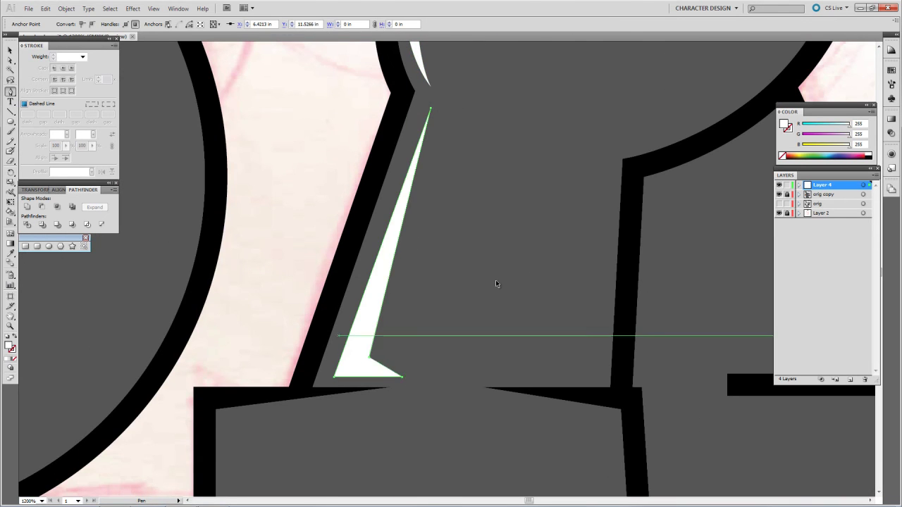
scroll(419, 346, down, 5)
click(242, 204)
click(372, 186)
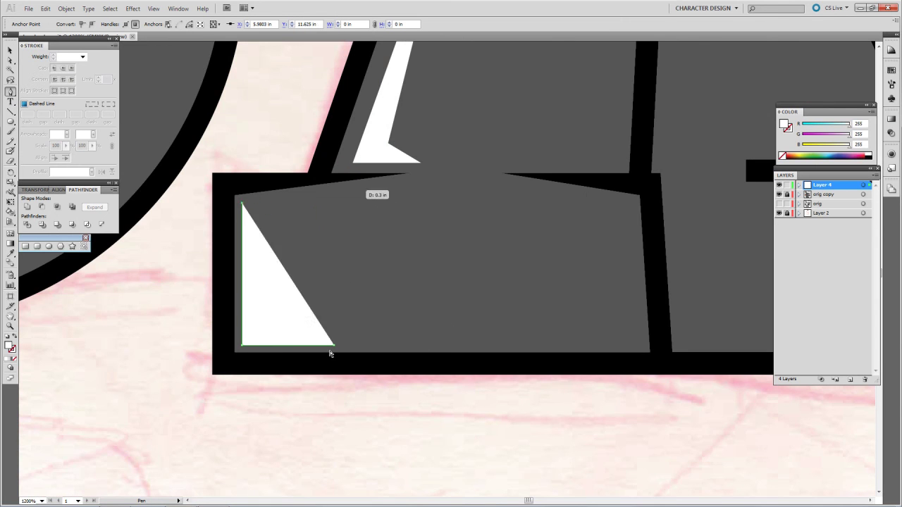
click(263, 221)
click(294, 221)
scroll(334, 356, down, 2)
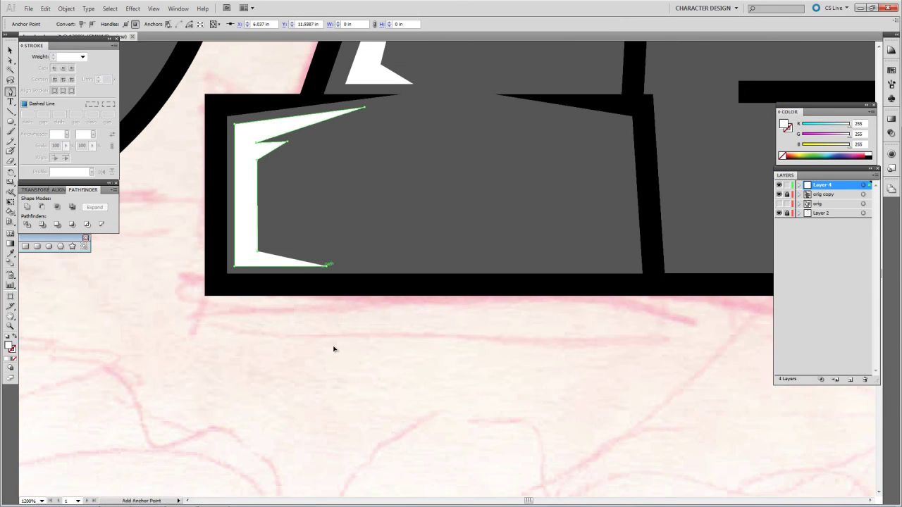
ctrl+click(335, 350)
Trace a notched white highlight inside the right foot
scroll(338, 338, up, 4)
scroll(348, 321, right, 10)
key(ctrl+v)
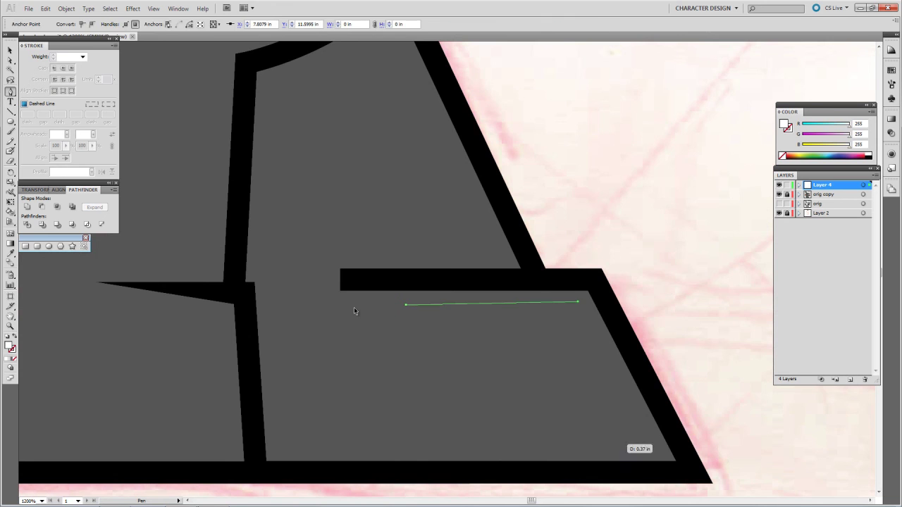
click(652, 452)
click(473, 451)
click(611, 441)
click(562, 434)
click(606, 421)
click(568, 326)
ctrl+click(308, 354)
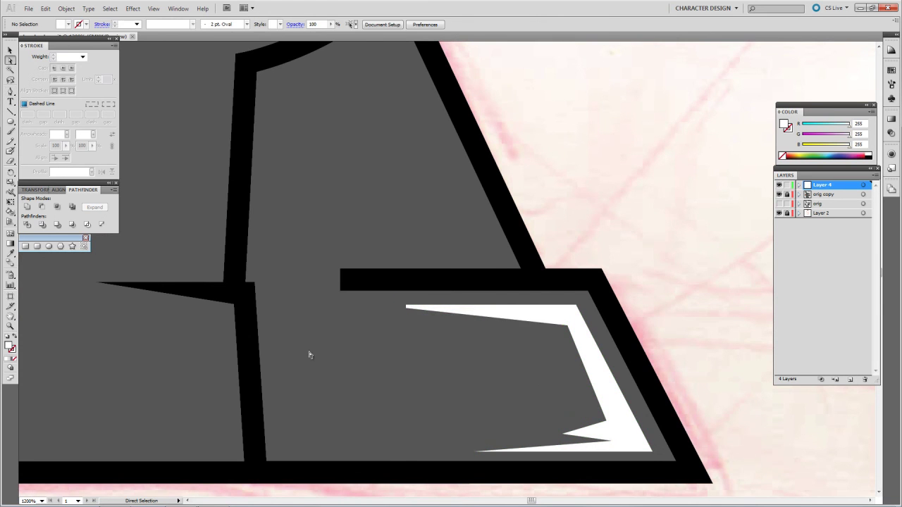
Inspect the grey foot shape and its white highlight up close
click(294, 350)
key(ctrl+shift+a)
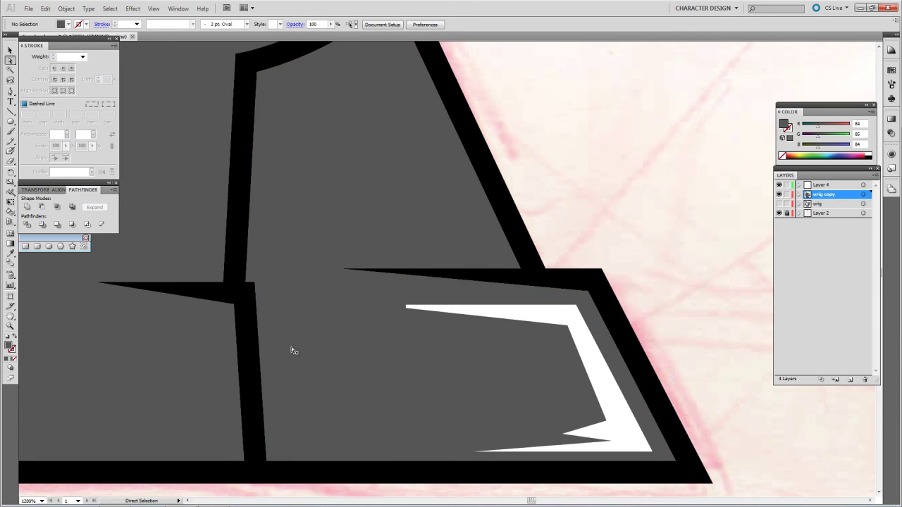
key(ctrl+minus)
key(ctrl+minus)
key(ctrl+plus)
key(ctrl+plus)
key(ctrl+plus)
click(370, 347)
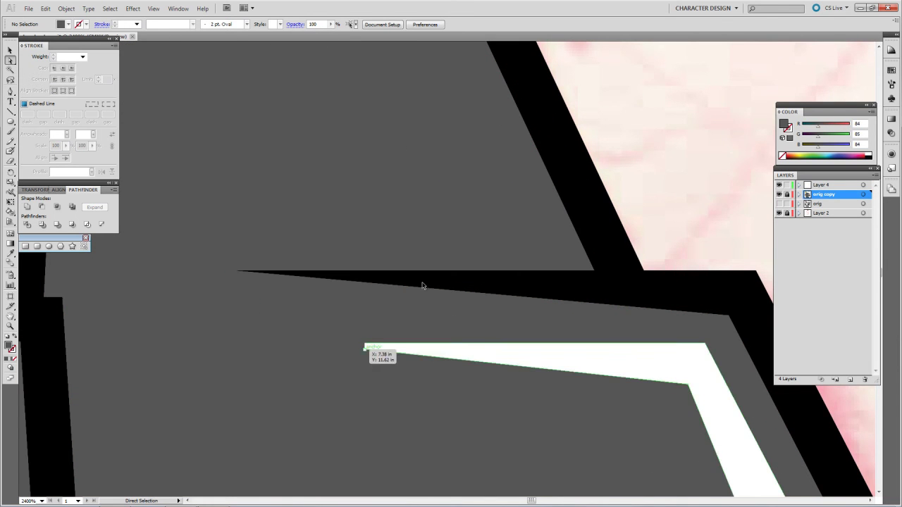
key(ctrl+shift+a)
scroll(563, 212, up, 5)
key(ctrl+minus)
key(ctrl+minus)
key(ctrl+minus)
key(ctrl+minus)
key(ctrl+minus)
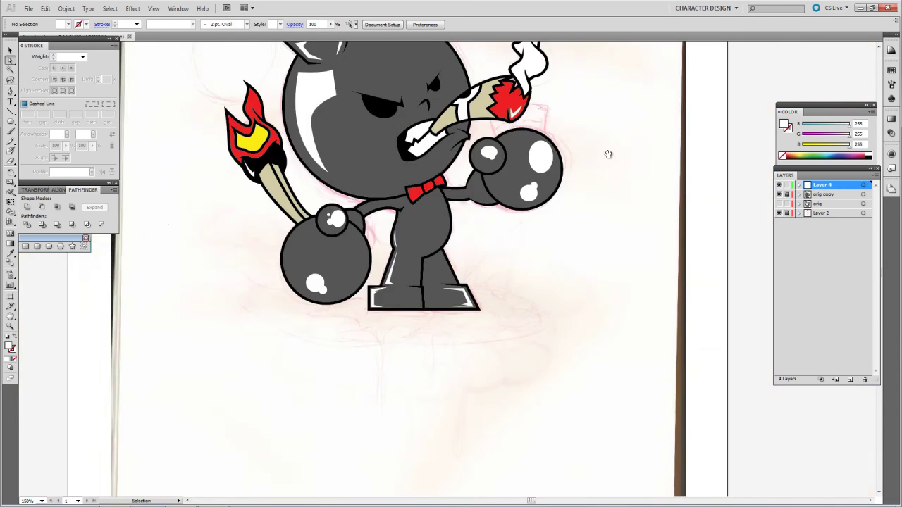
Draw a white sliver along the bomb body's edge
key(ctrl+plus)
key(ctrl+plus)
key(ctrl+plus)
key(ctrl+plus)
key(ctrl+plus)
key(ctrl+plus)
click(430, 191)
click(538, 426)
click(513, 416)
click(456, 426)
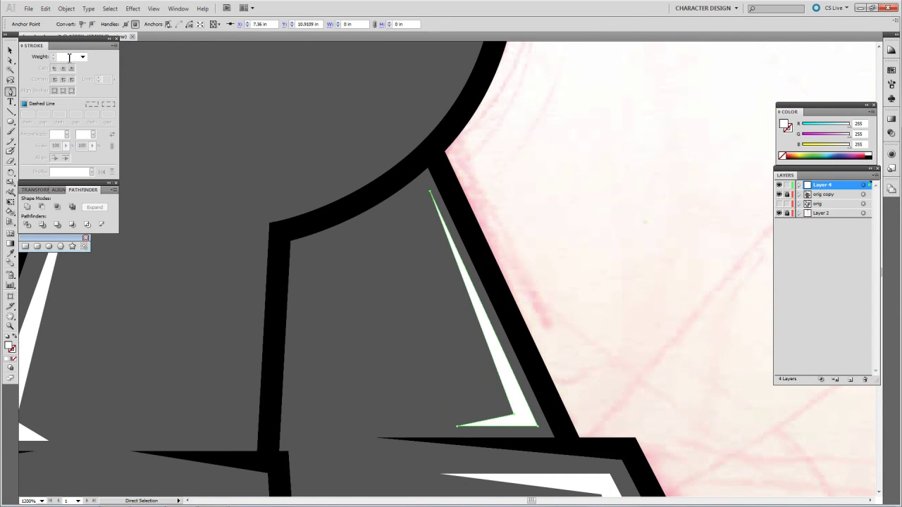
key(ctrl+shift+a)
key(ctrl+minus)
key(ctrl+minus)
key(ctrl+minus)
key(ctrl+minus)
Draw two thin curved white slivers on the left bow tie piece
key(ctrl+plus)
key(ctrl+plus)
key(ctrl+plus)
key(ctrl+plus)
click(206, 246)
click(369, 216)
drag(254, 389, 289, 443)
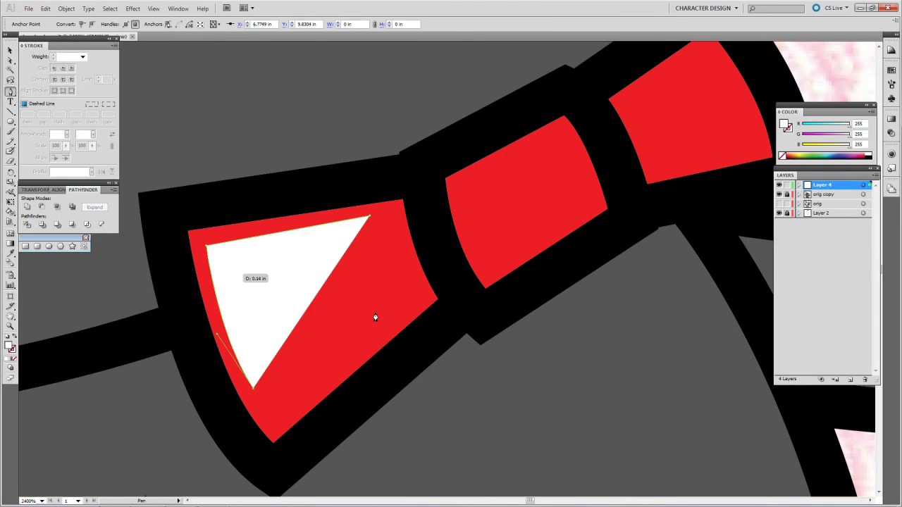
drag(233, 262, 241, 245)
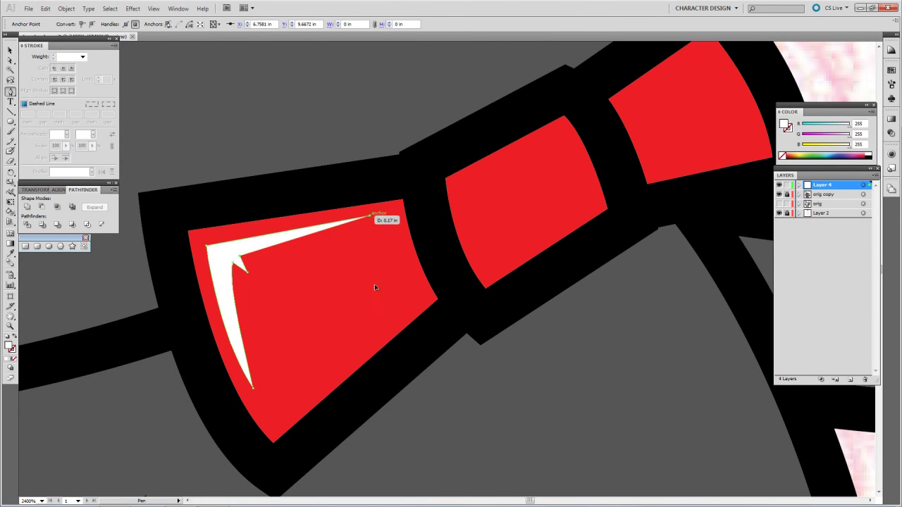
click(408, 268)
click(289, 410)
click(422, 296)
click(408, 268)
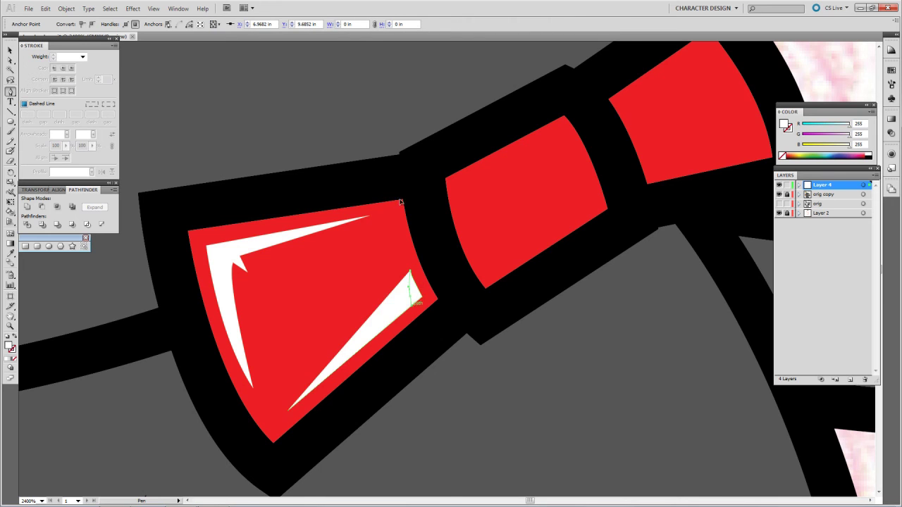
drag(348, 339, 345, 365)
Add a thin white chevron highlight on the bow tie's centre knot
drag(430, 248, 388, 191)
click(264, 342)
click(289, 428)
click(342, 299)
click(265, 342)
click(280, 349)
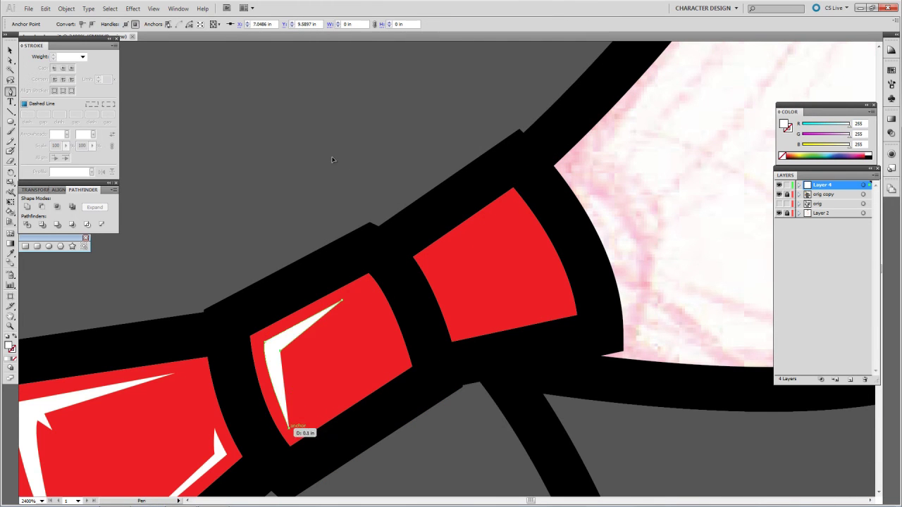
Add a white chevron highlight on the right bow tie piece
drag(387, 209, 341, 284)
click(503, 382)
click(430, 396)
click(490, 316)
click(496, 371)
key(ctrl+shift+a)
key(ctrl+0)
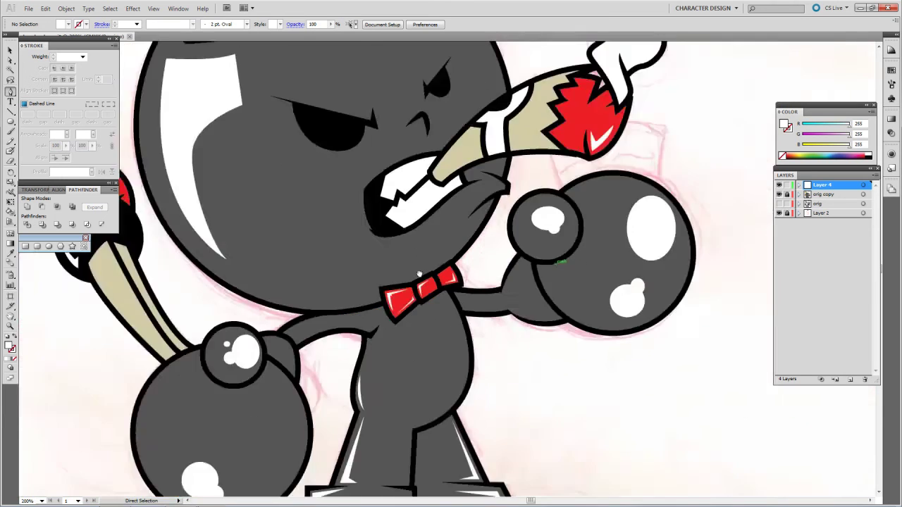
key(ctrl+plus)
Trace the outer peaks of a white highlight inside the yellow spark
drag(405, 257, 414, 339)
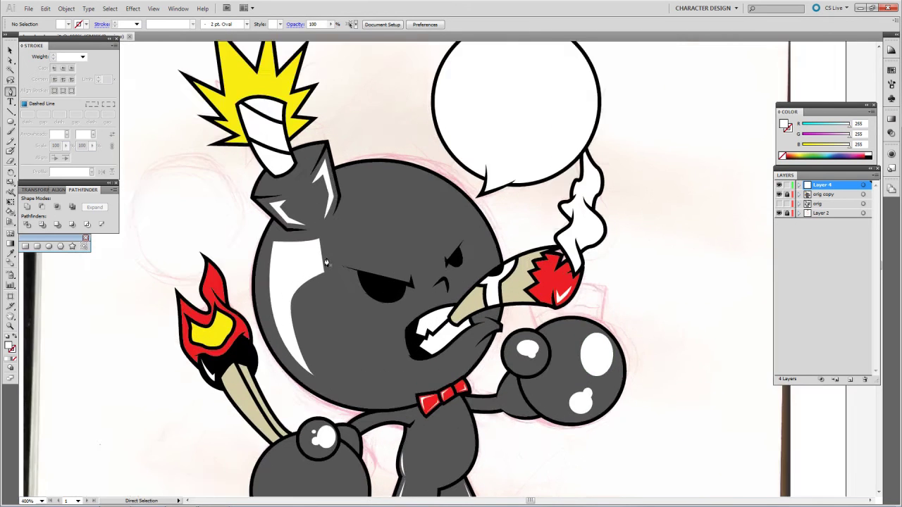
key(ctrl+plus)
key(ctrl+plus)
key(ctrl+plus)
click(371, 308)
click(344, 149)
click(453, 269)
click(482, 171)
click(505, 280)
click(554, 225)
Cut a zig-zag inner edge and close the white spark highlight
click(537, 304)
click(532, 279)
click(508, 301)
click(481, 240)
click(453, 295)
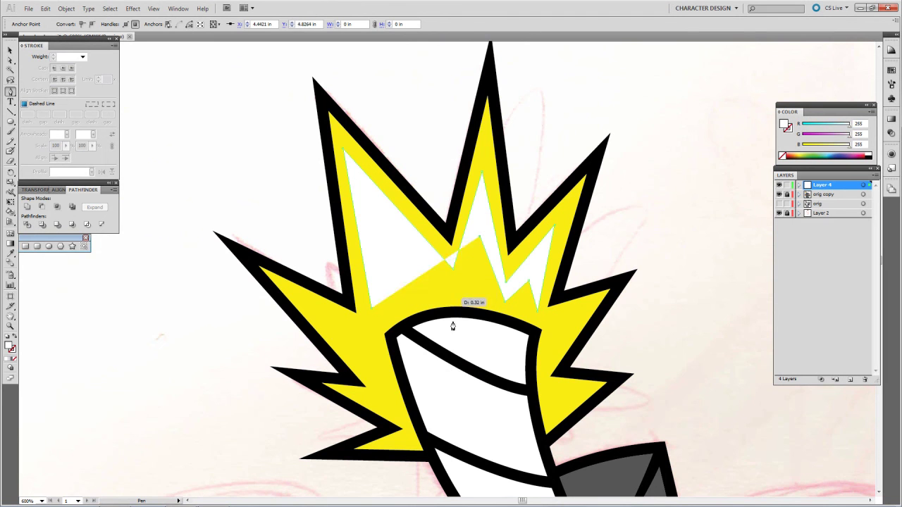
click(368, 206)
key(ctrl+shift+a)
key(ctrl+minus)
key(ctrl+minus)
key(ctrl+minus)
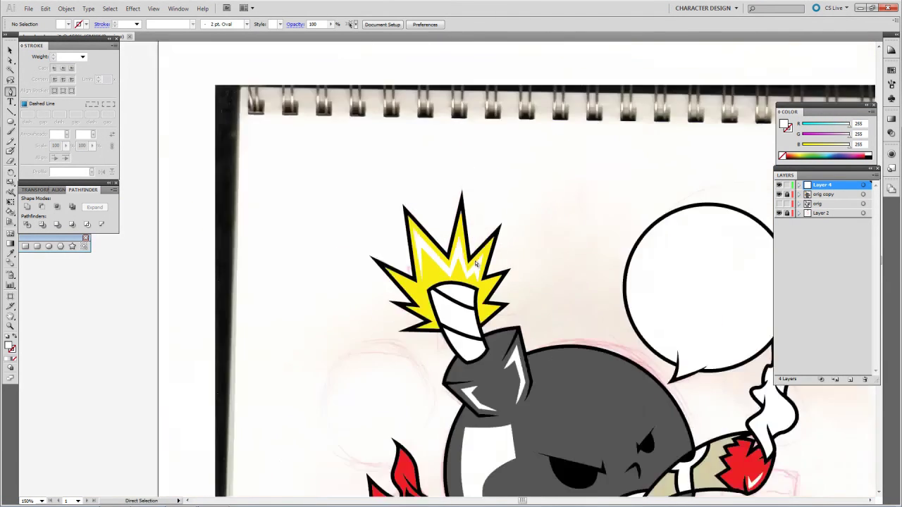
key(ctrl+minus)
Draw a curved white highlight across the top of the bomb's head
key(ctrl+plus)
key(ctrl+plus)
key(ctrl+plus)
key(p)
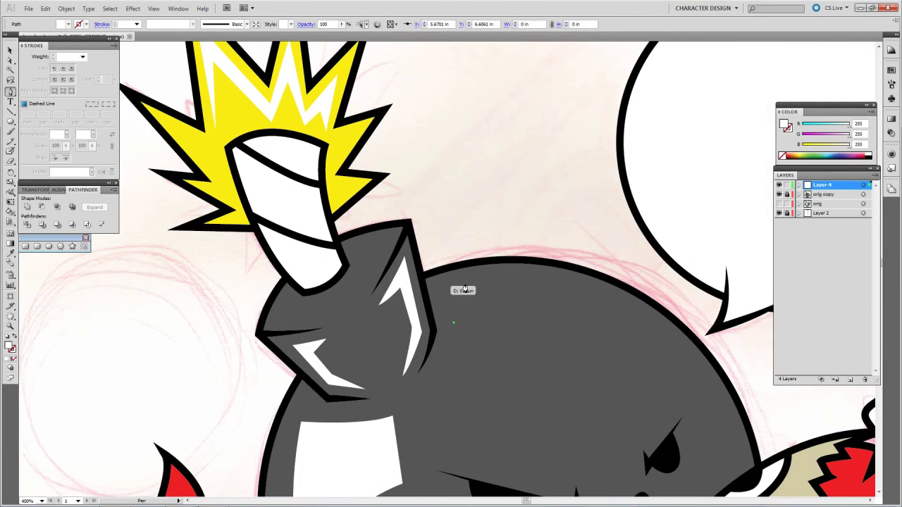
key(ctrl+plus)
drag(463, 288, 470, 284)
click(405, 250)
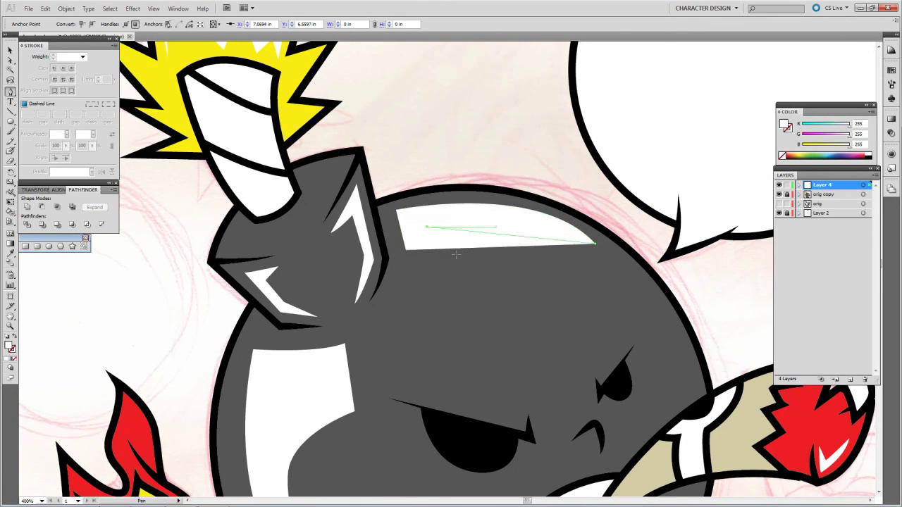
drag(427, 227, 479, 214)
ctrl+click(470, 375)
key(ctrl+1)
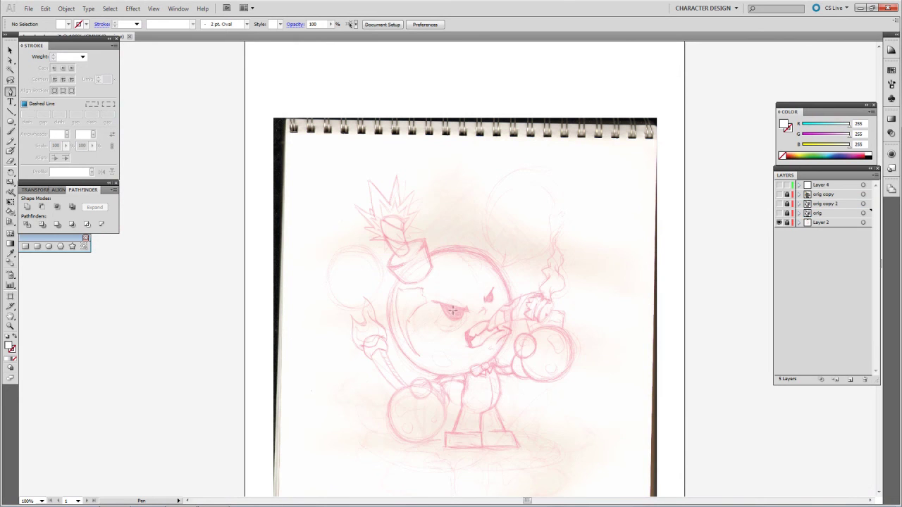
Expand all line art on the orig copy 2 layer into a solid silhouette
key(ctrl+a)
key(Return)
key(v)
Give the silhouette a 7 pt outside-aligned stroke and show the coloured artwork again
key(Return)
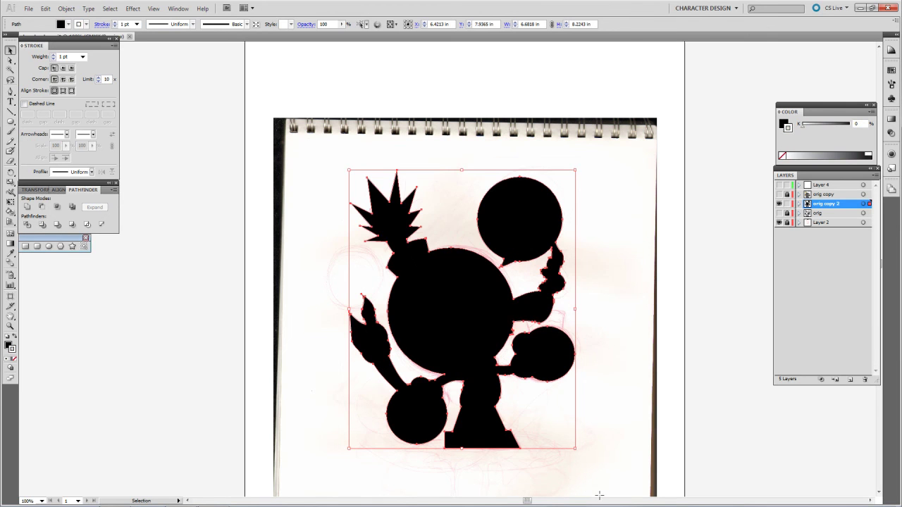
text(7)
key(Return)
click(71, 90)
click(778, 185)
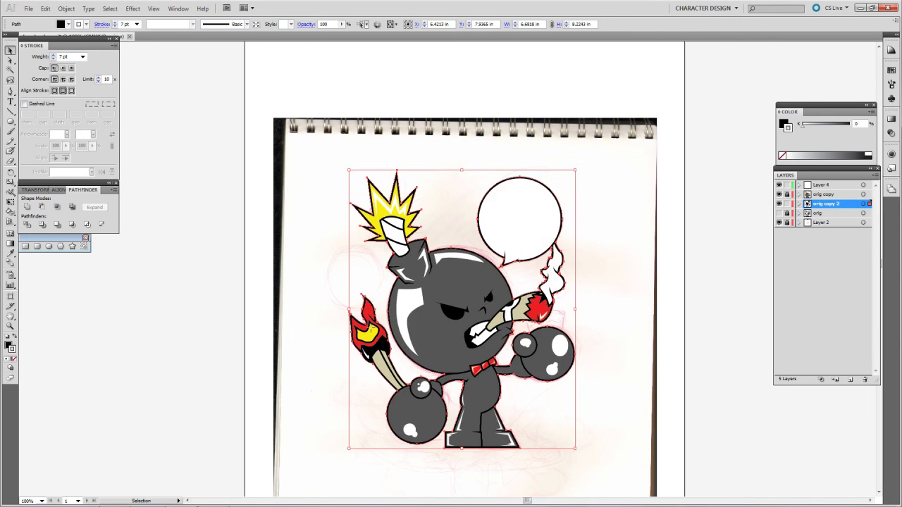
click(825, 223)
key(ctrl+shift+a)
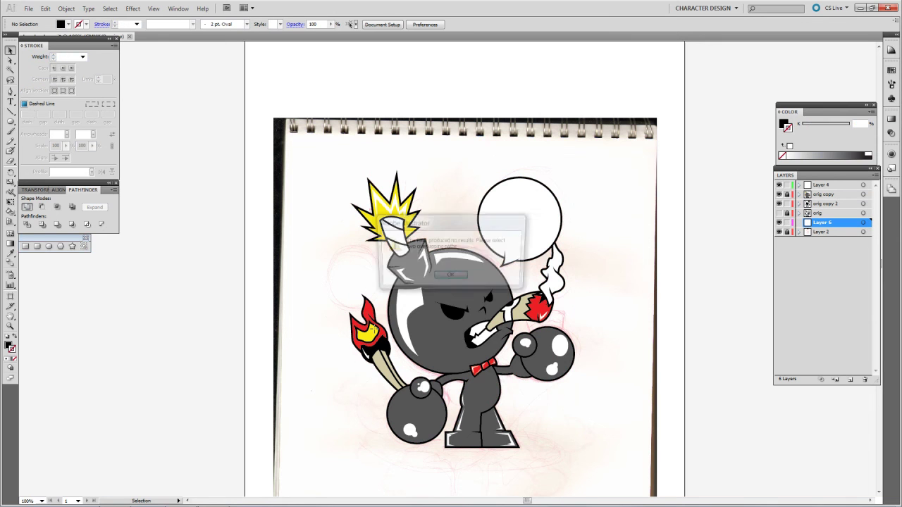
Draw a black rectangle covering the whole artboard as the background
click(25, 246)
drag(245, 125, 711, 487)
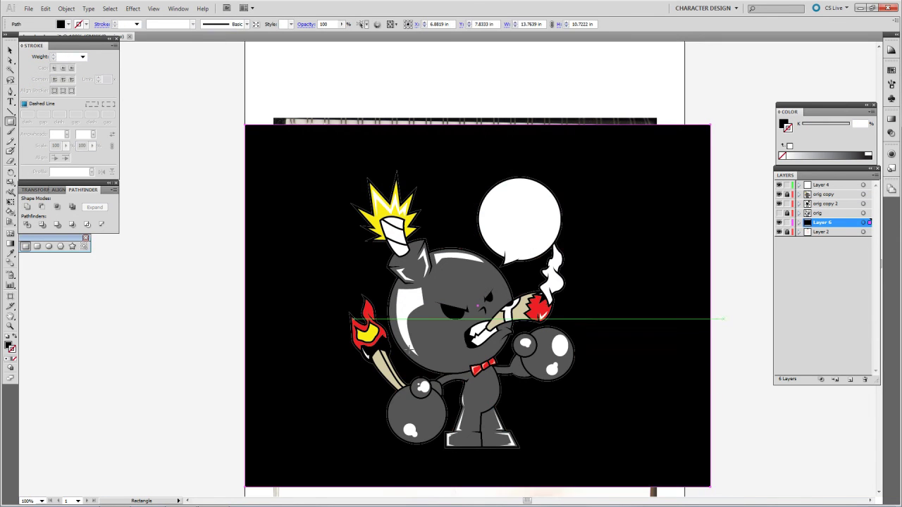
key(ctrl+shift+a)
Change the silhouette outline to a 2 pt yellow stroke
key(ctrl+a)
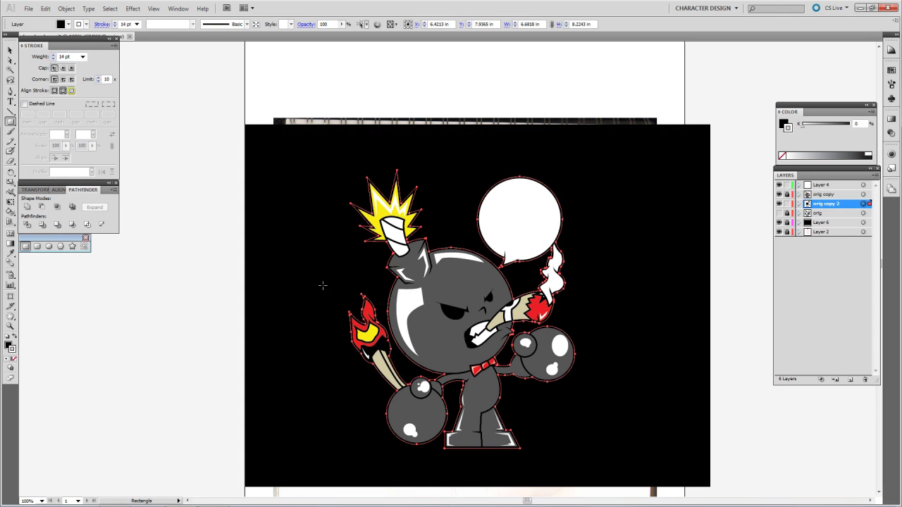
key(Down)
key(Down)
key(Down)
key(Down)
key(Down)
key(Down)
key(Down)
key(Down)
key(Down)
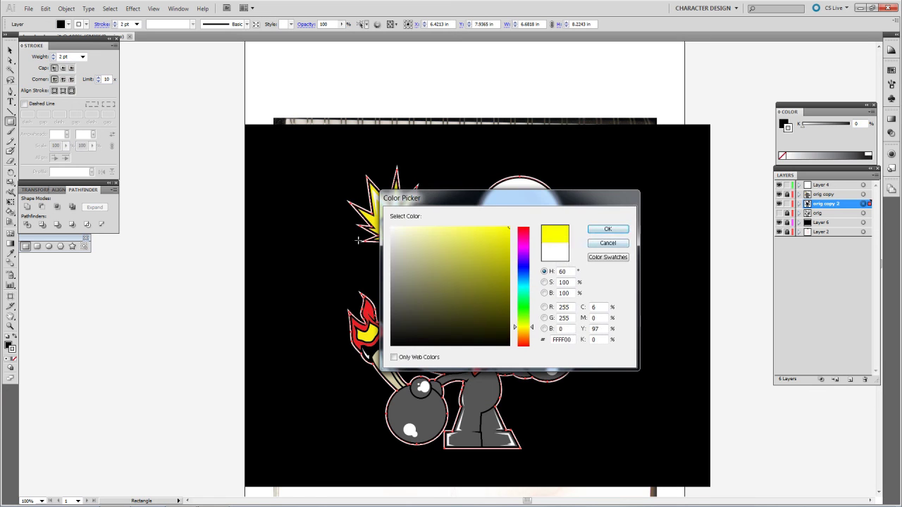
key(Return)
key(v)
click(332, 246)
scroll(334, 260, down, 1)
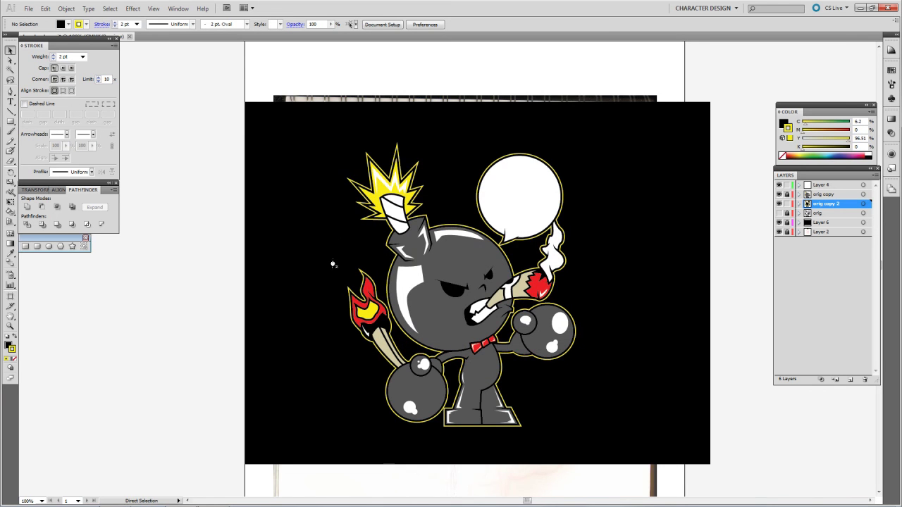
key(ctrl+plus)
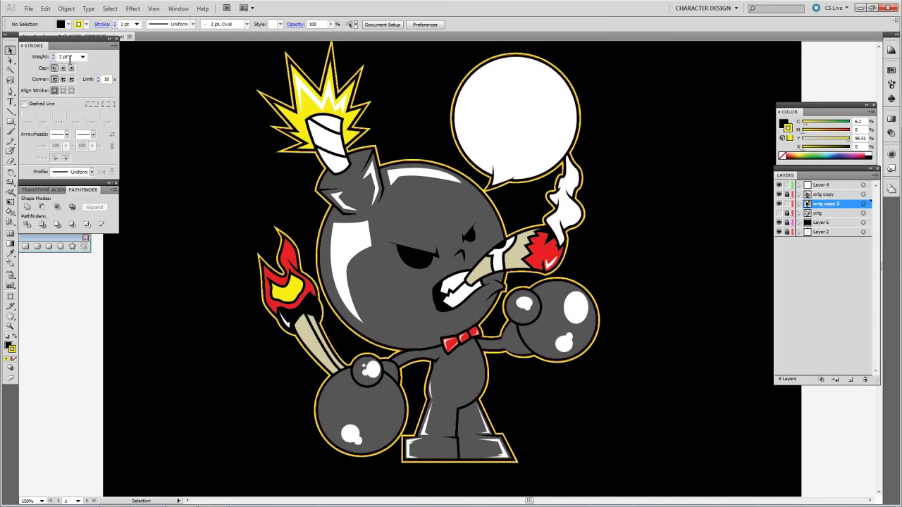